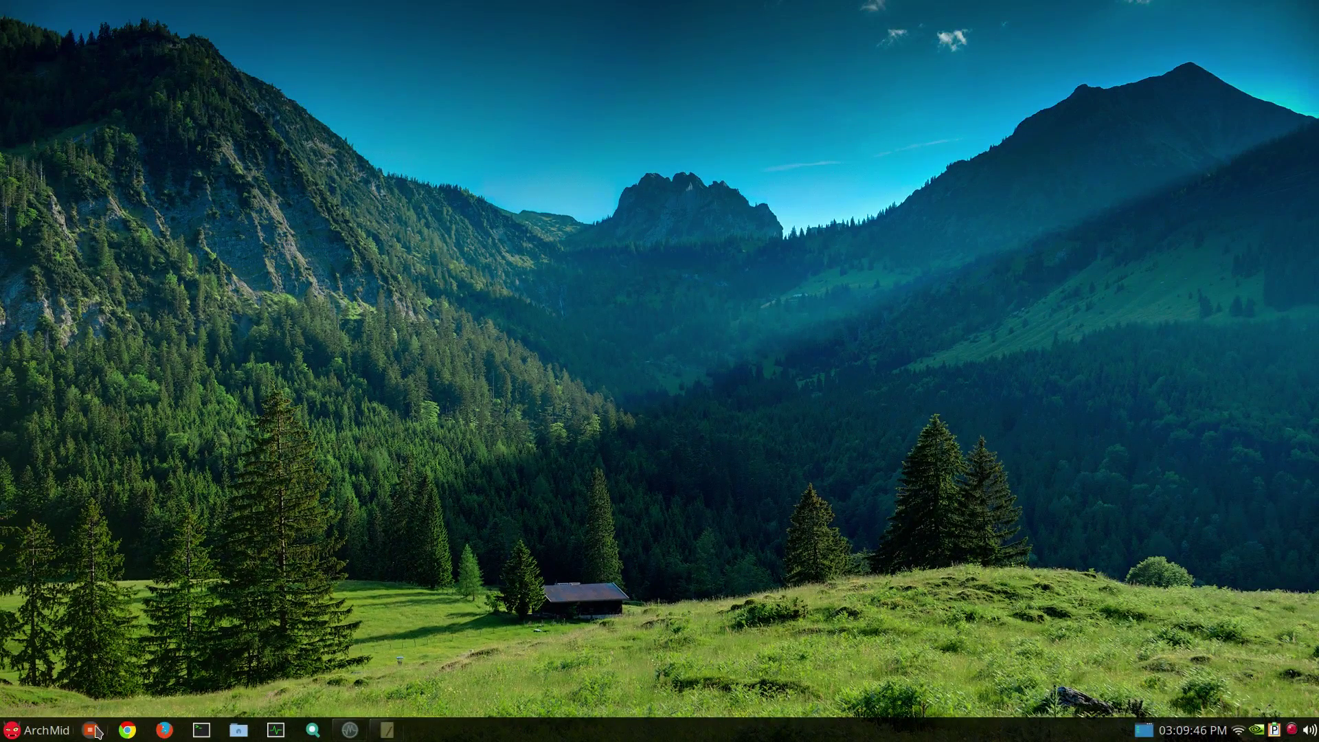
- Open the Web App Launcher and start its Drive web app
click(90, 730)
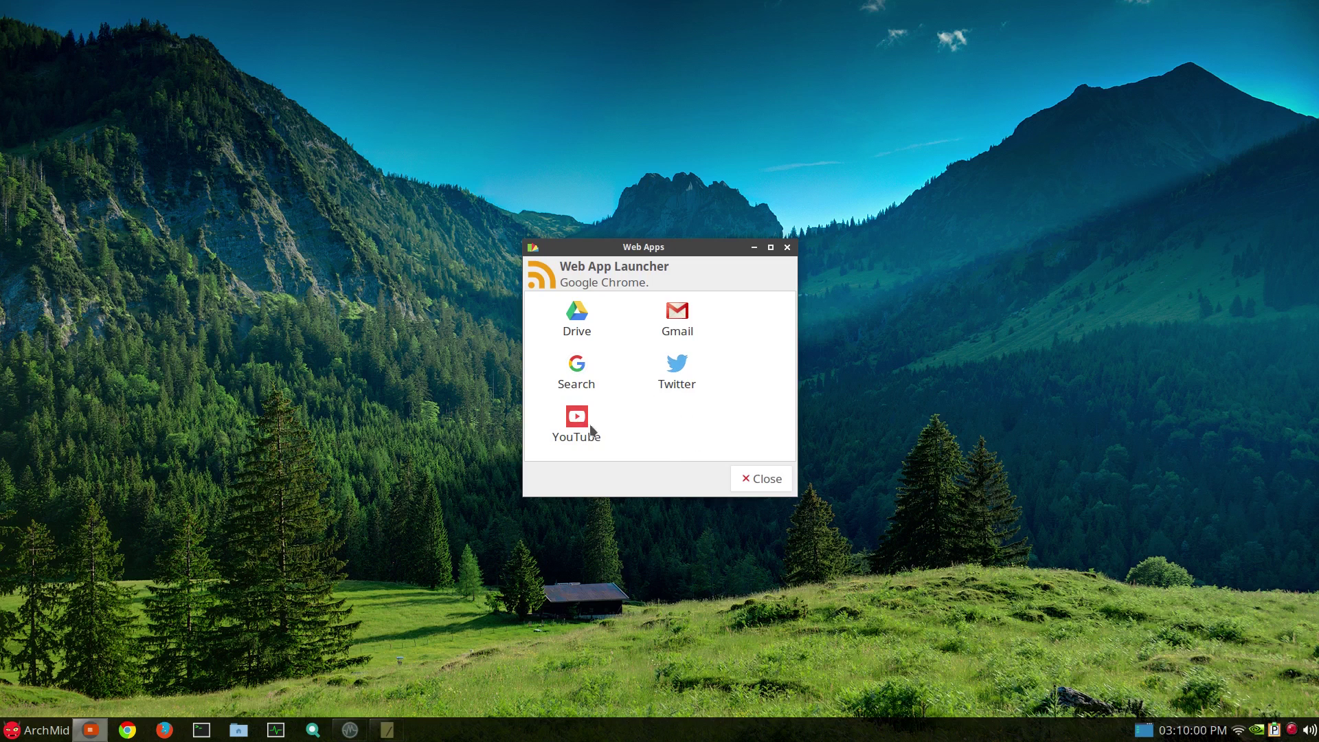
double_click(615, 391)
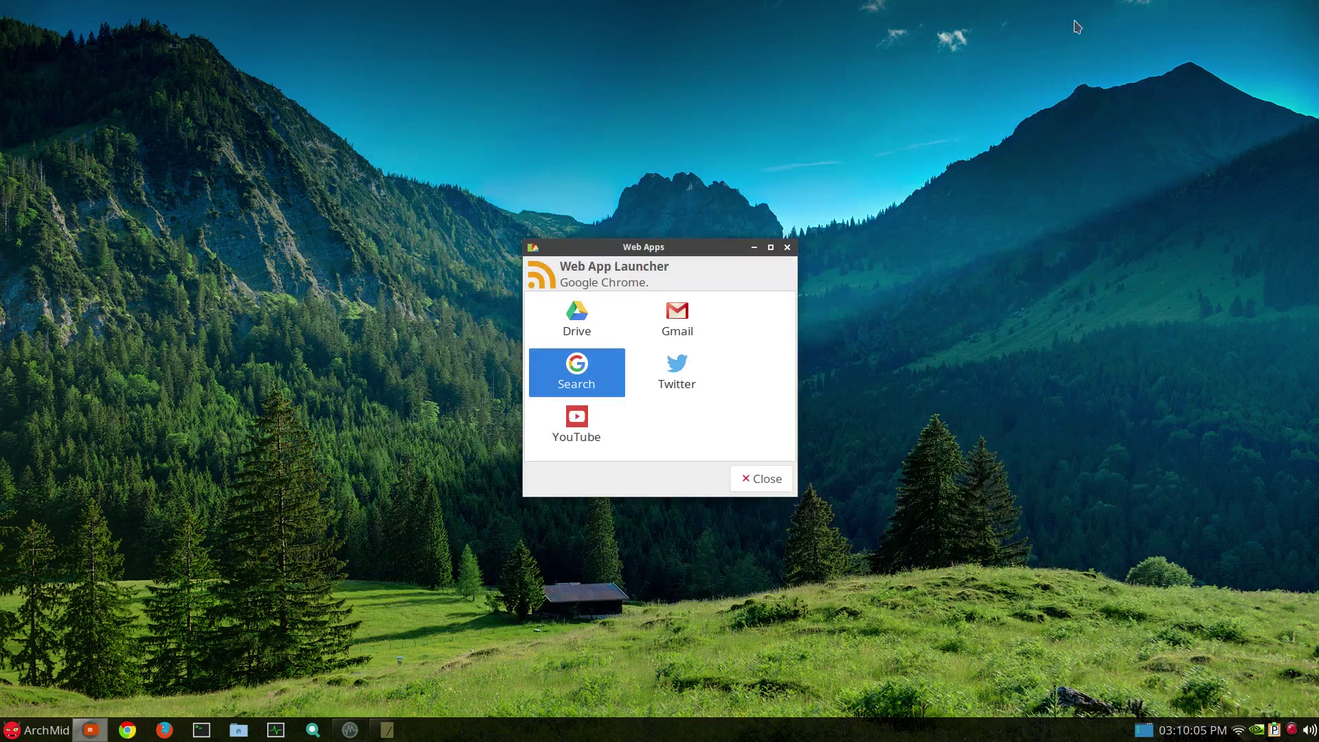
click(1183, 67)
double_click(586, 331)
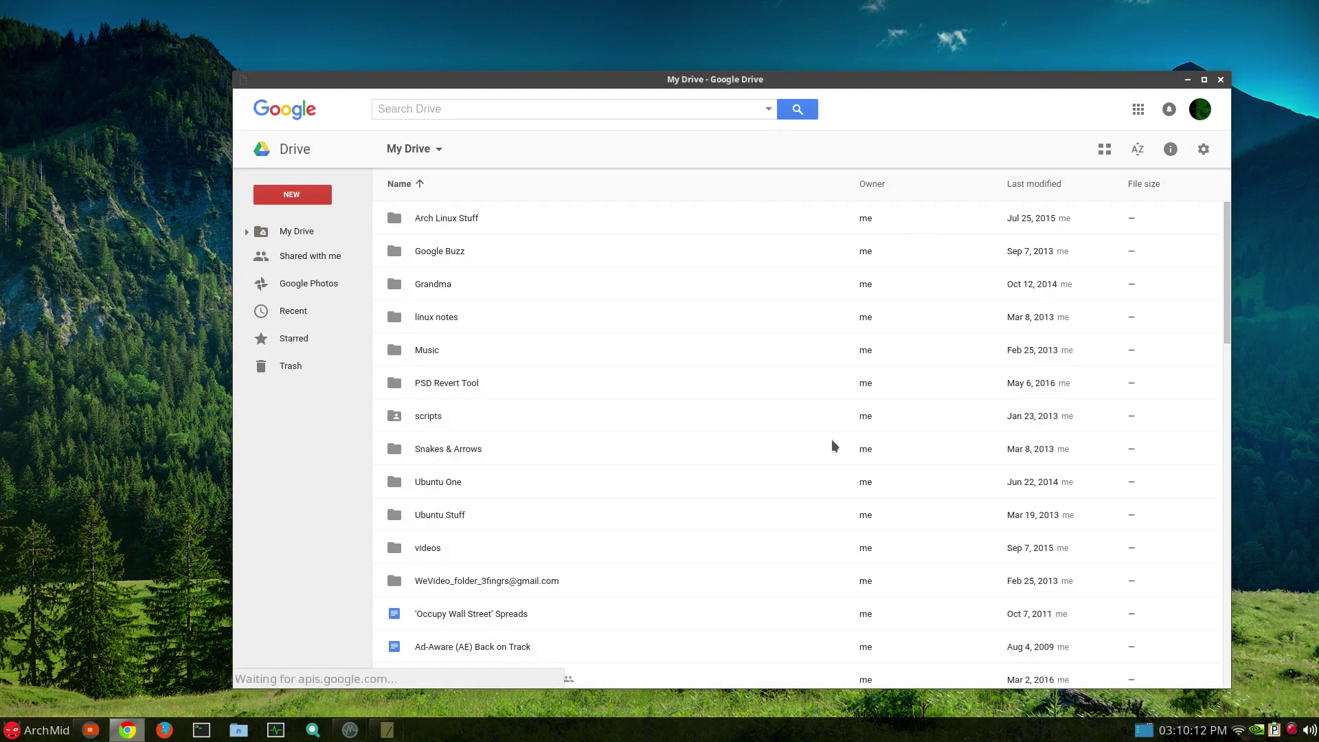
- Look over the file list in My Drive and close the Google Drive window
scroll(1172, 375, down, 1)
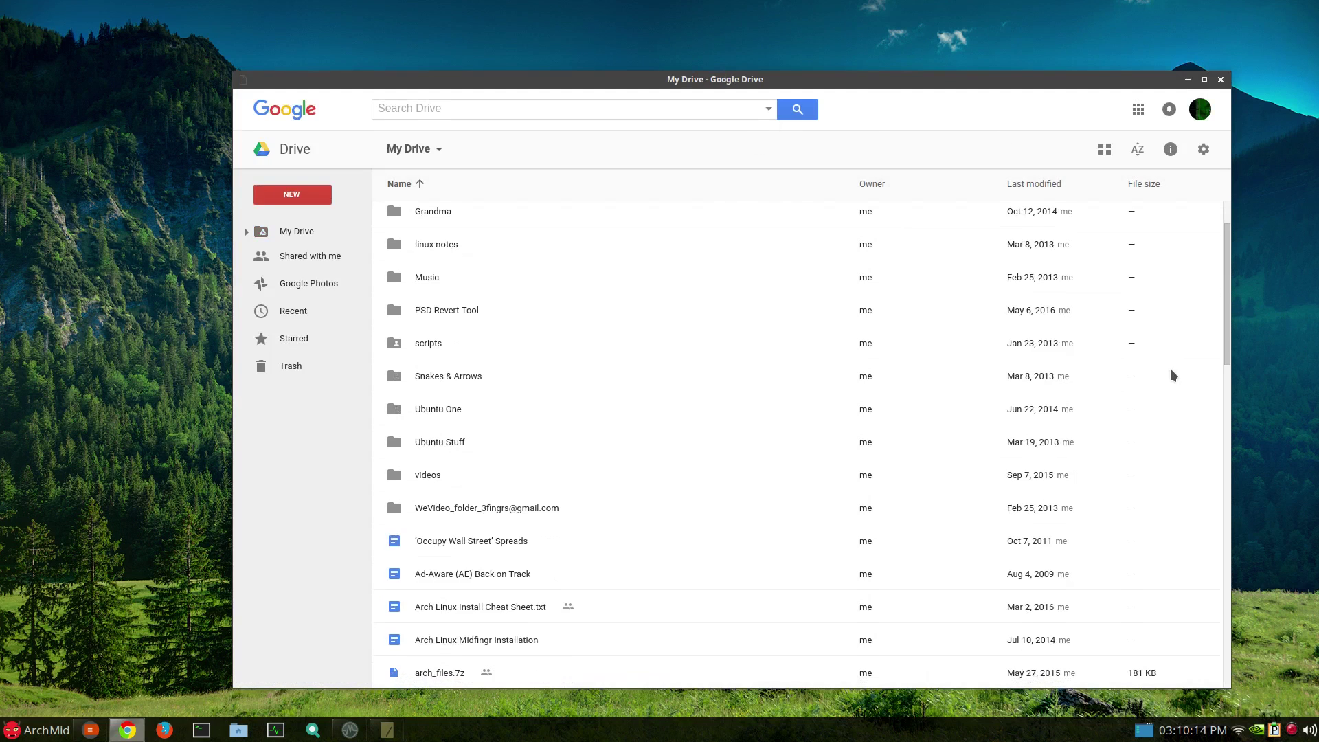
scroll(1173, 375, up, 1)
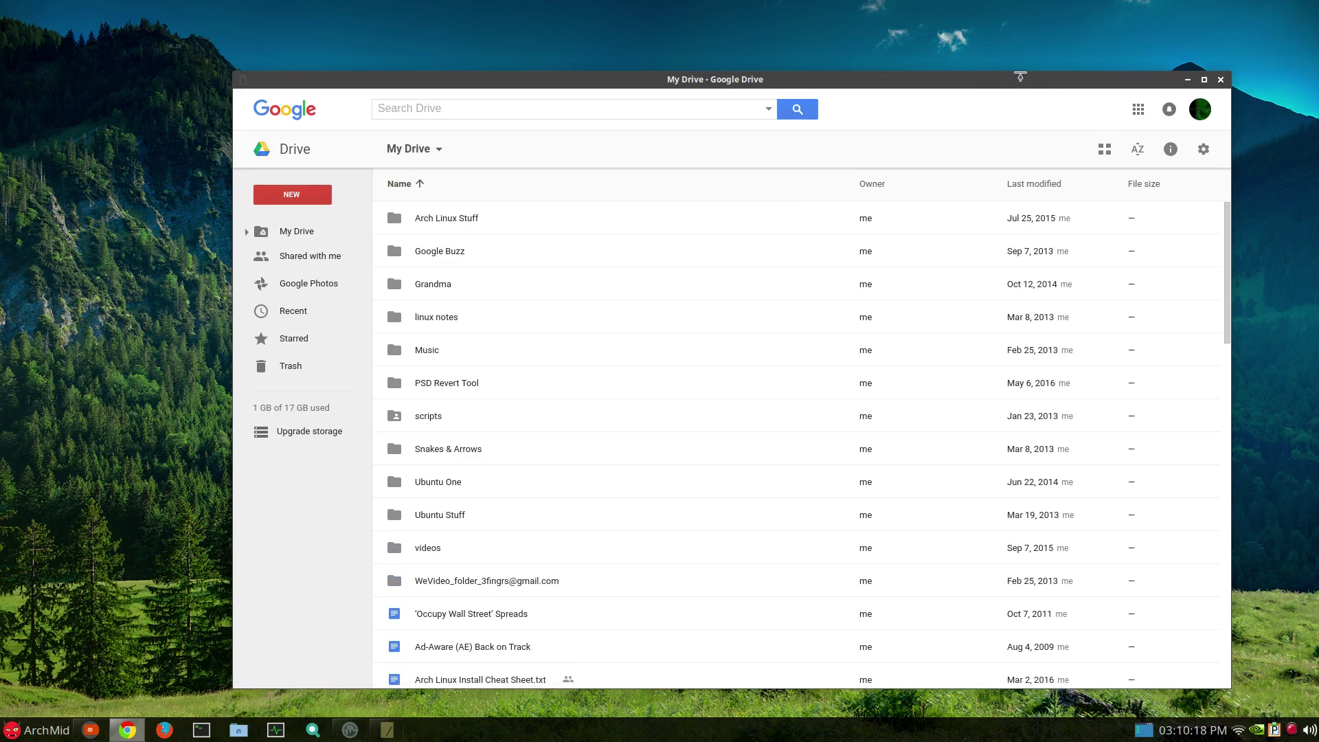
click(1221, 80)
- View the window options of the Web App Launcher and close the launcher
click(692, 435)
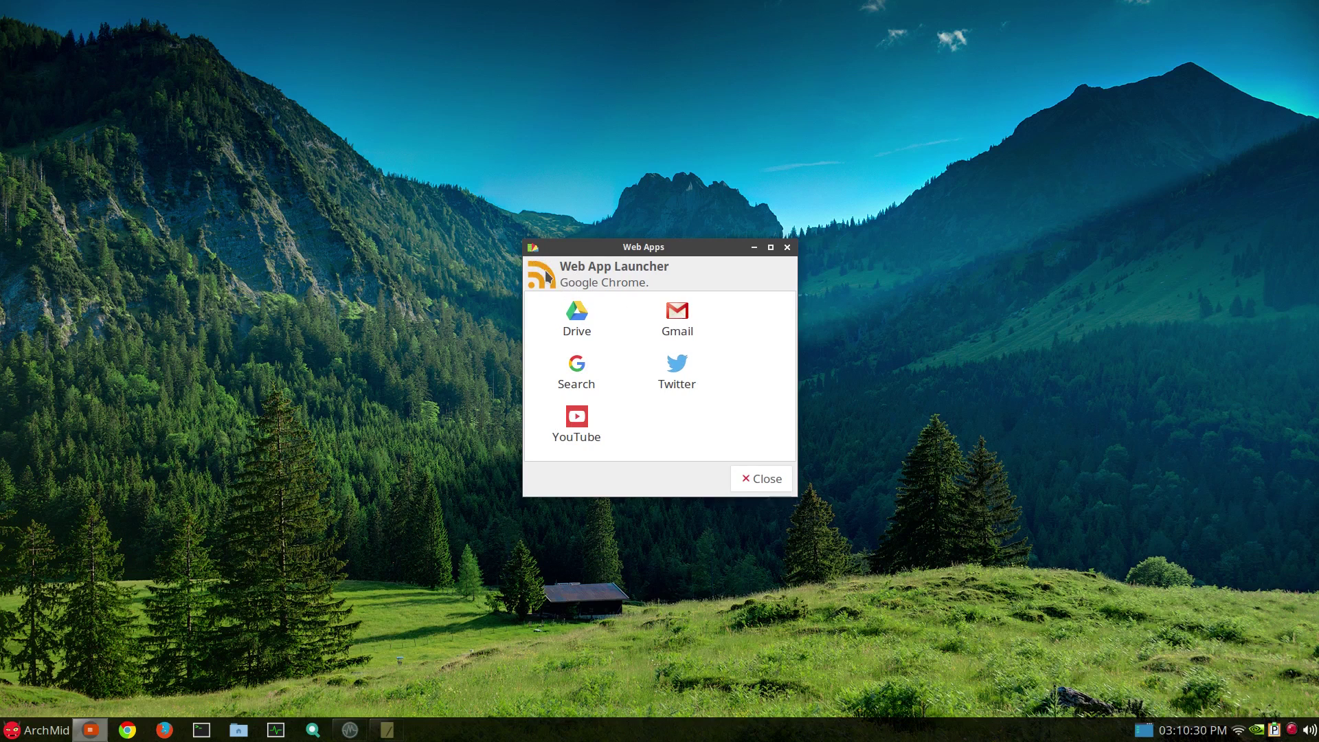
click(533, 249)
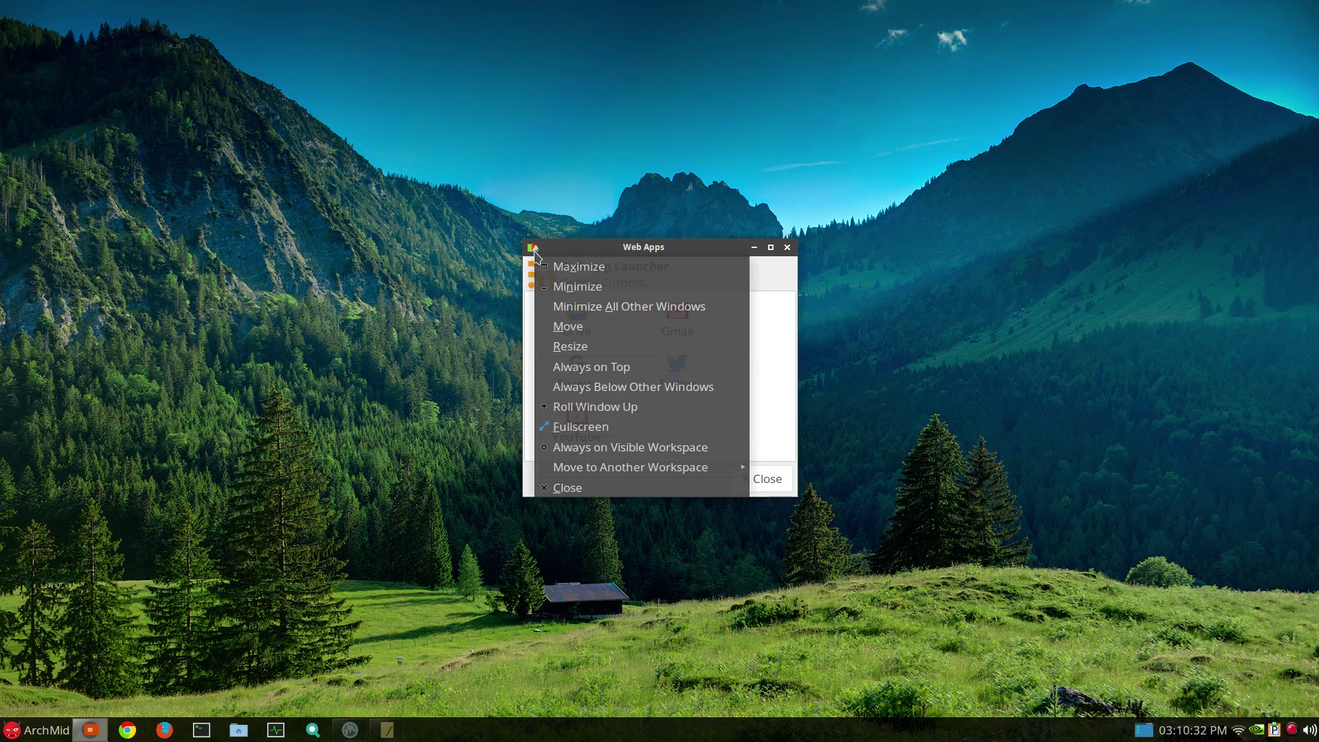
click(535, 253)
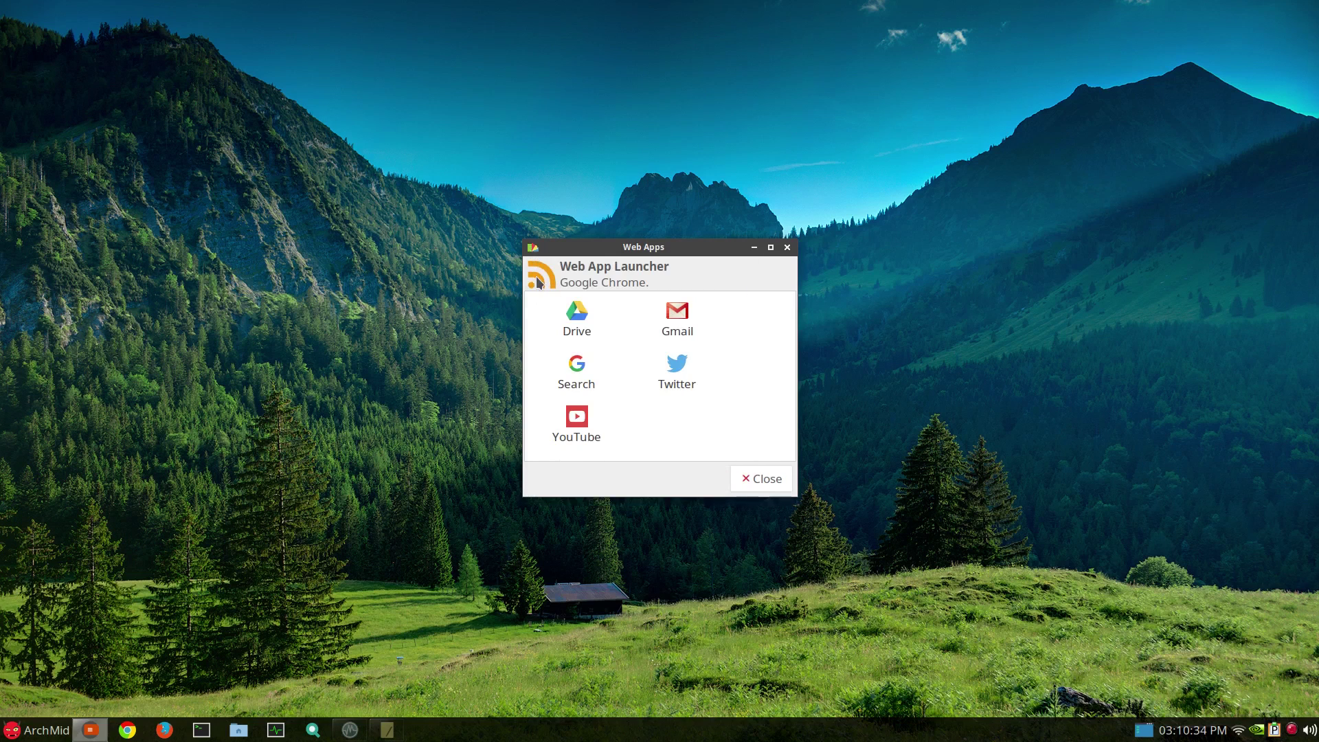
click(764, 480)
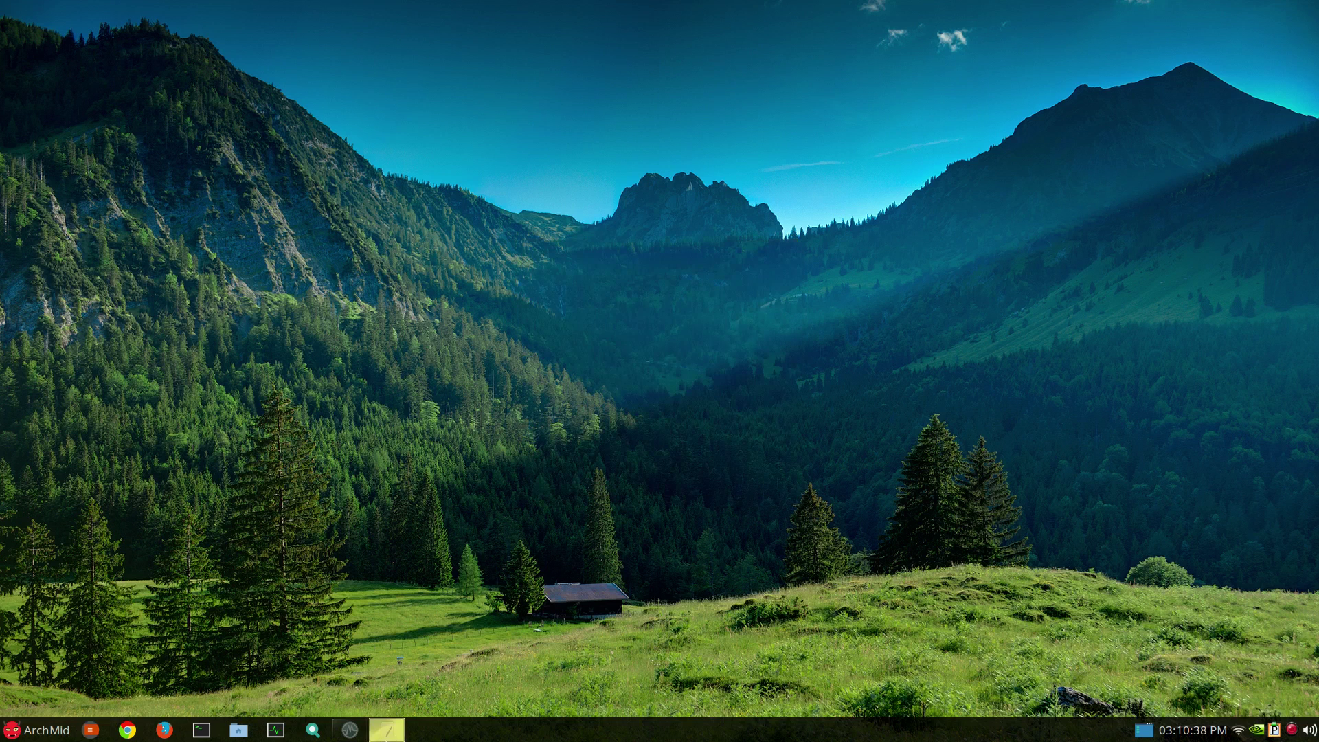
- Open the Web App Launcher notes and review the list of AUR packages: ice-ssb, yad and the optional menulibre
click(388, 730)
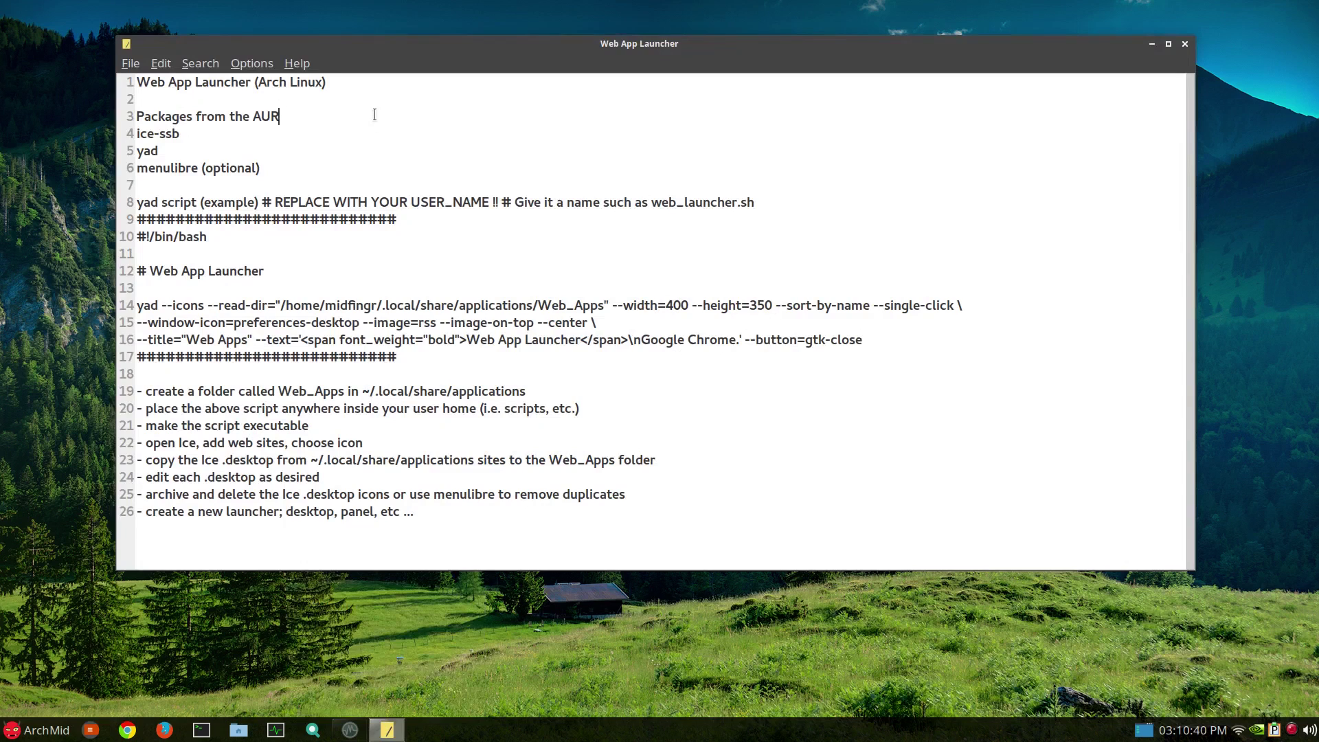
click(319, 121)
click(192, 154)
double_click(173, 169)
click(219, 169)
click(336, 185)
- Review the example yad script in the notes, highlighting the user name in its --read-dir path, and minimize the notes
double_click(307, 203)
click(382, 248)
click(290, 273)
double_click(346, 306)
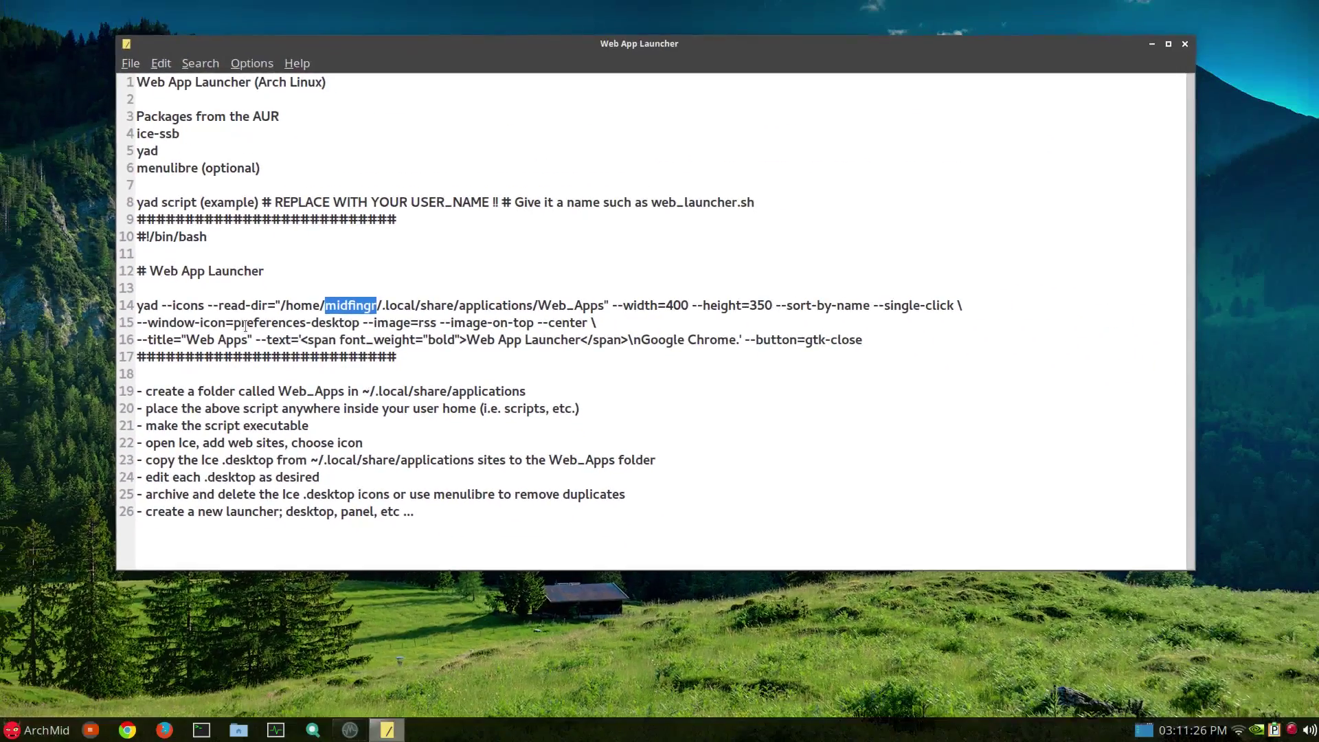
click(297, 284)
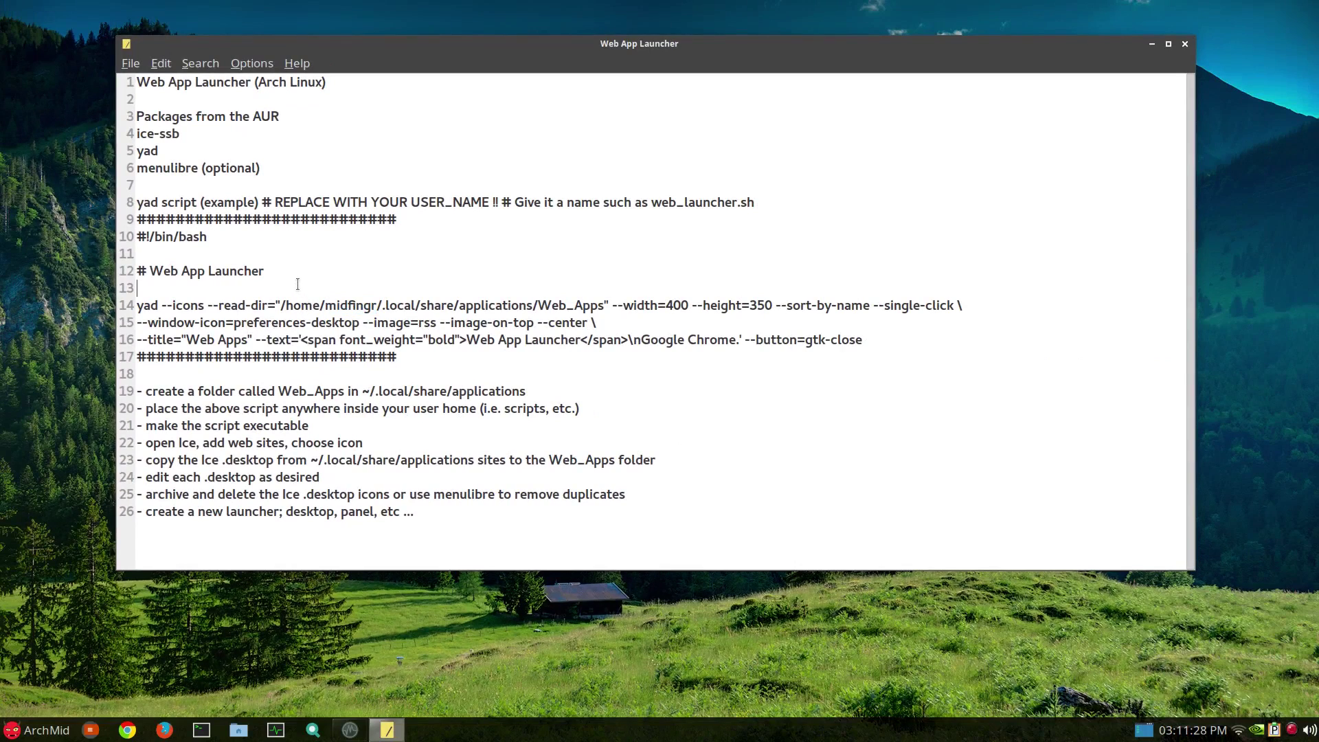
click(886, 348)
click(388, 732)
- Switch to the archmid virtual machine in VirtualBox and open Chrome inside it
click(350, 730)
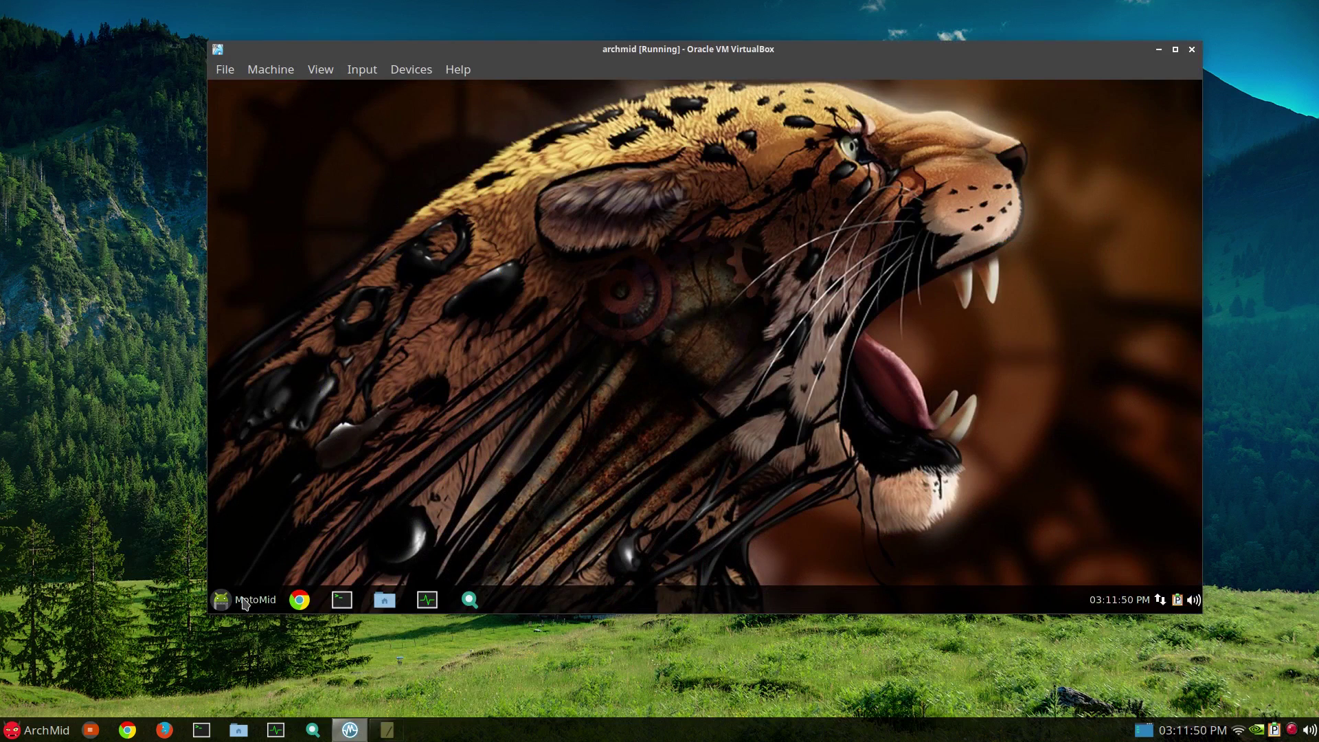
click(338, 603)
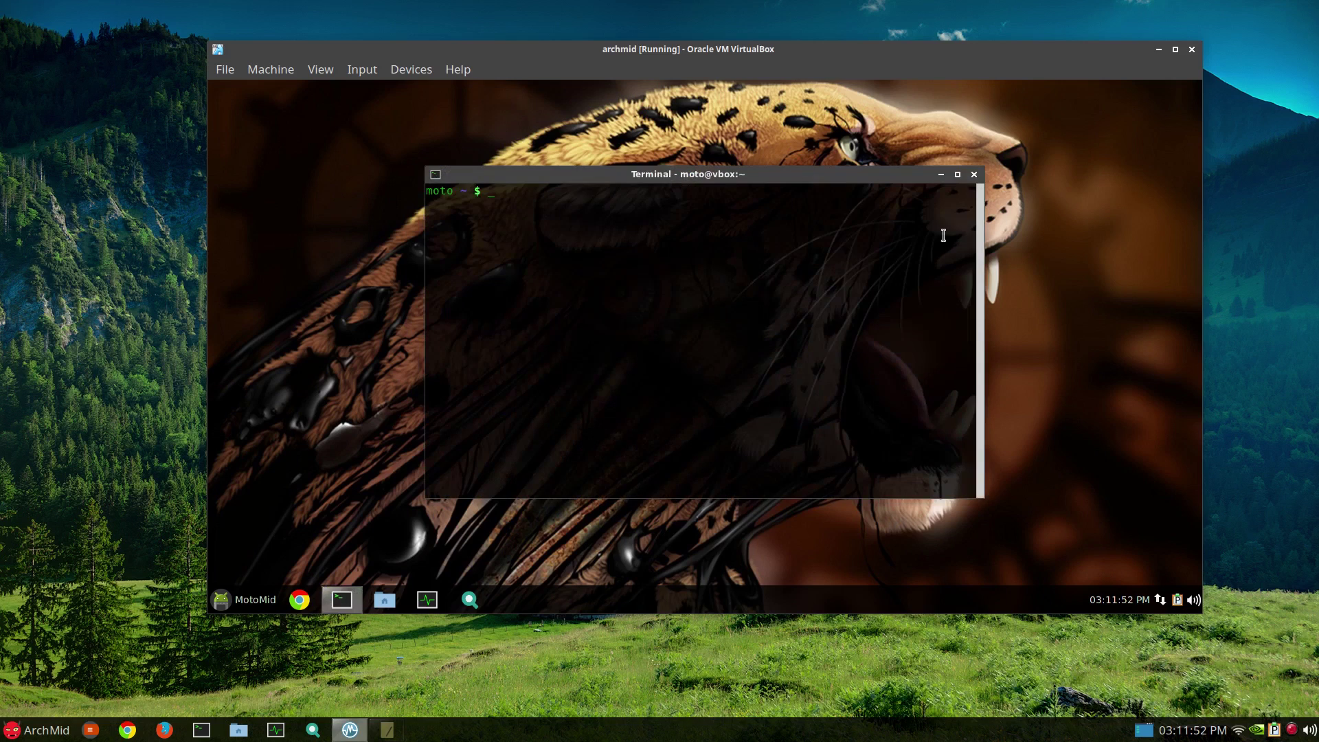
click(975, 174)
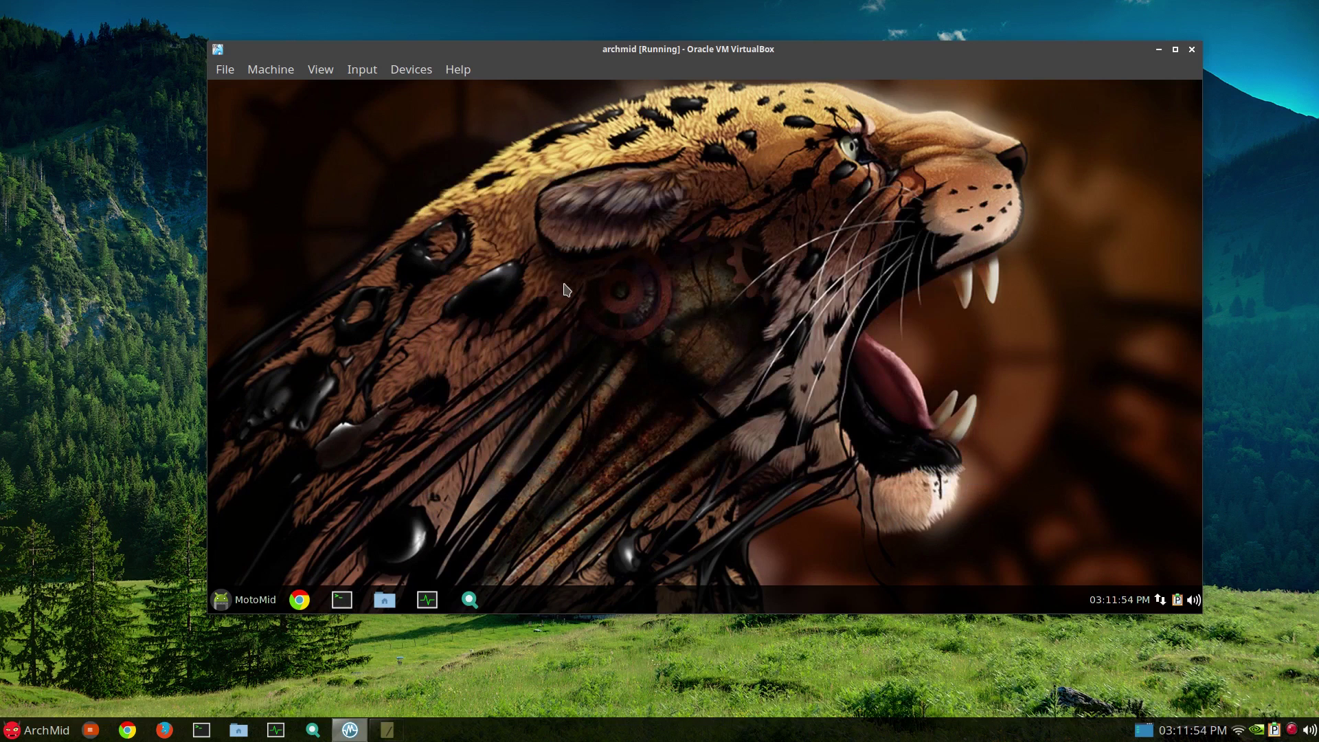
click(311, 599)
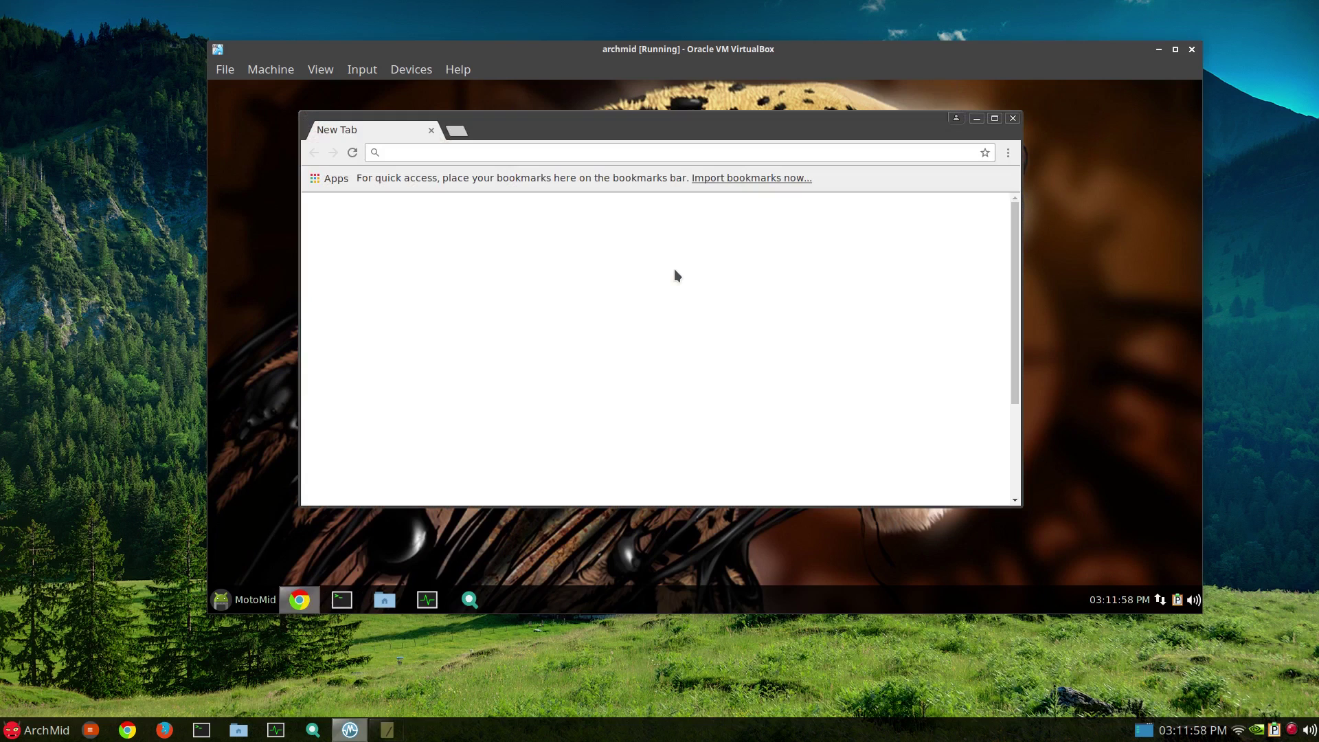
- Search Google for "aur" and open the Arch User Repository home page
text(goo)
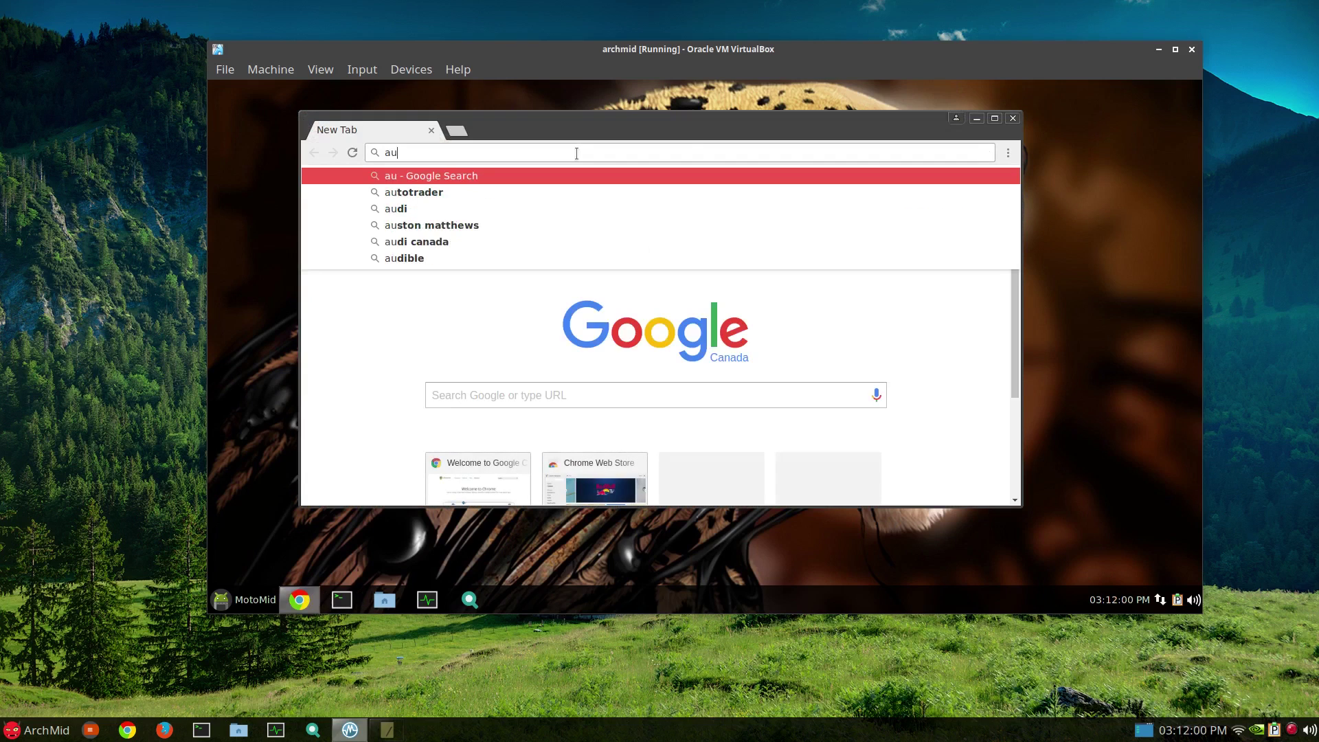
key(Return)
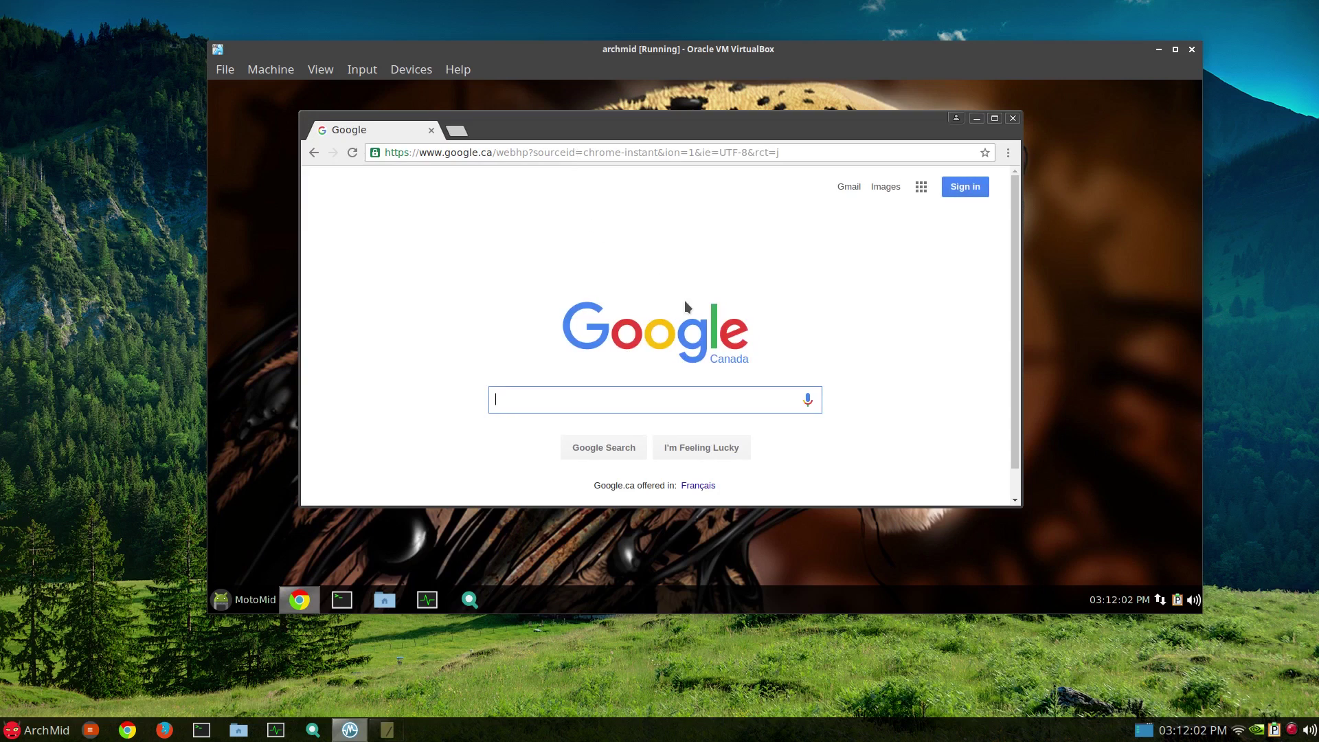
text(aur)
key(Return)
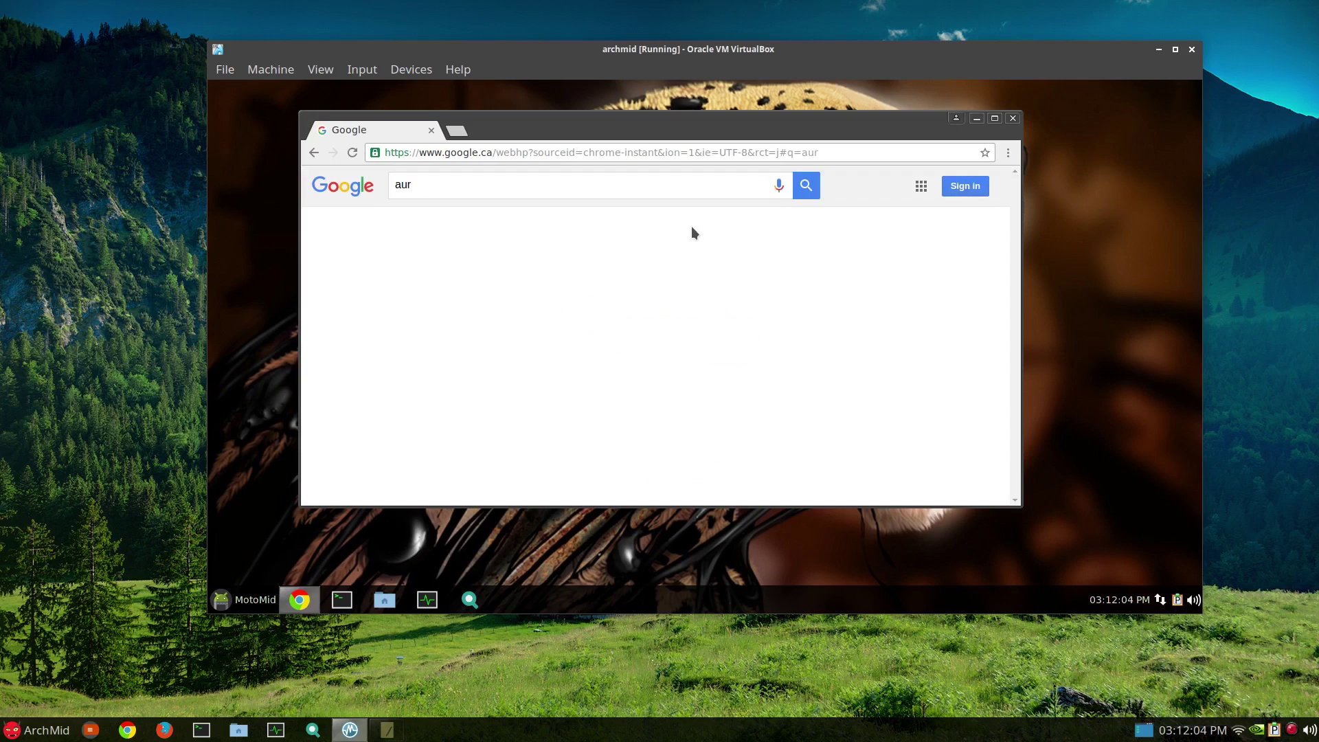
click(457, 293)
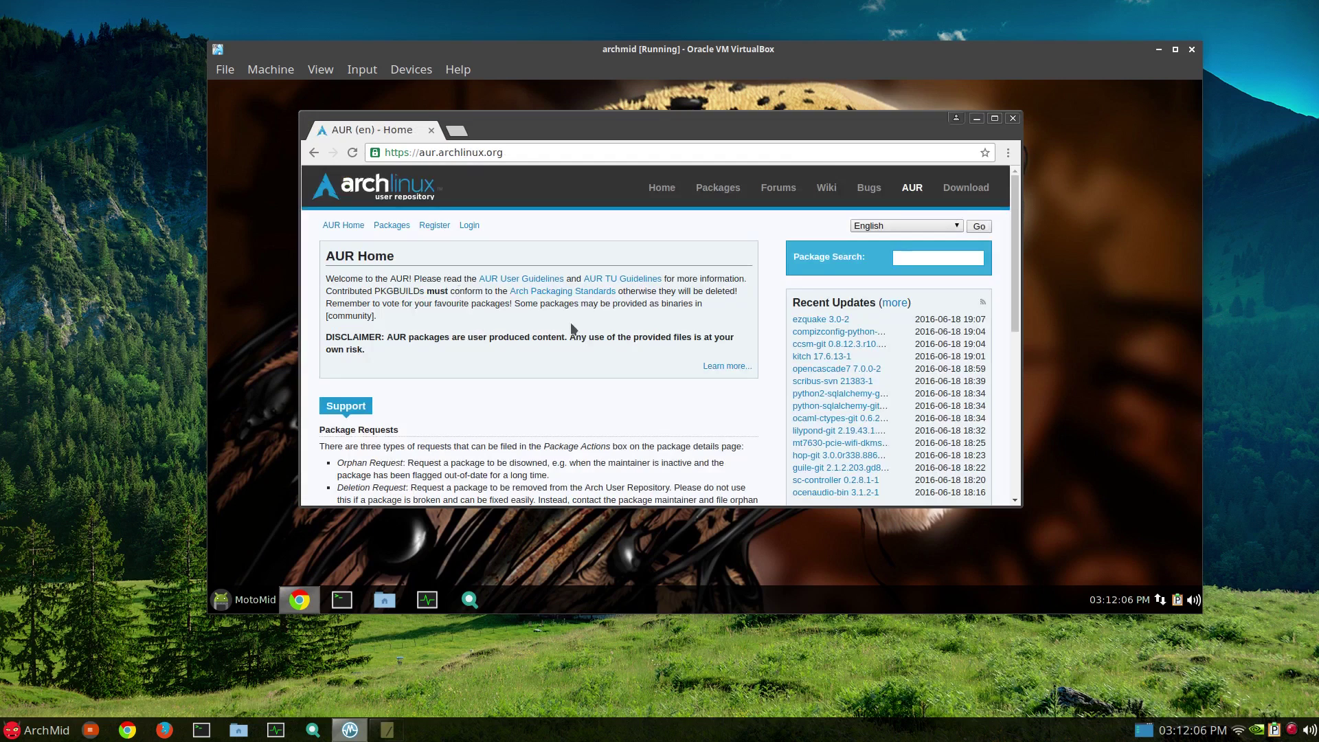
- Find the ice-ssb package with the AUR package search and download its snapshot
click(945, 257)
text(ice)
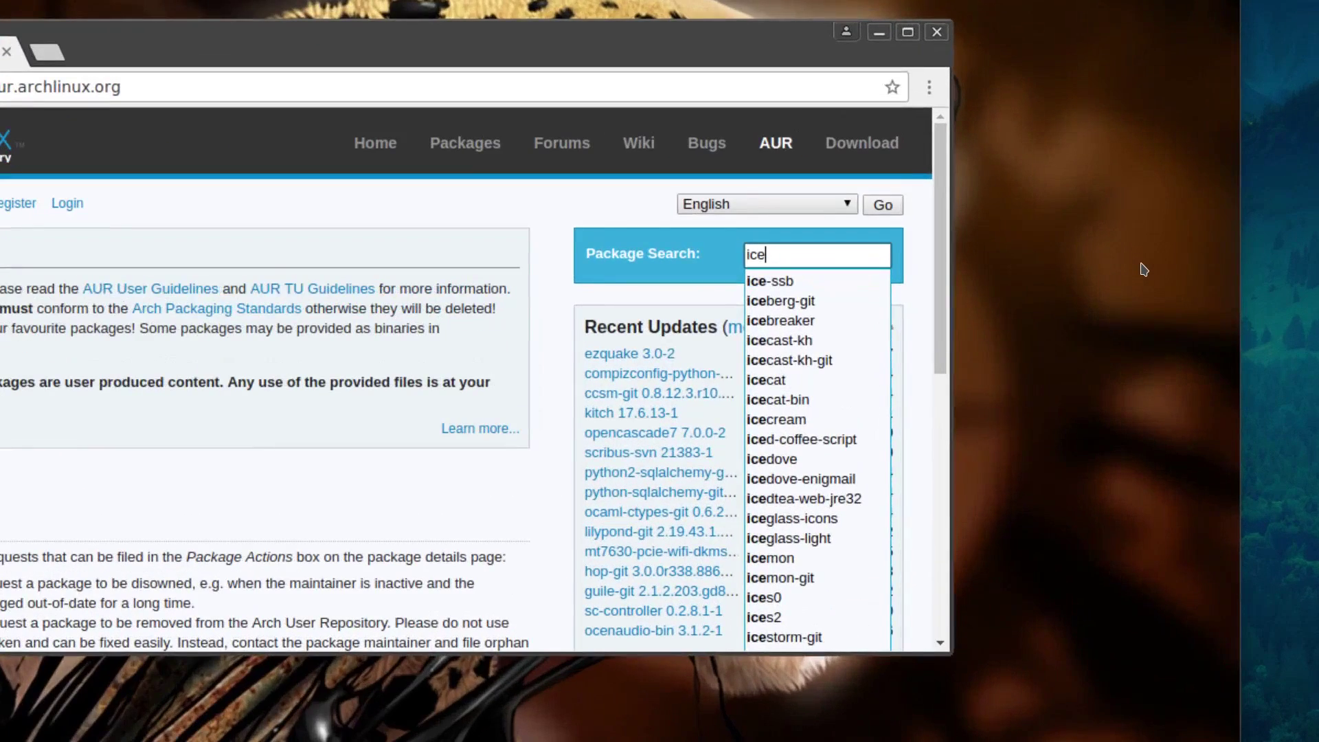
key(Down)
key(Return)
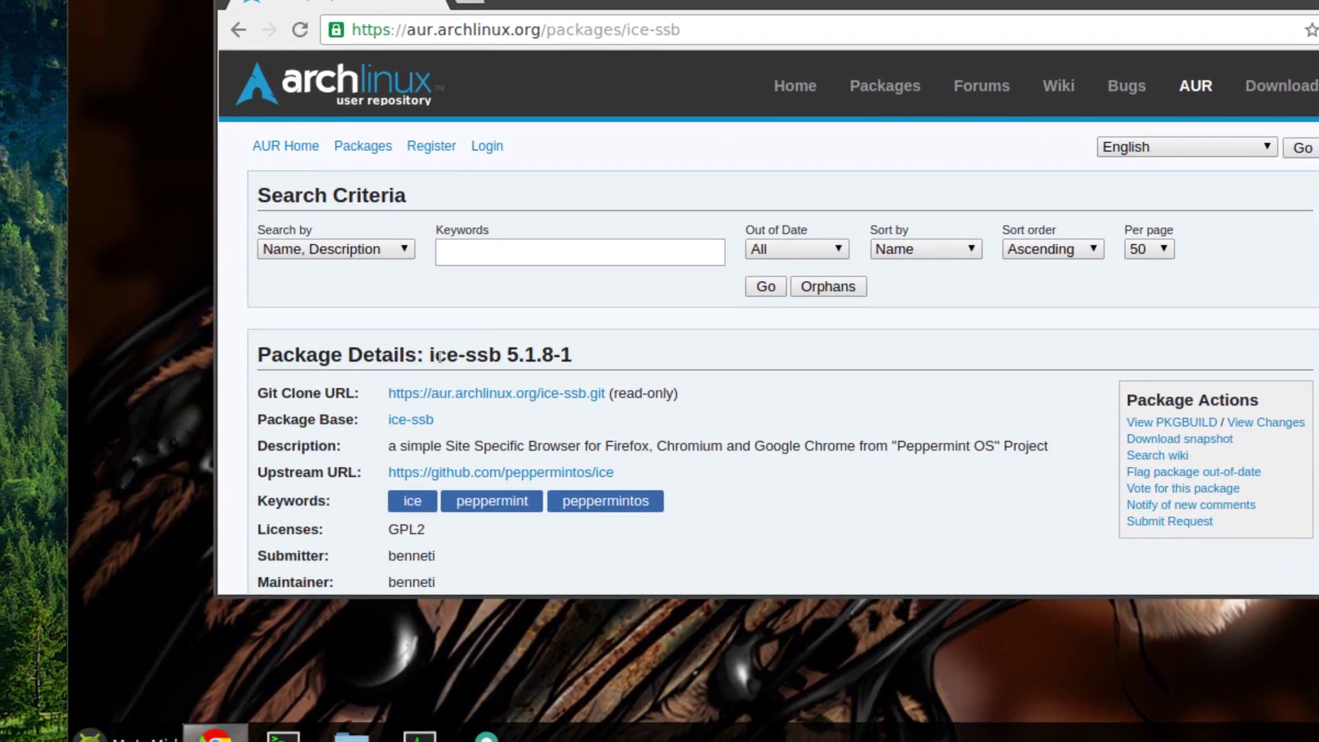
drag(376, 362, 419, 365)
right_click(462, 358)
click(491, 369)
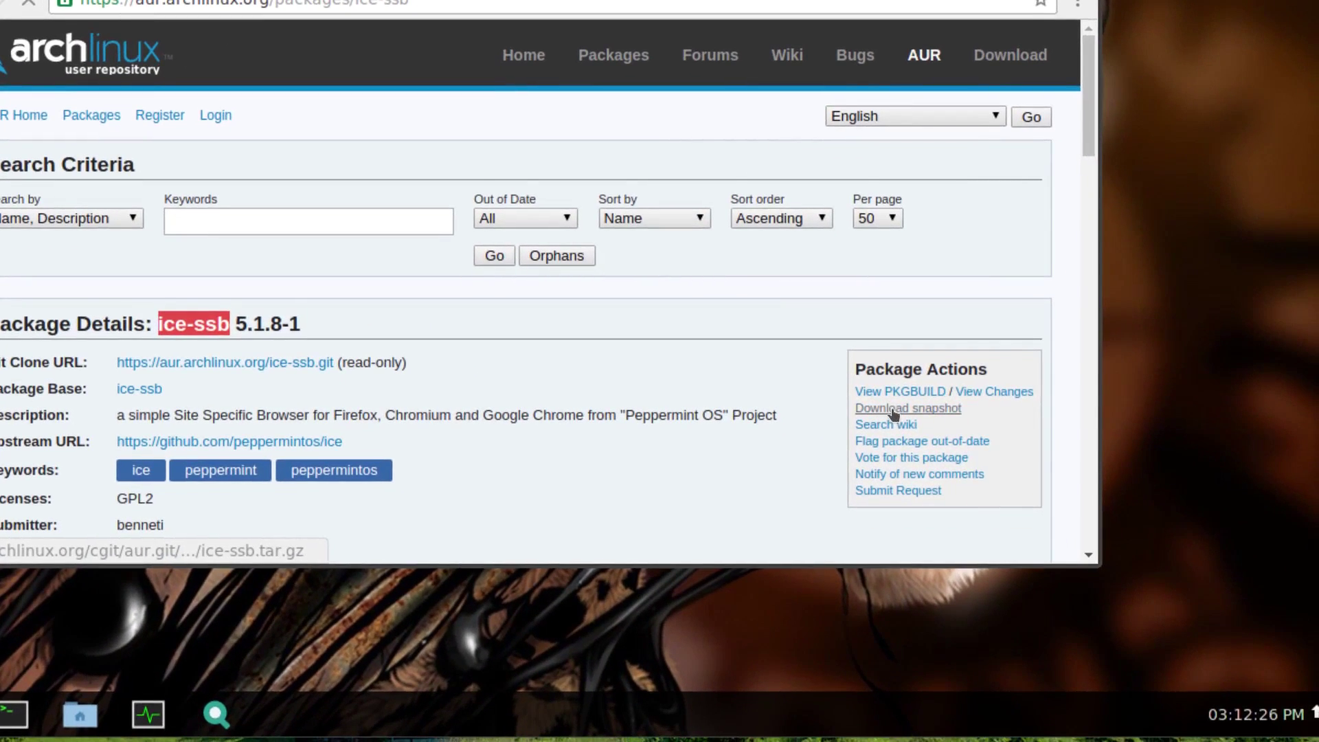
click(891, 408)
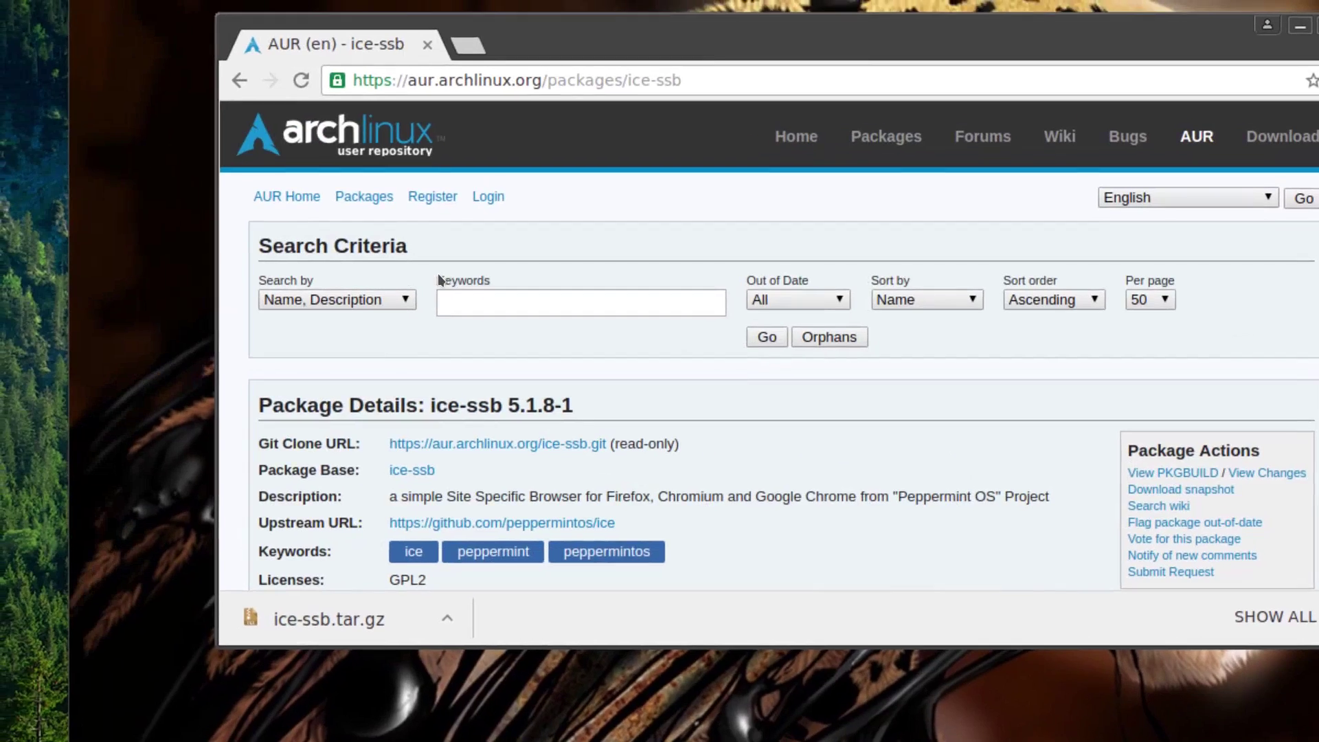
- Search the AUR for "yad", open the yad package page and download its snapshot
click(506, 306)
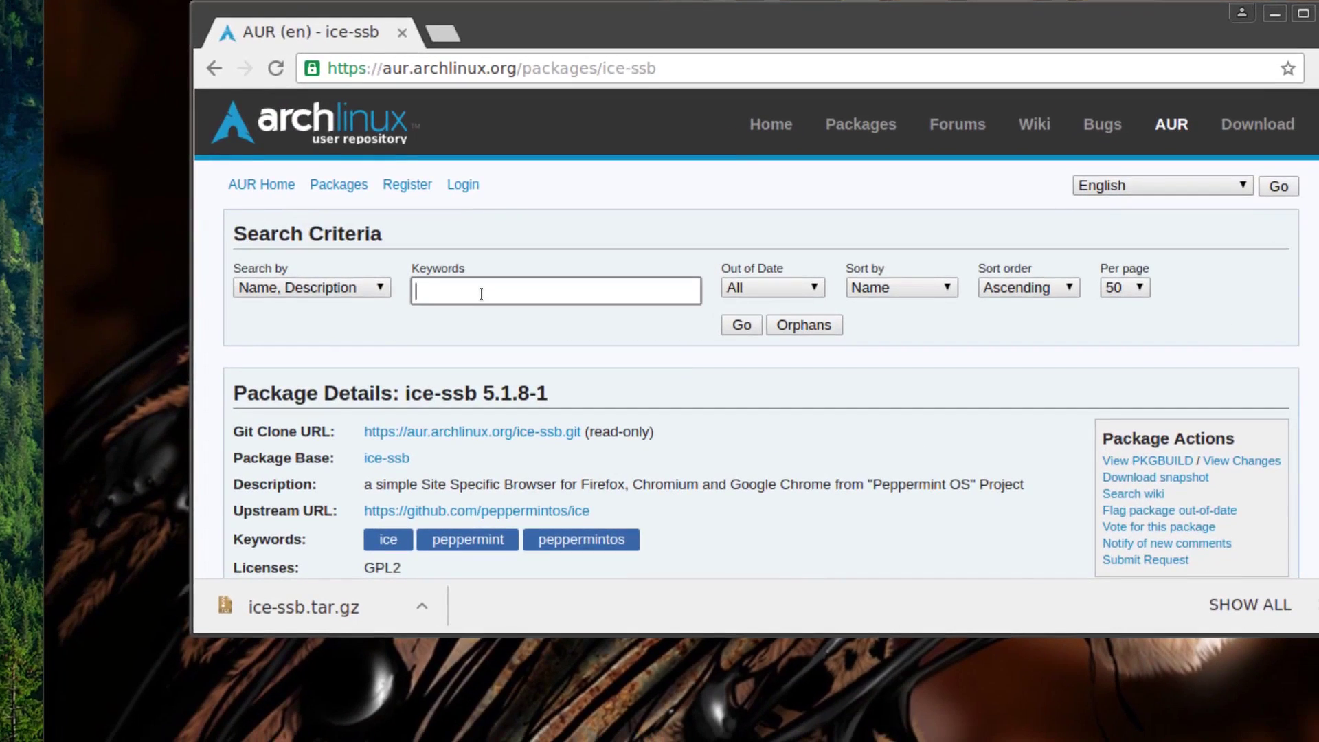
key(Return)
scroll(481, 294, down, 5)
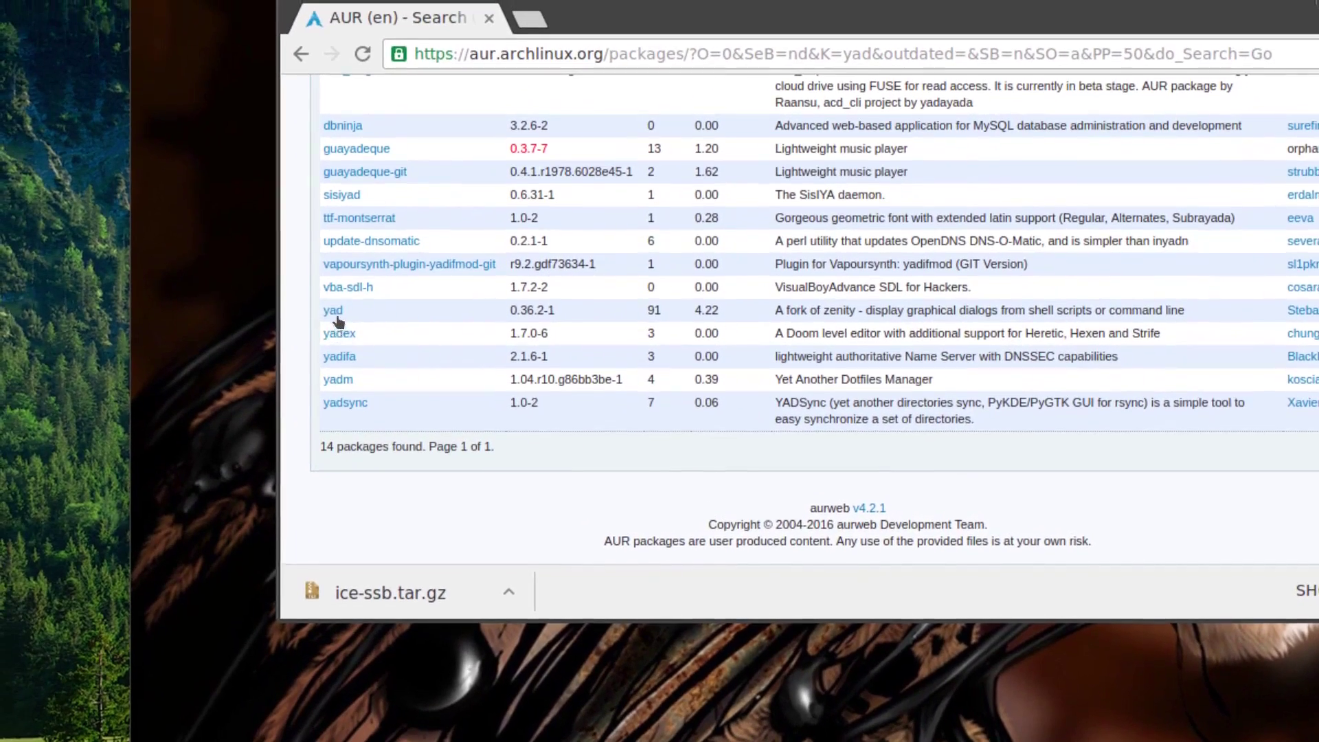
click(323, 293)
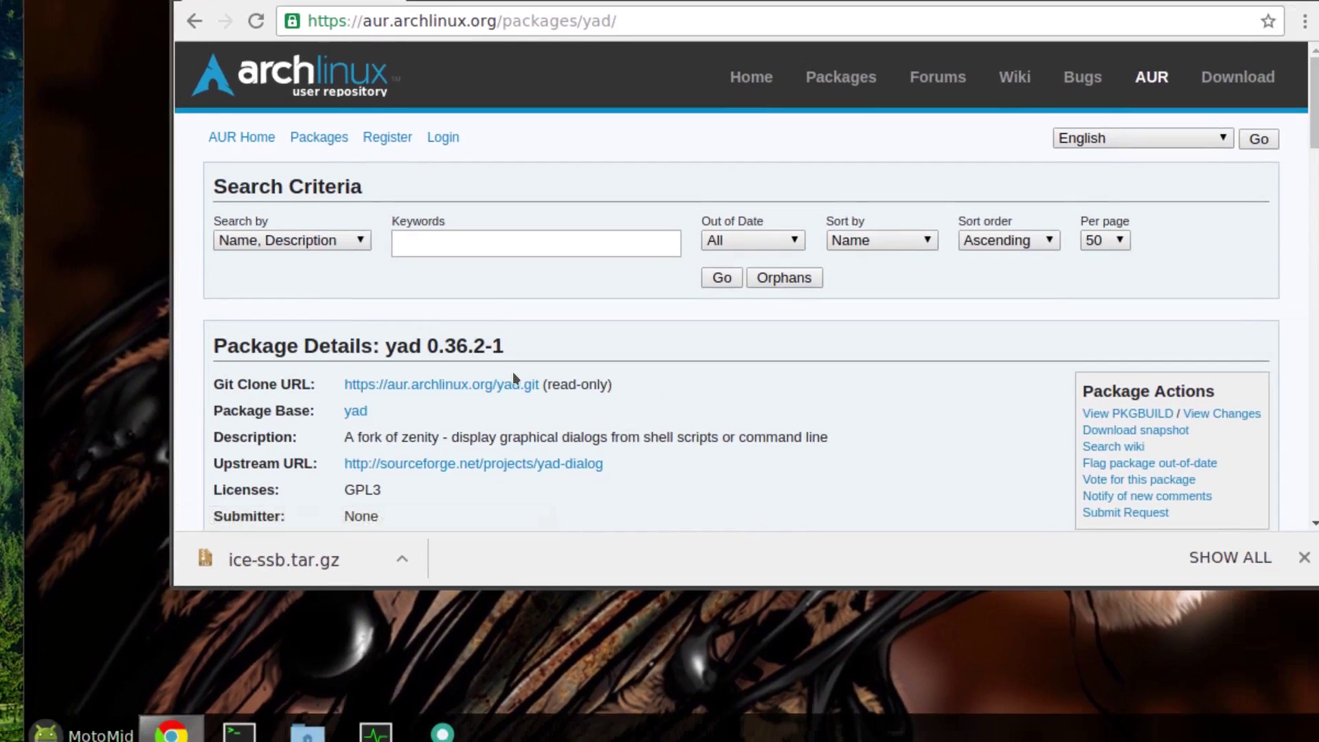
scroll(617, 407, down, 4)
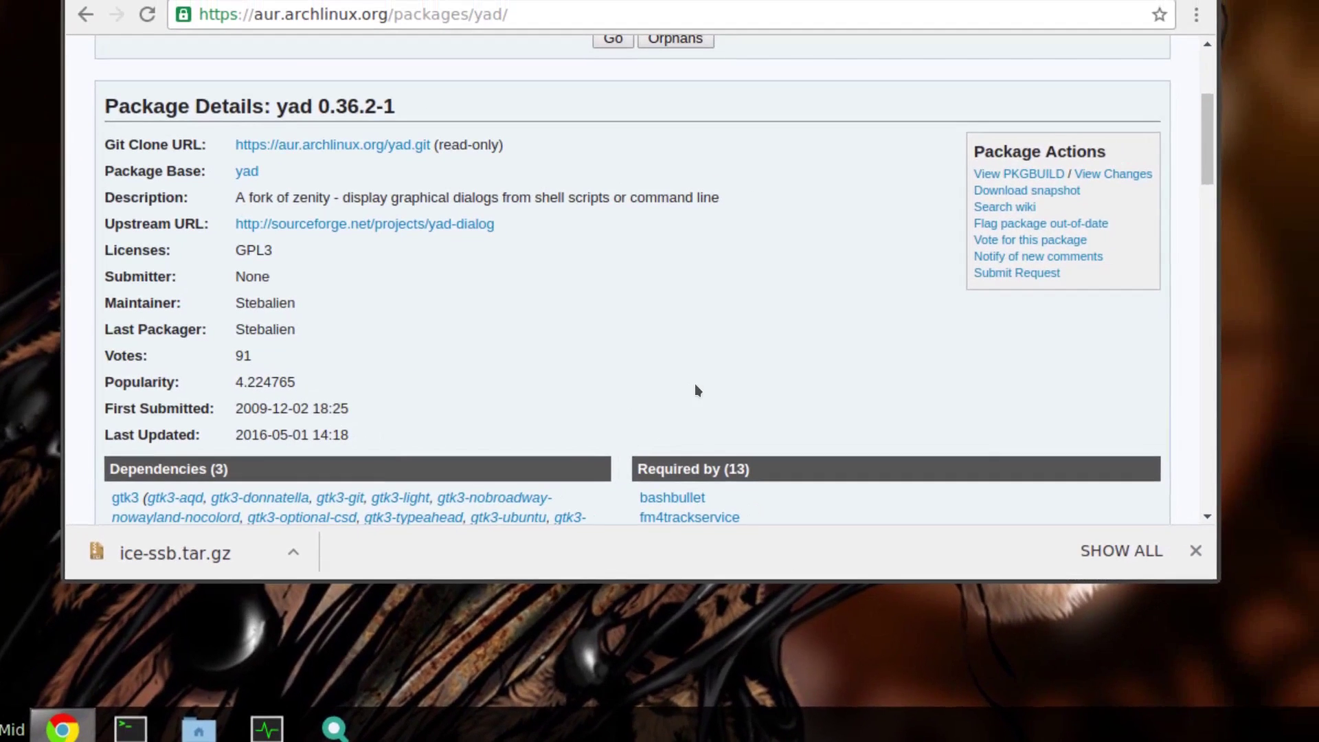
scroll(695, 390, up, 1)
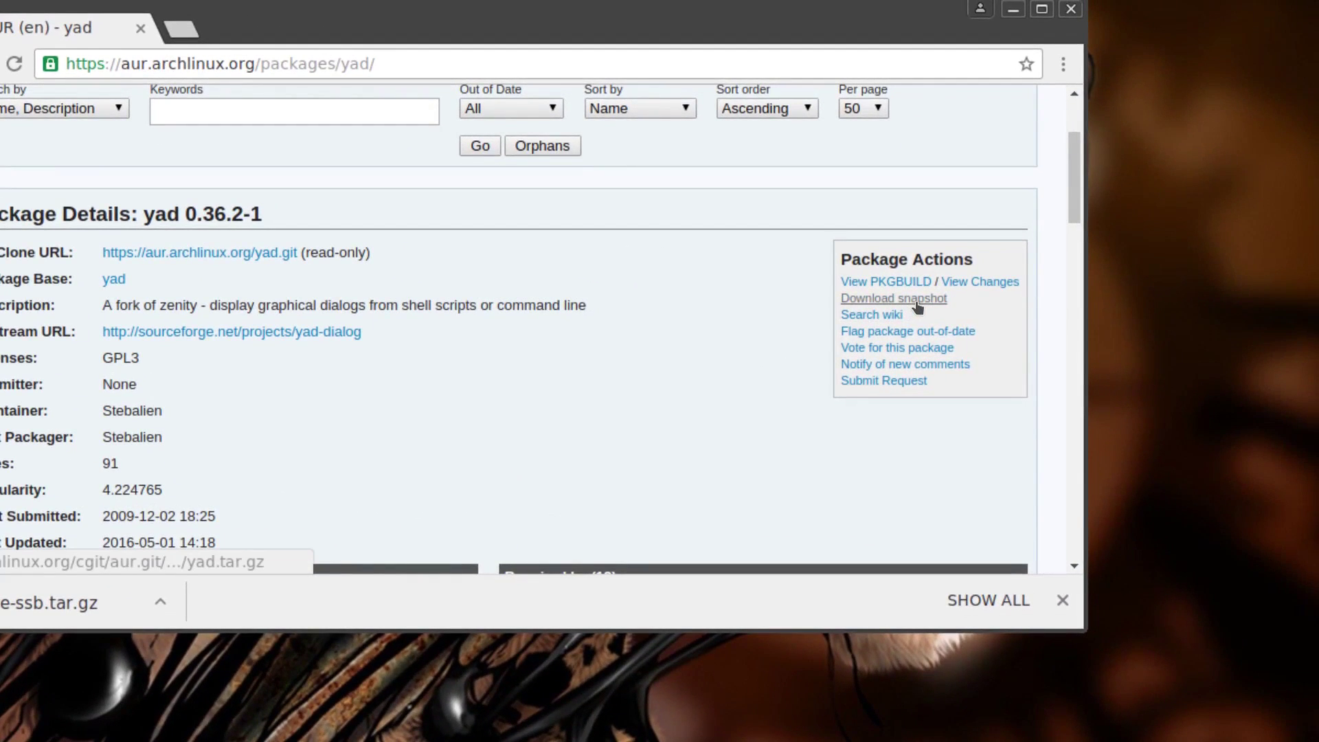
click(916, 302)
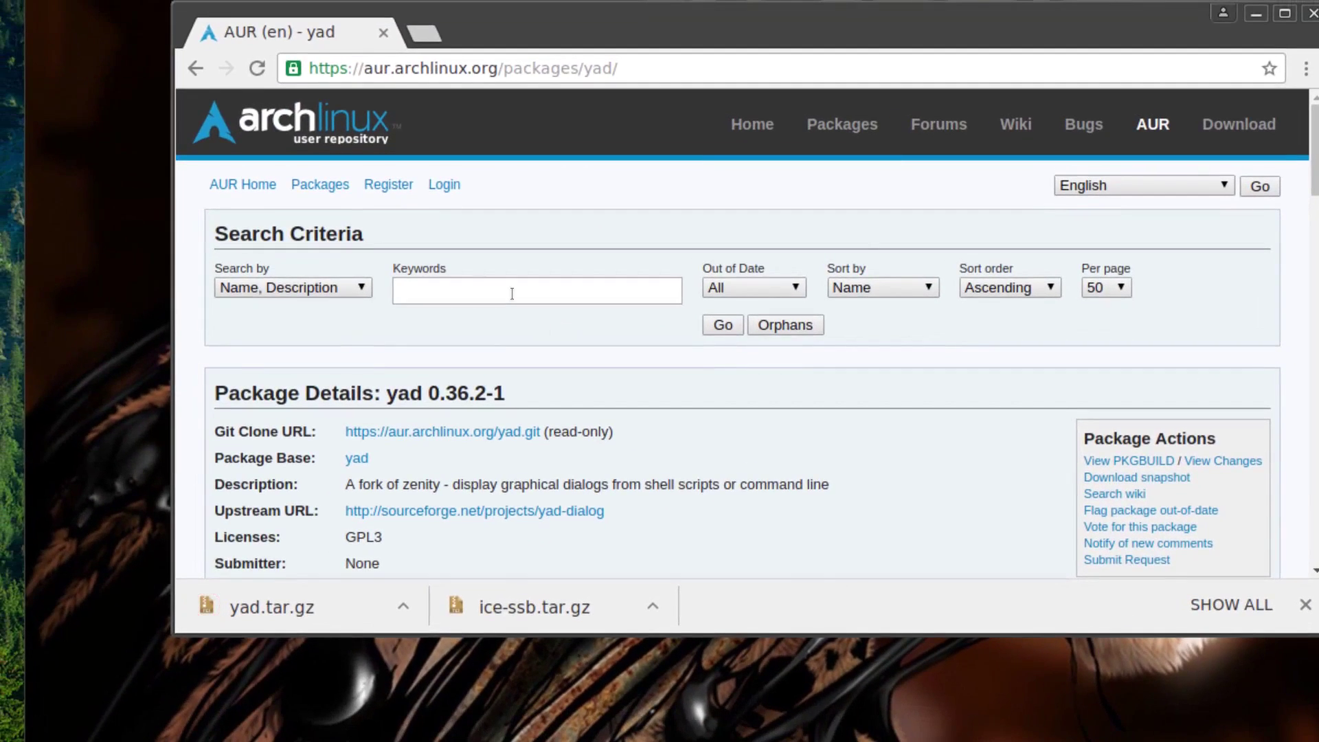
- Find the menulibre package on the AUR, download its snapshot and show all downloads
click(402, 62)
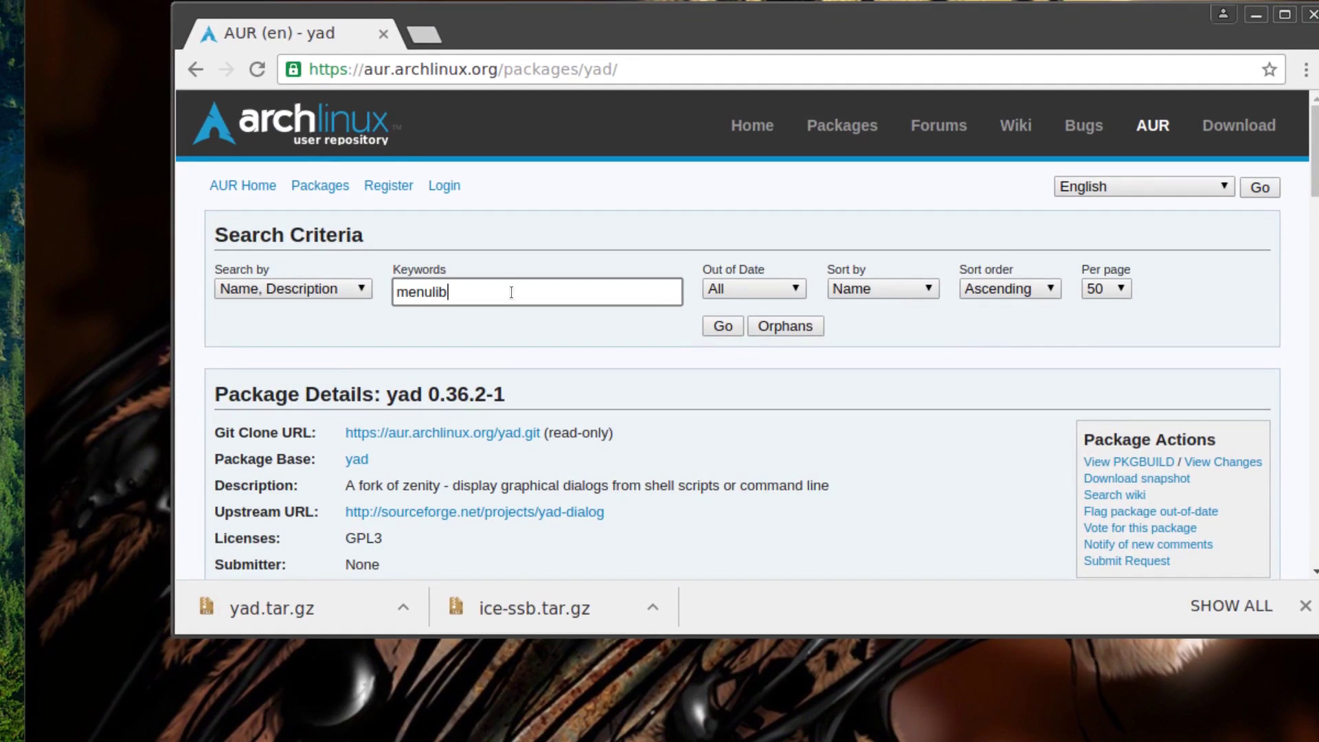
key(Return)
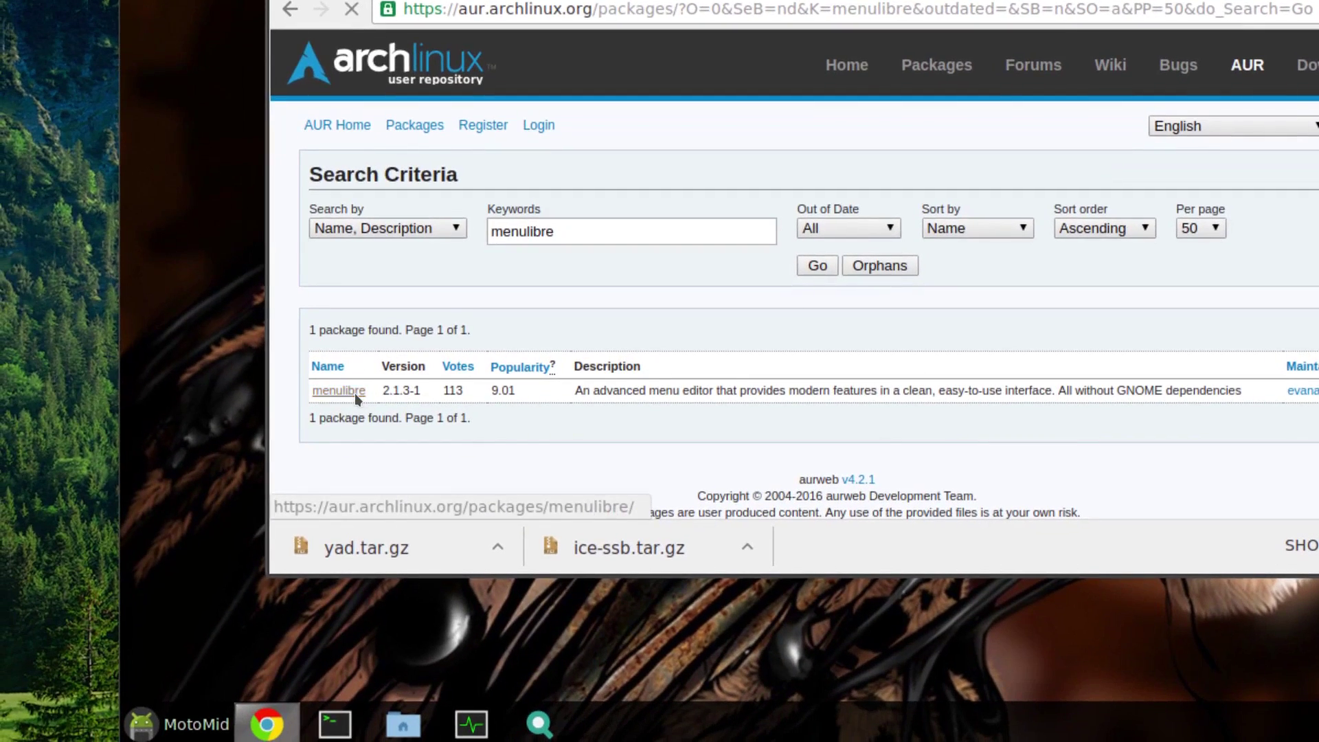
click(244, 451)
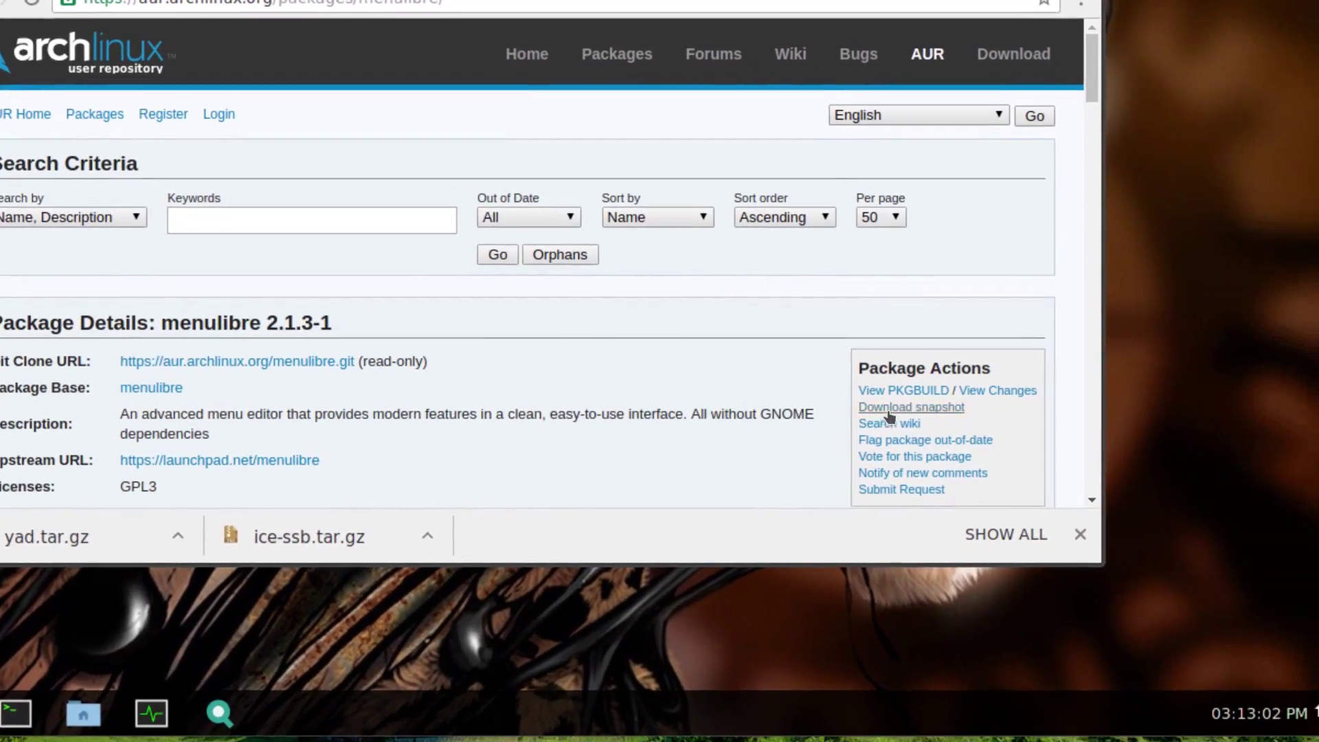
click(888, 411)
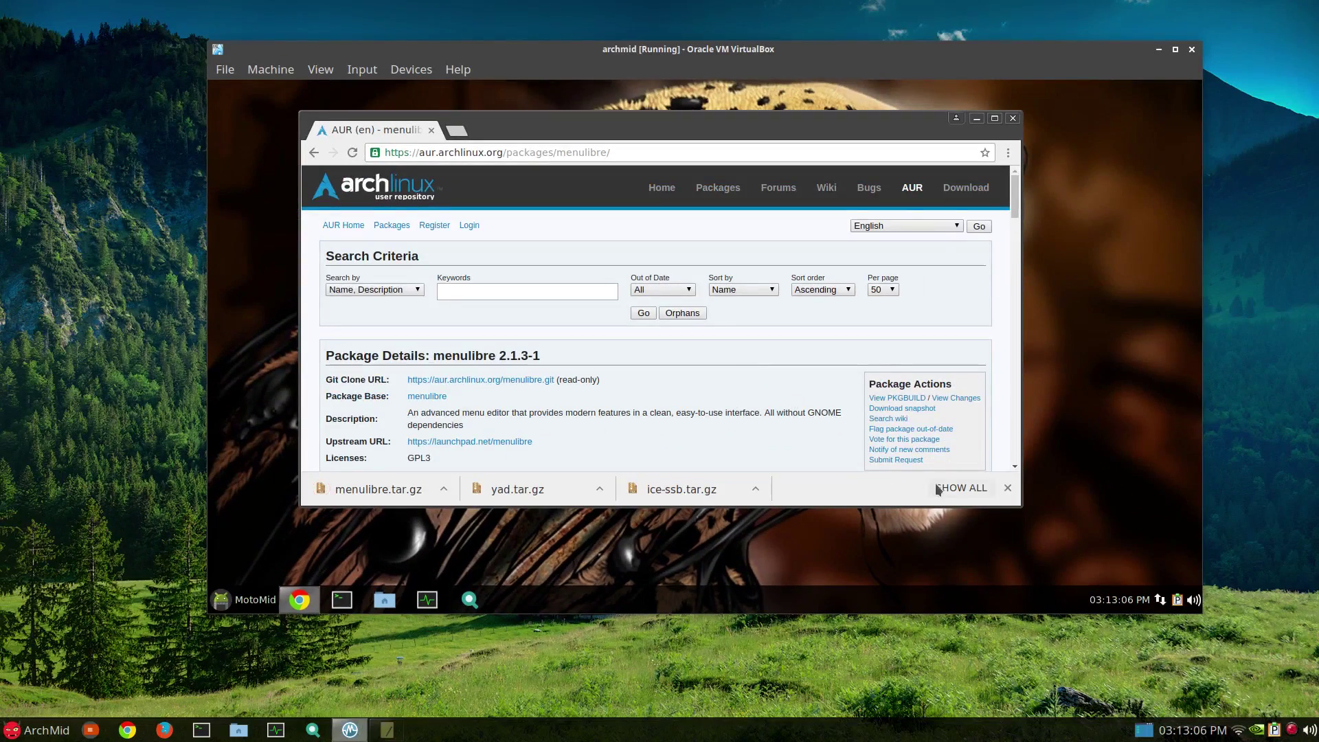
click(1089, 560)
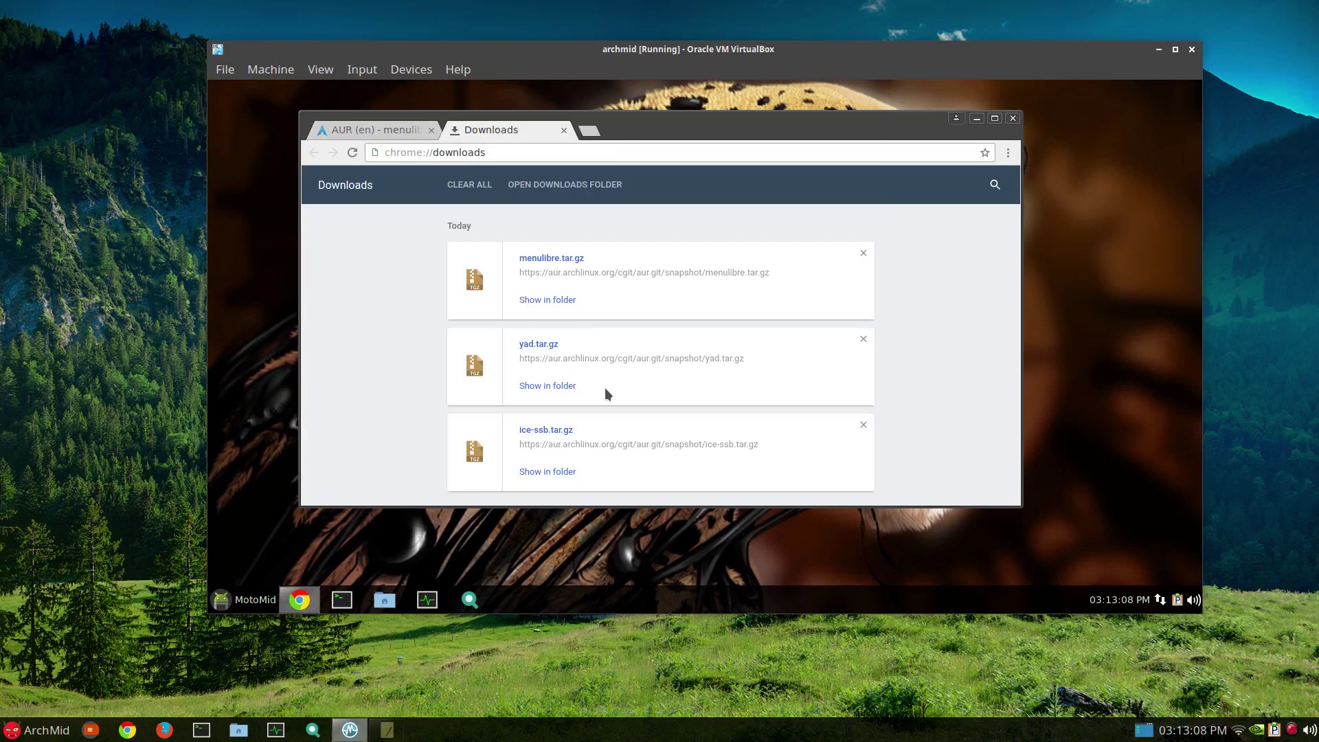
- Clear the browser's download list, then close the downloads page and the browser
click(460, 187)
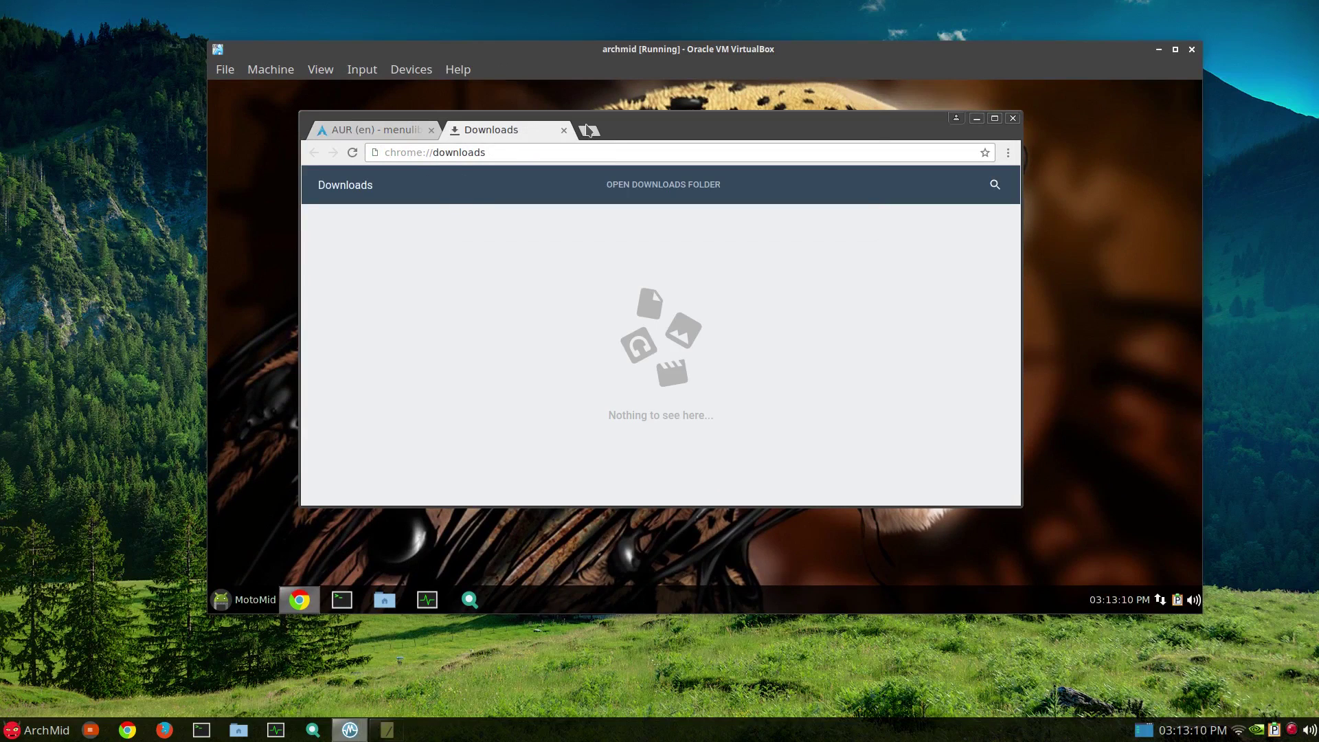
click(563, 130)
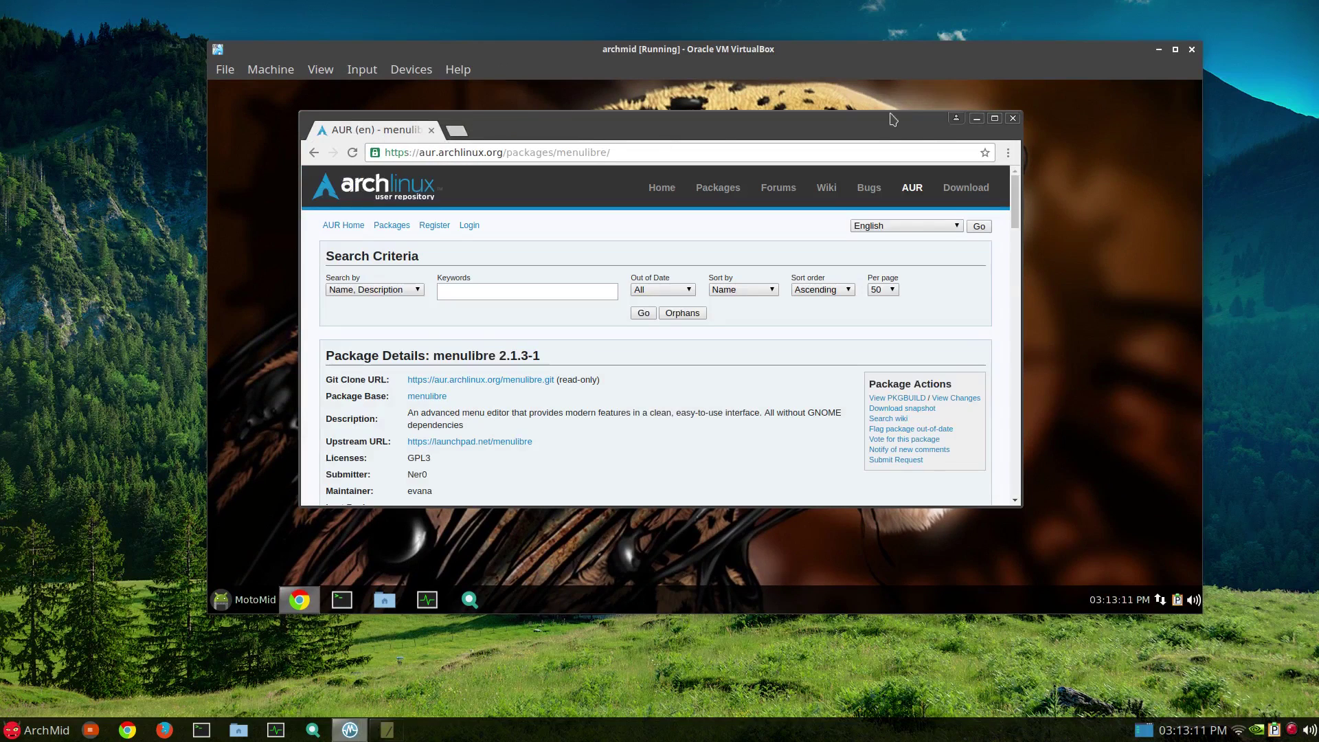
click(1013, 118)
- Open the Downloads folder in the file manager and extract the yad folder from yad.tar.gz into it
click(385, 600)
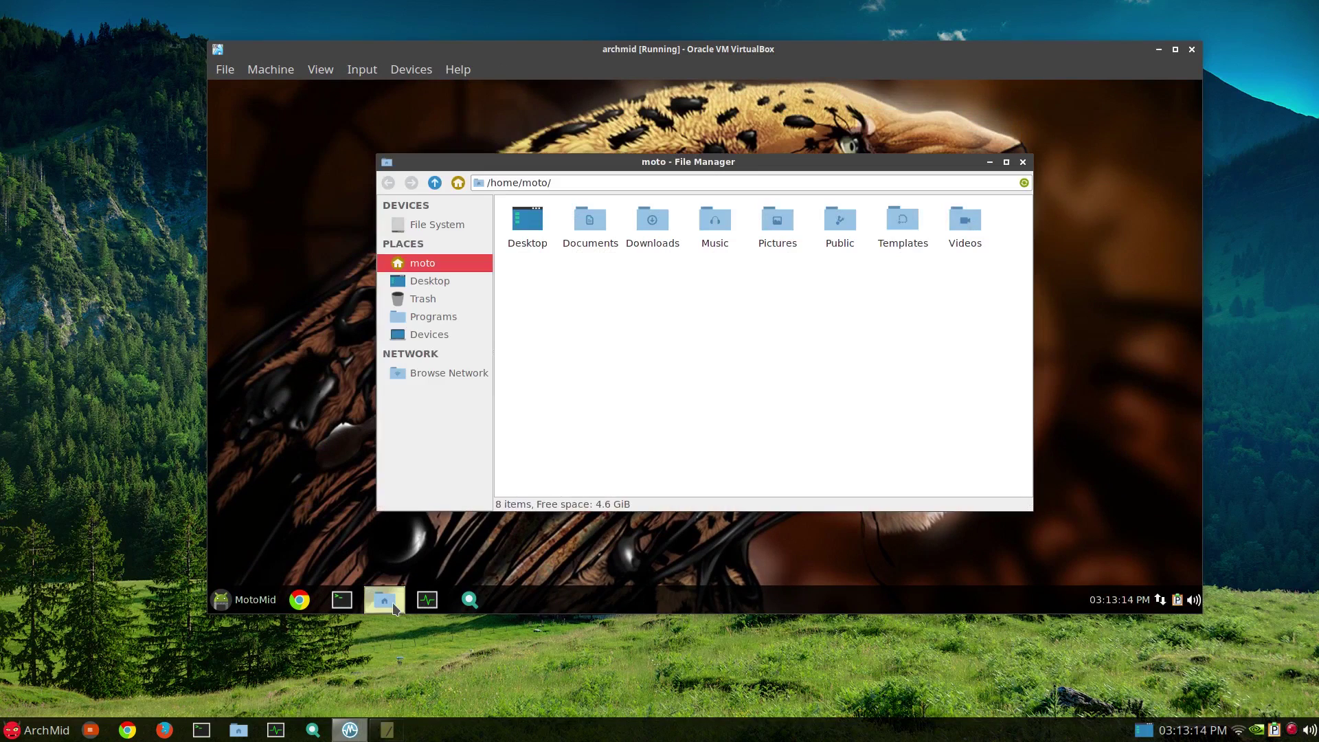
click(661, 239)
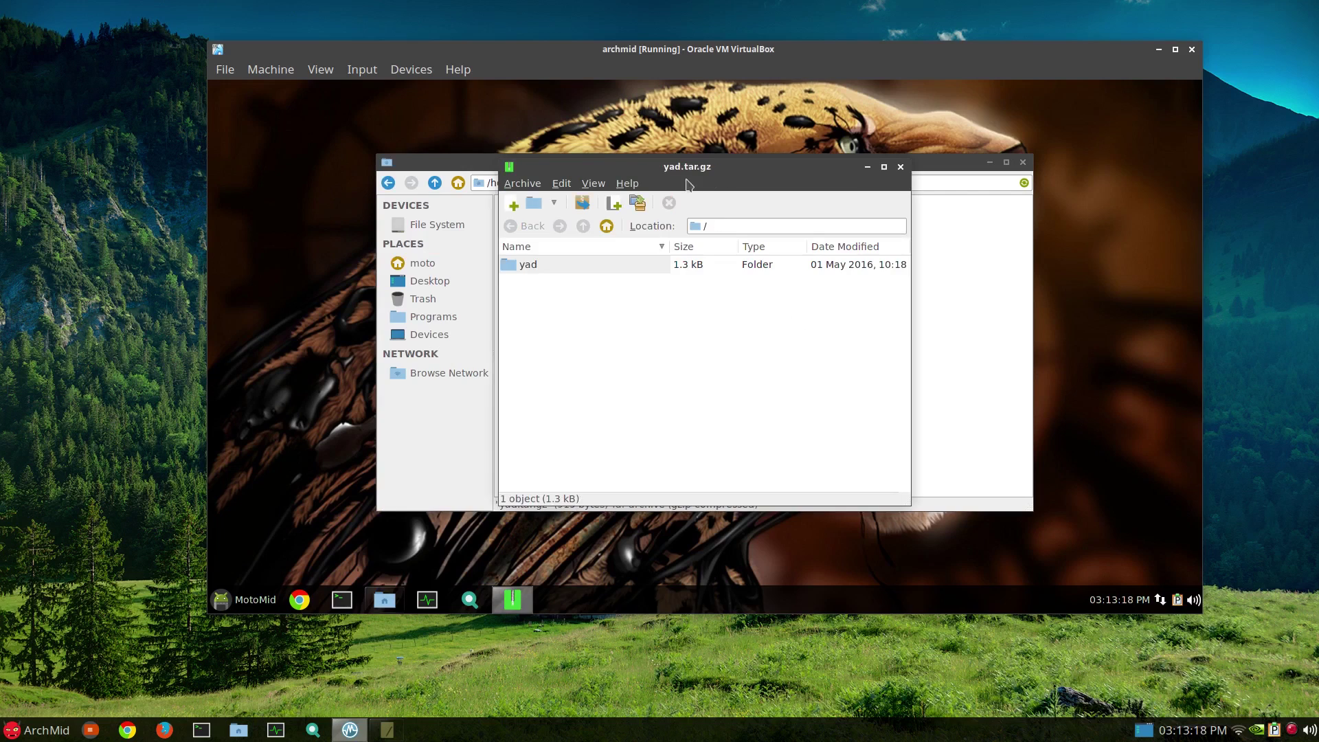
drag(683, 172, 957, 211)
click(794, 308)
drag(794, 308, 551, 358)
click(1175, 206)
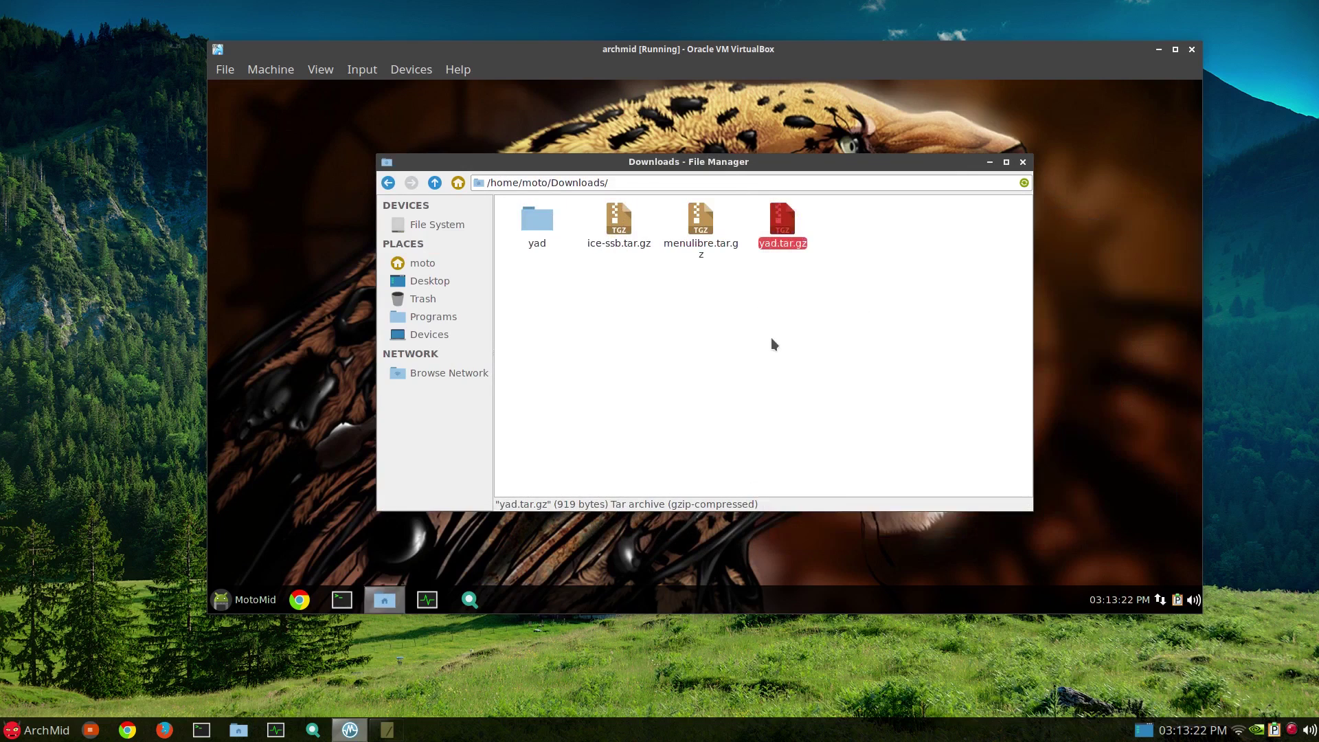
- Open a terminal in the extracted yad folder, run makepkg -sic and accept installing the missing dependencies
double_click(531, 233)
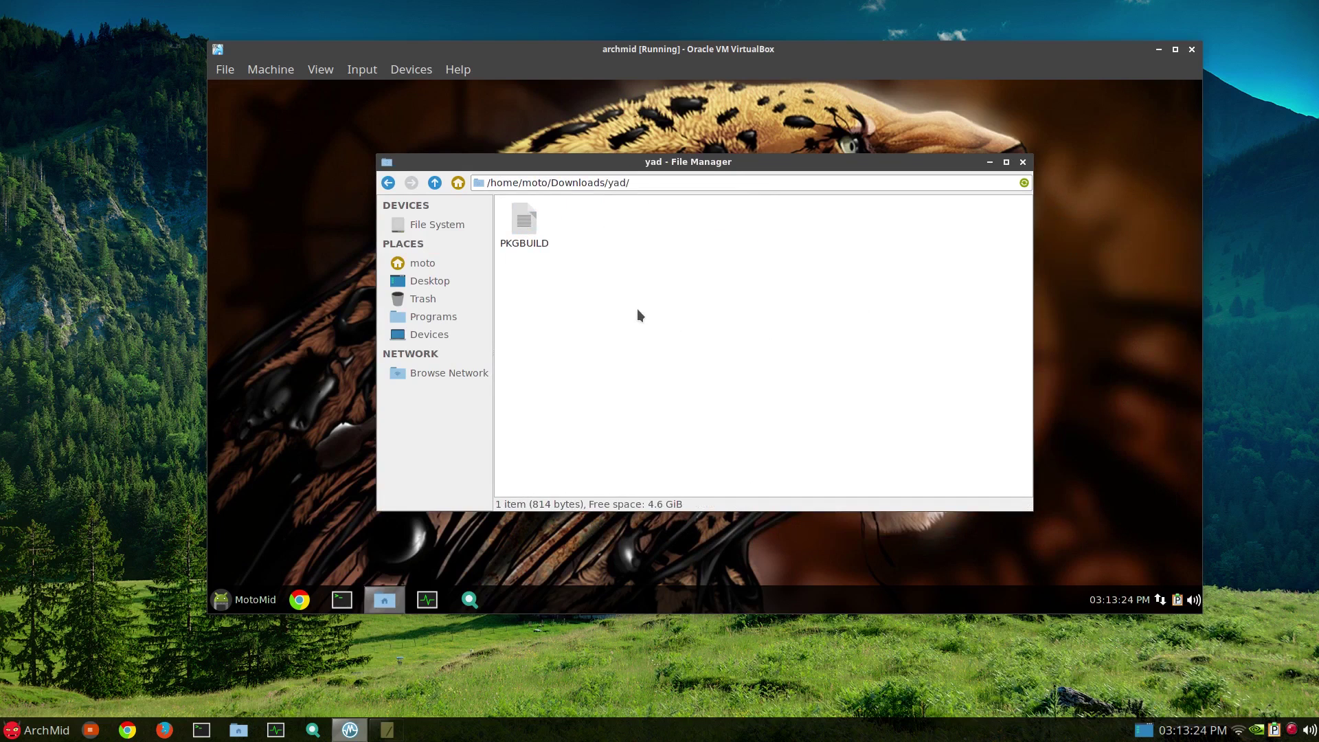
right_click(637, 309)
click(708, 364)
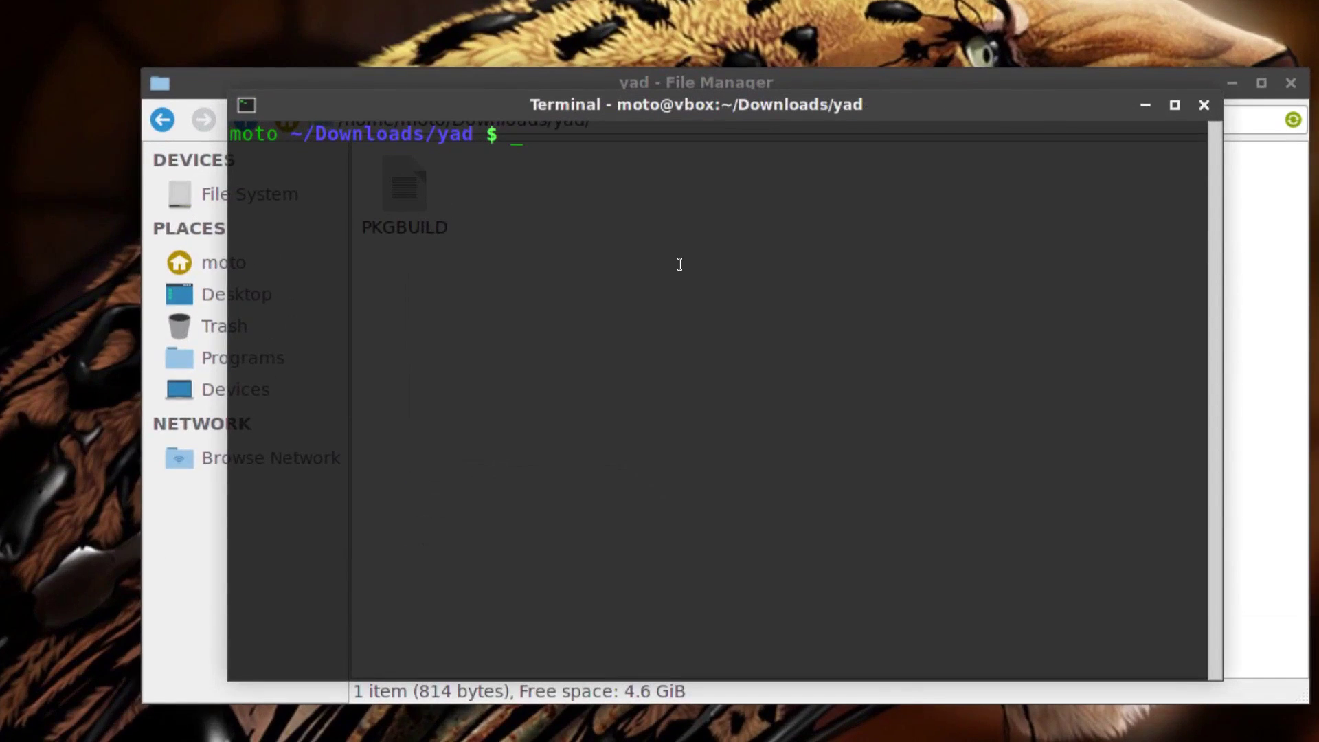
text(makepkg -sic)
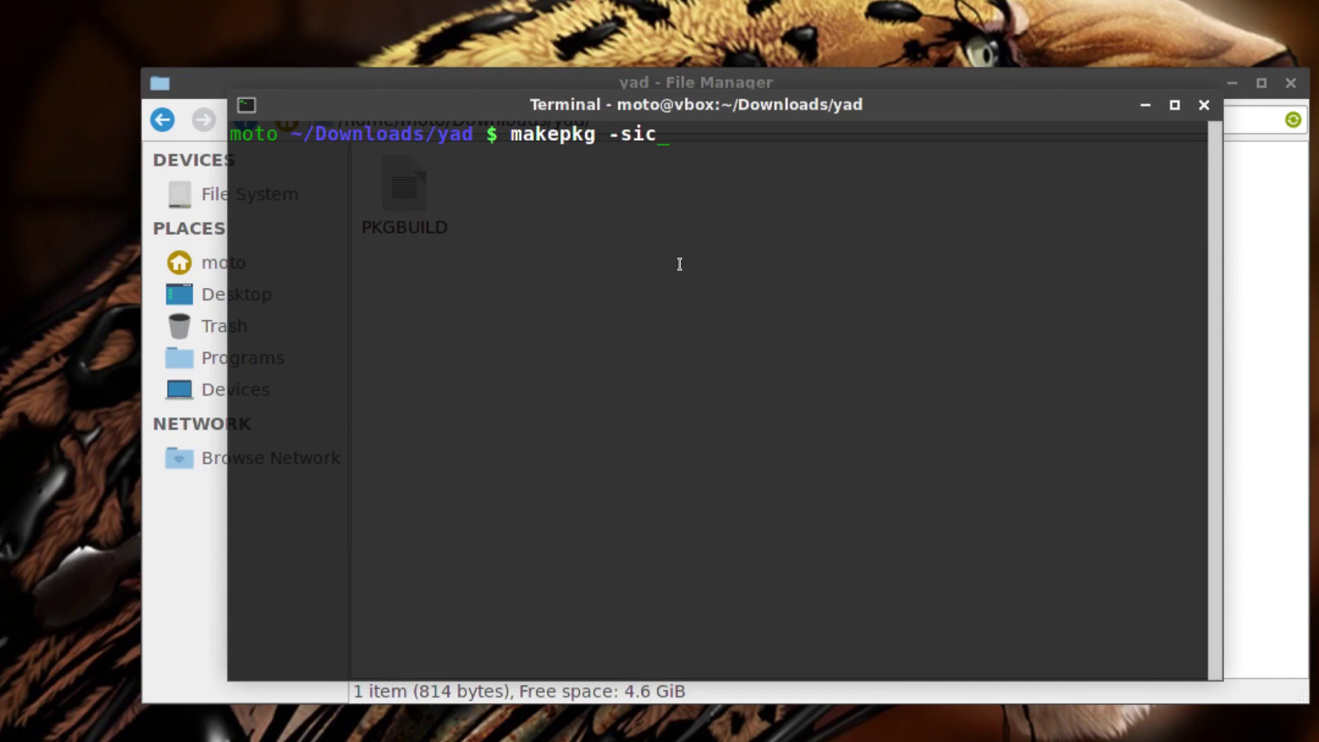
key(Return)
key(Return)
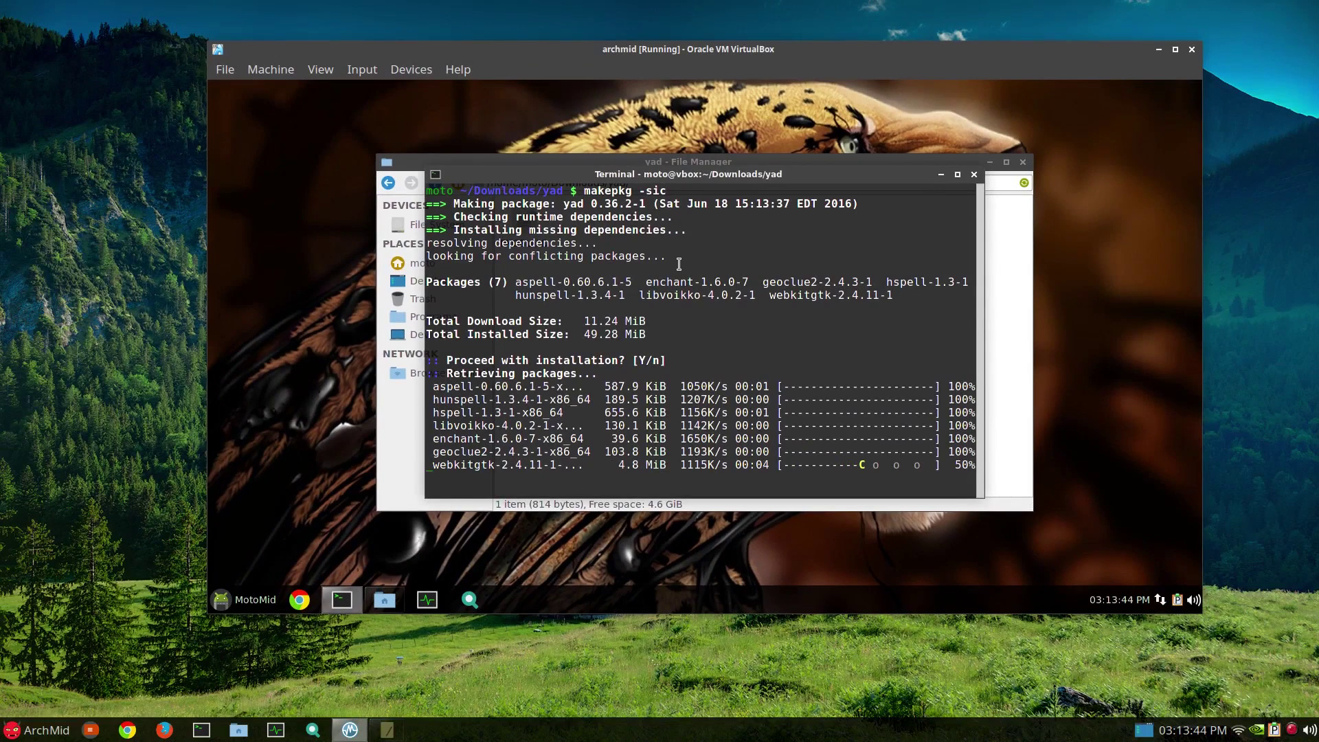
drag(583, 190, 666, 191)
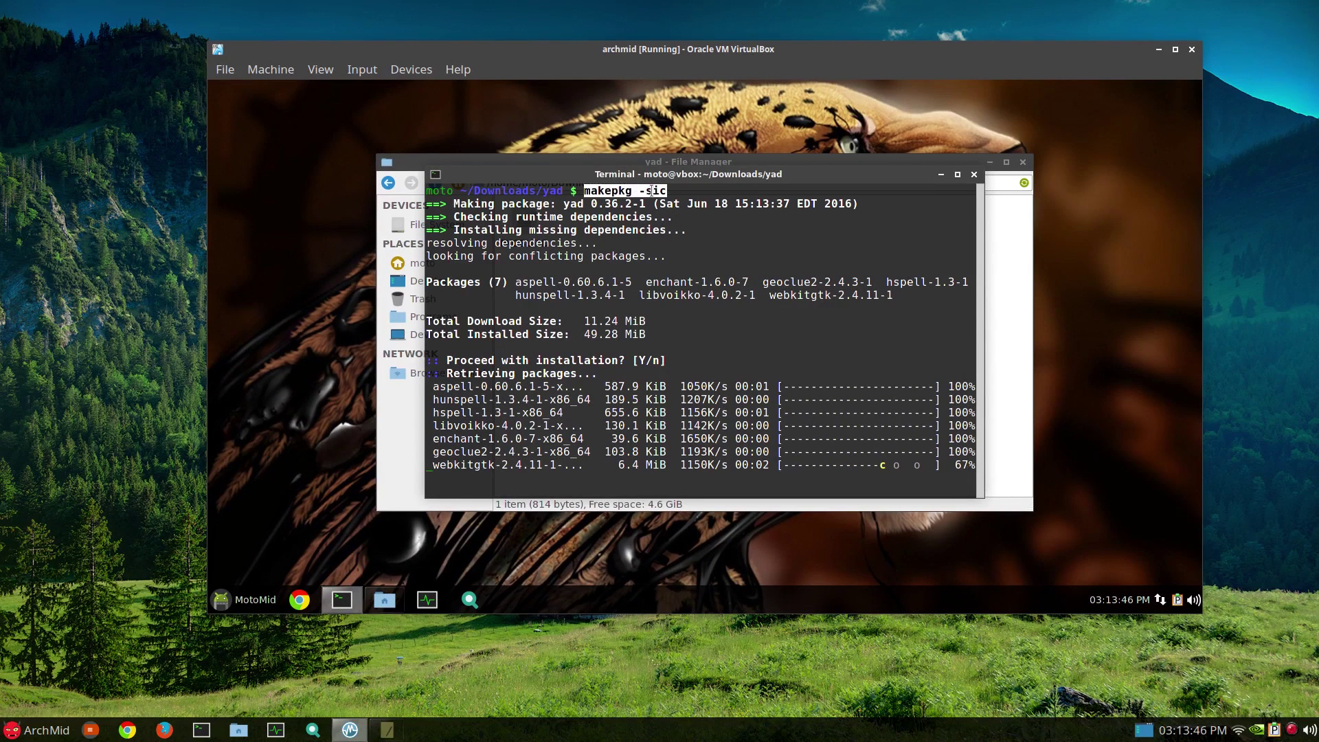
click(652, 190)
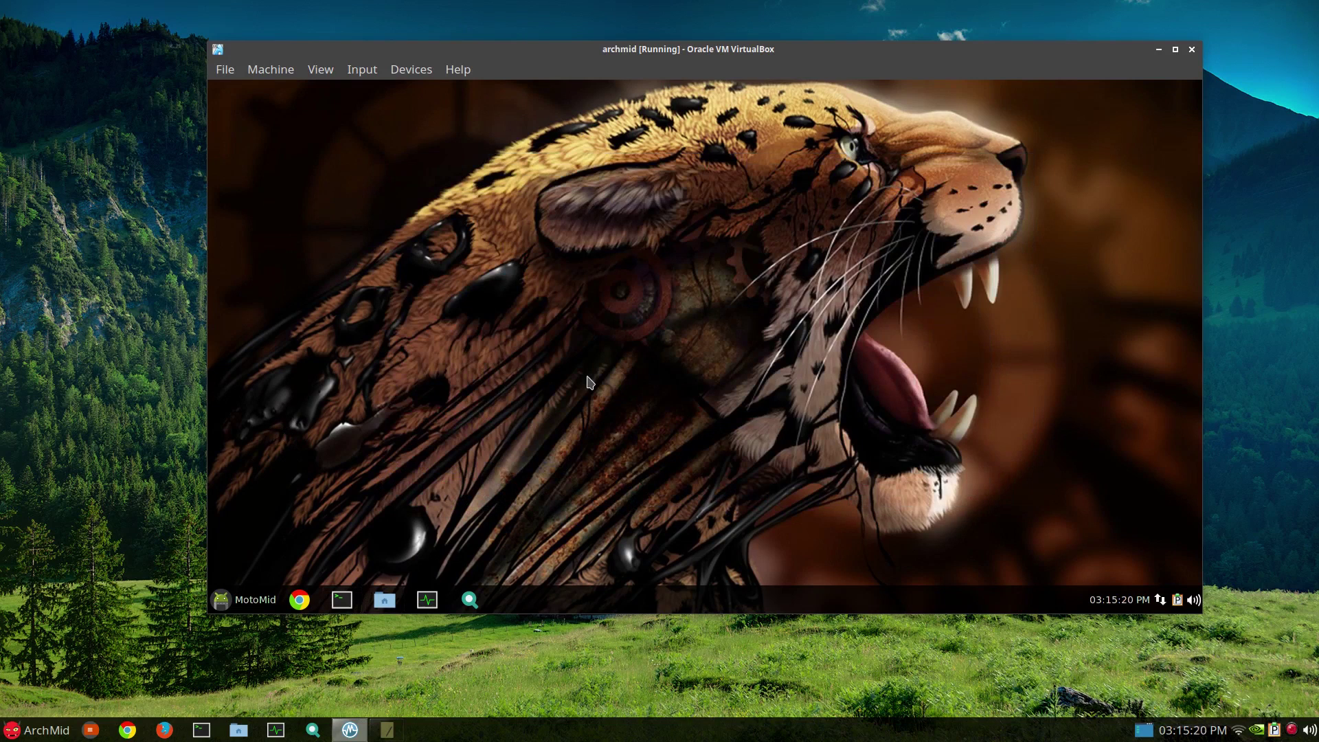
- Find and launch Menu Editor from the applications menu, hide the Development category from menus and save the change
click(237, 604)
click(276, 385)
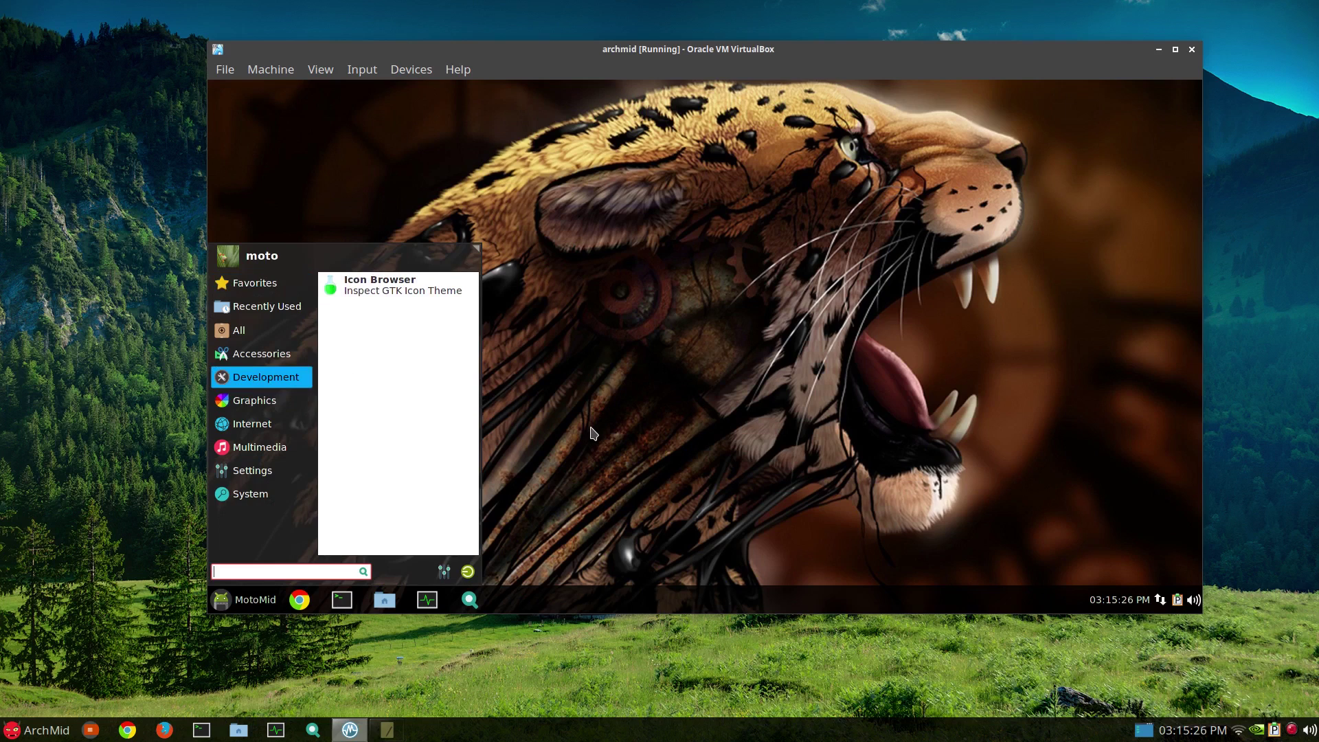
text(me)
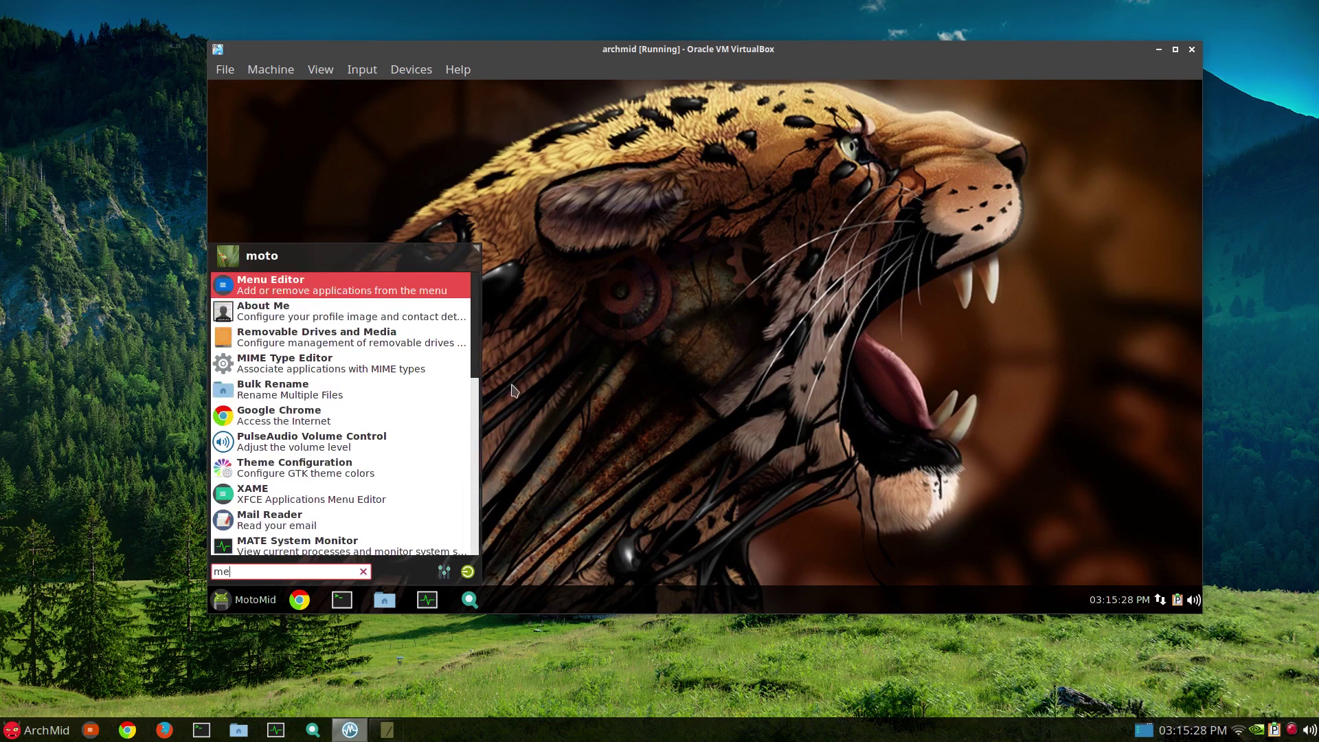
click(299, 294)
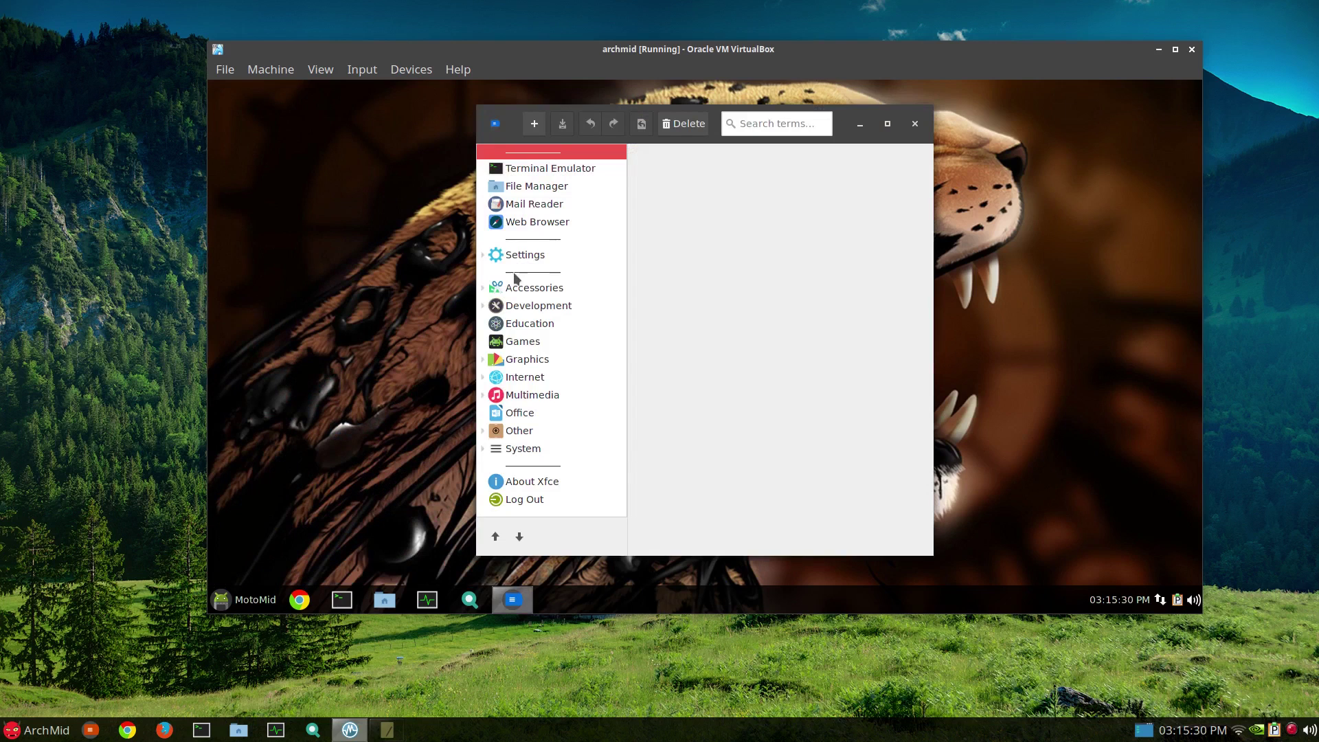
click(542, 309)
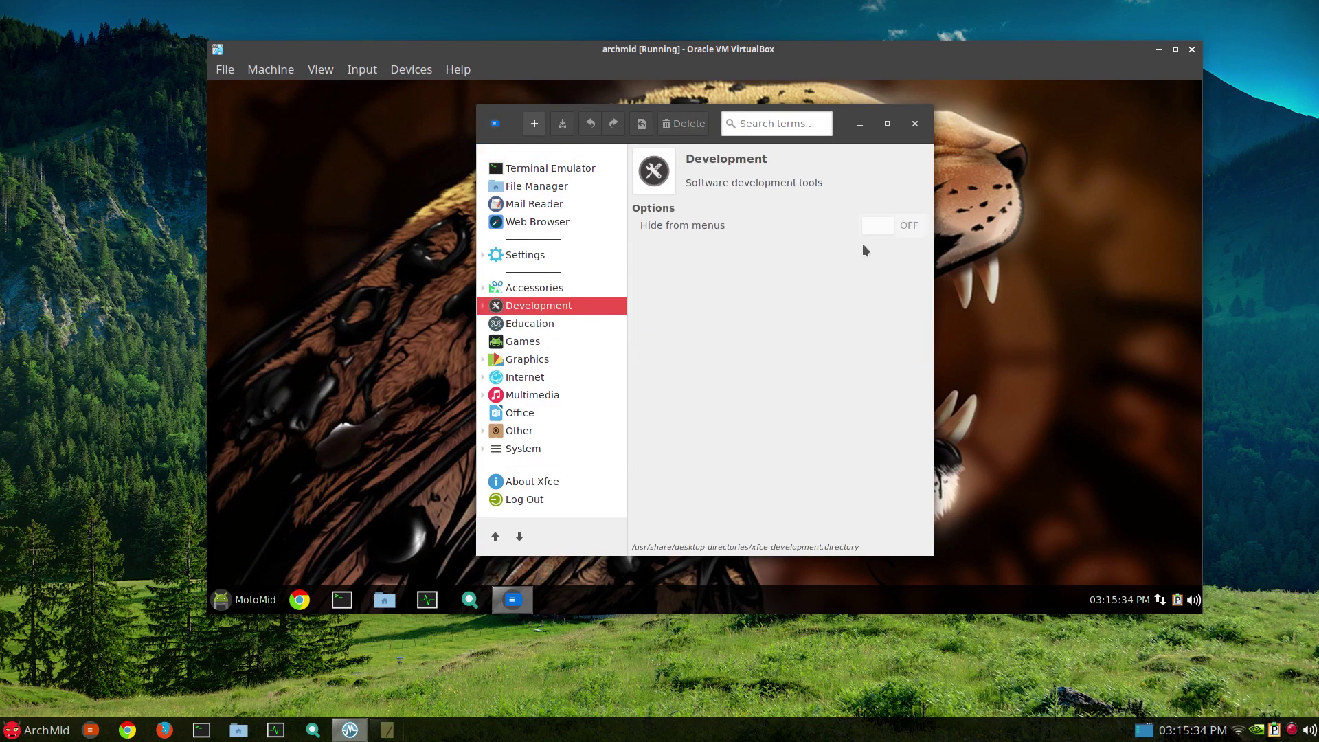
click(914, 228)
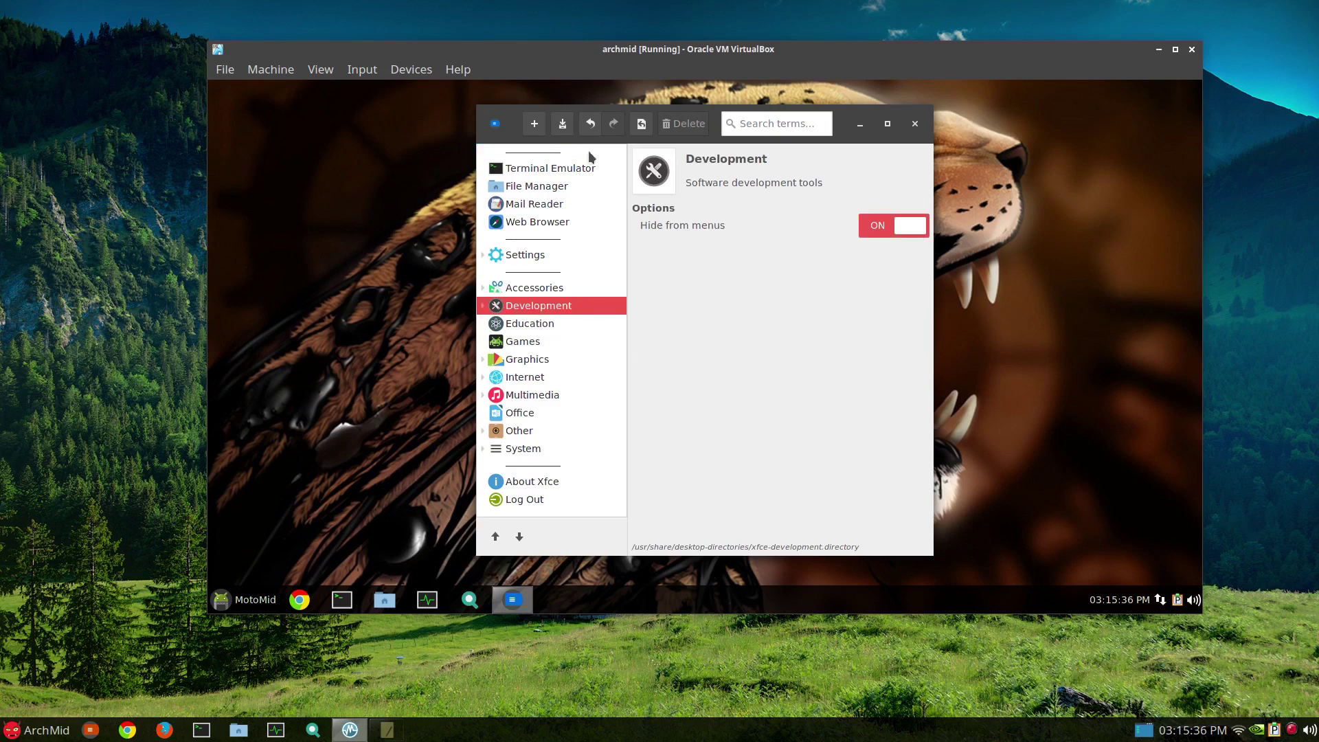
click(564, 126)
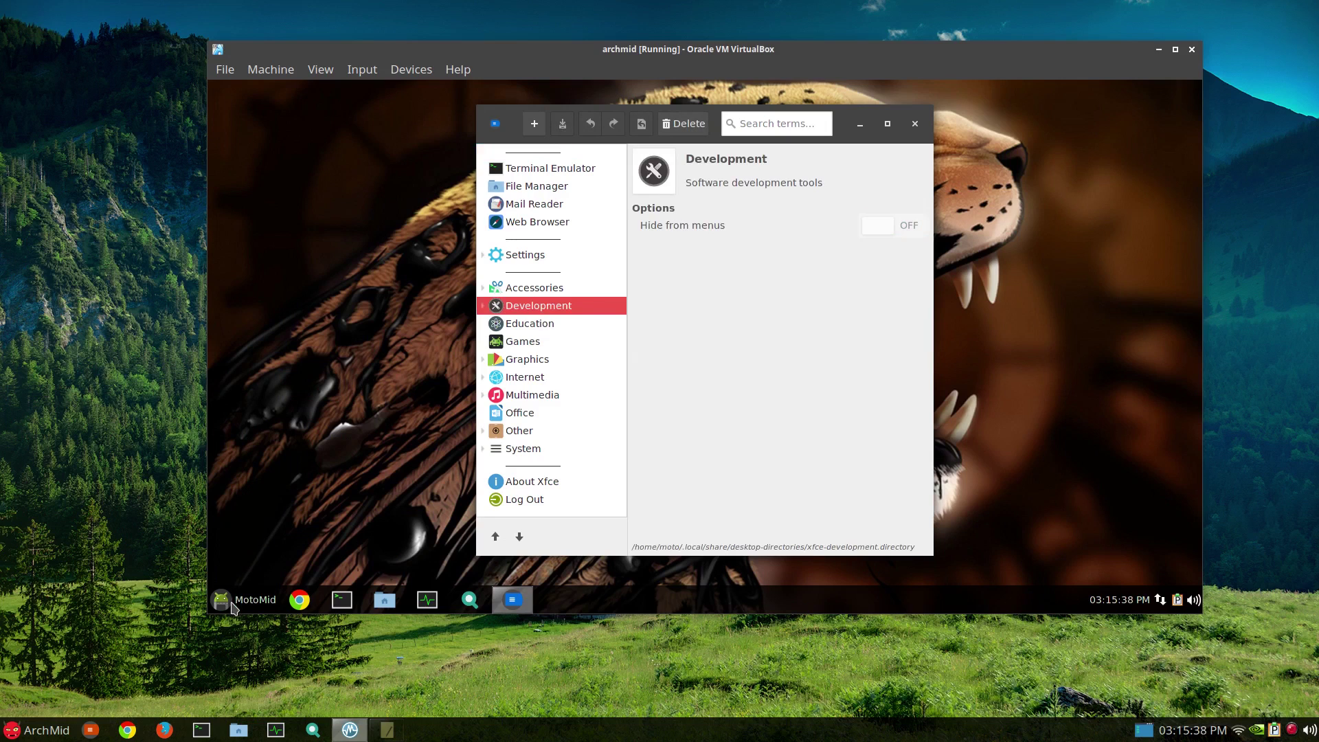
- Check the category list and the Internet entries in the applications menu, then close Menu Editor
click(235, 601)
click(252, 400)
click(254, 377)
click(256, 423)
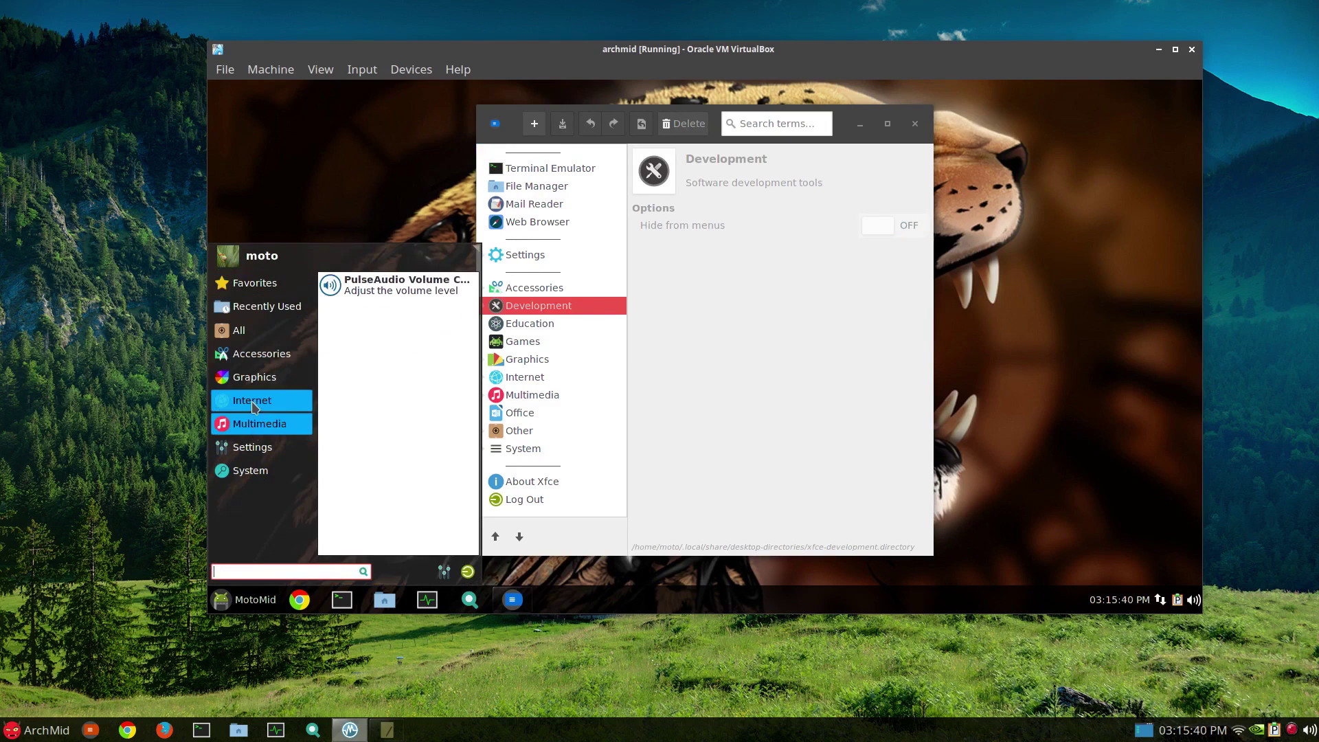
click(254, 400)
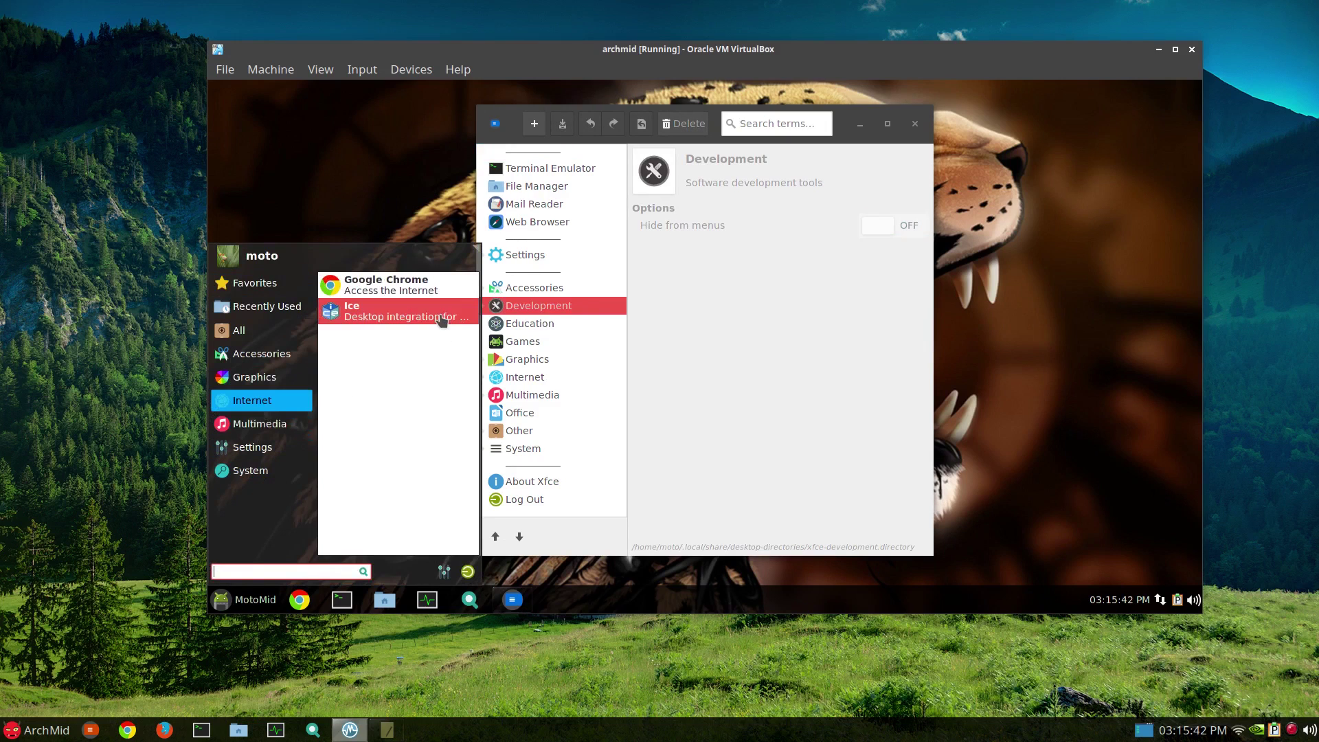
click(835, 286)
click(915, 124)
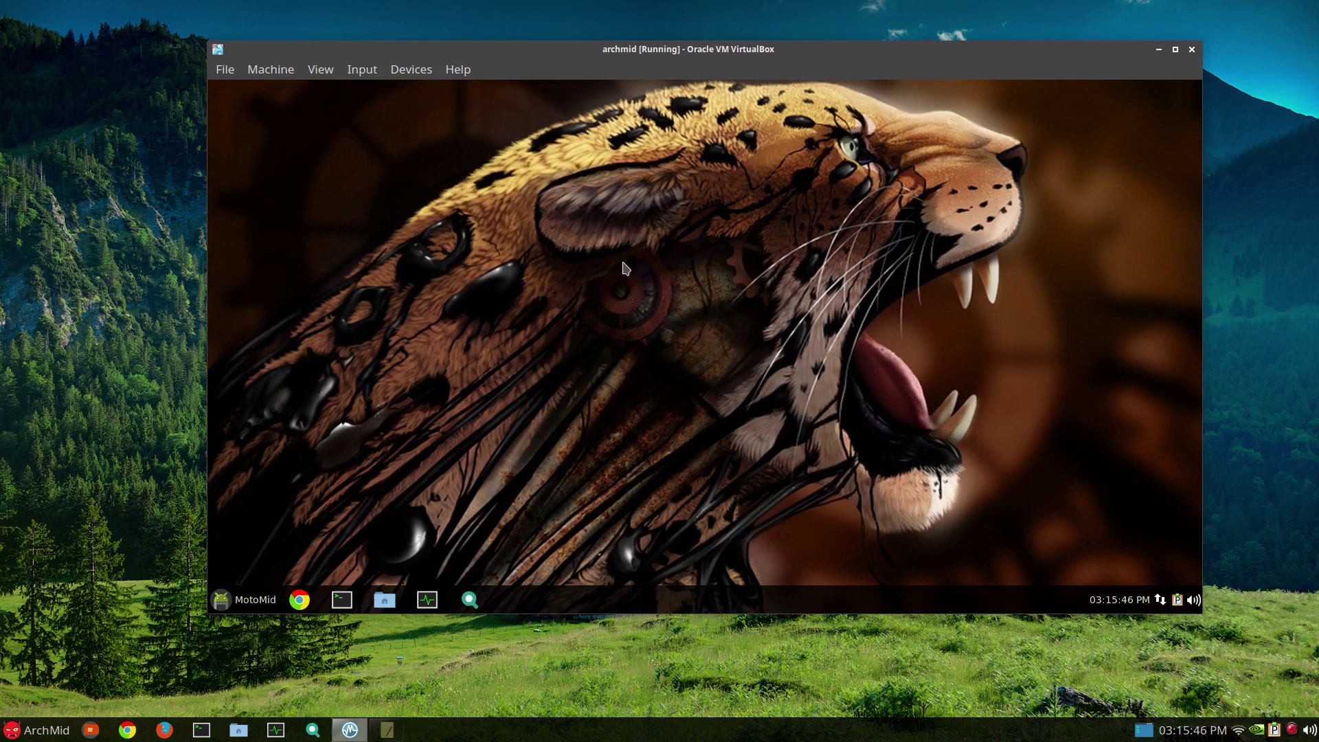
- Switch to the Web App Launcher notes on the host and copy the folder name Web_Apps from the instructions
click(386, 600)
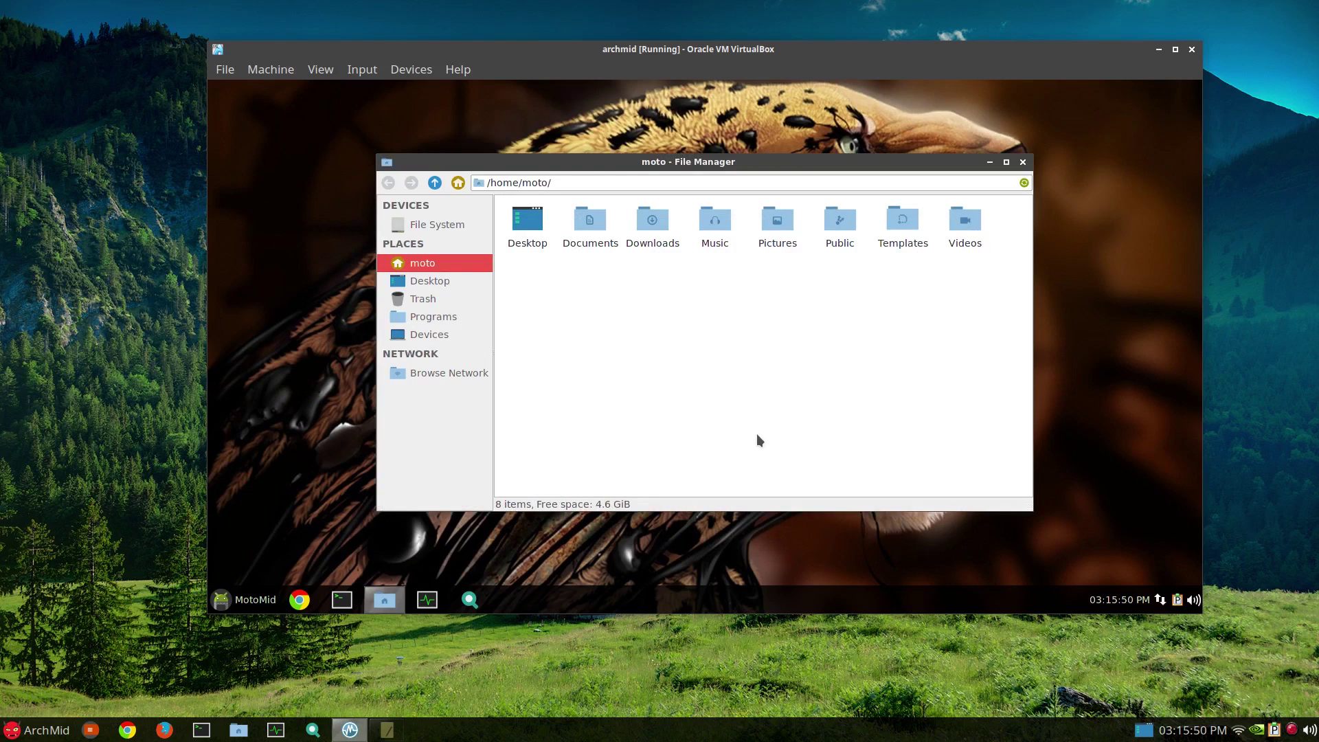
key(ctrl+w)
click(387, 729)
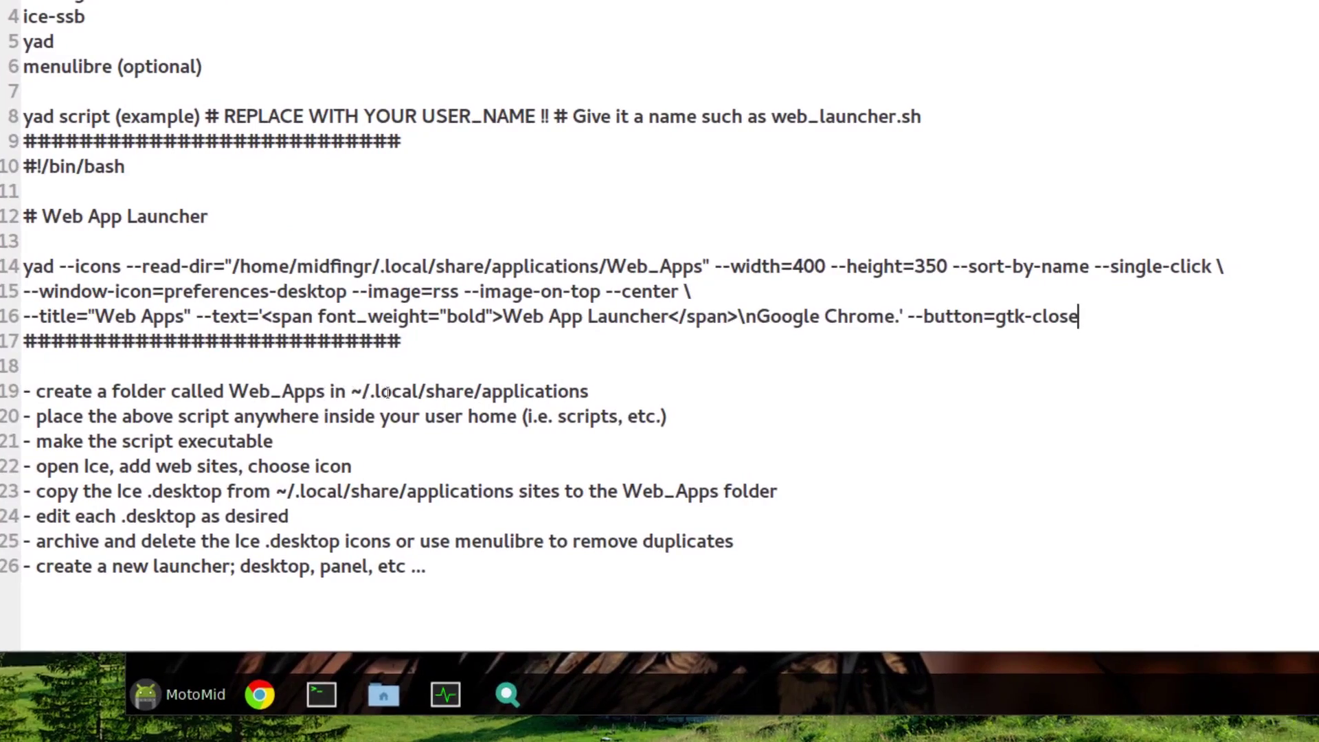
drag(277, 390, 371, 390)
right_click(347, 392)
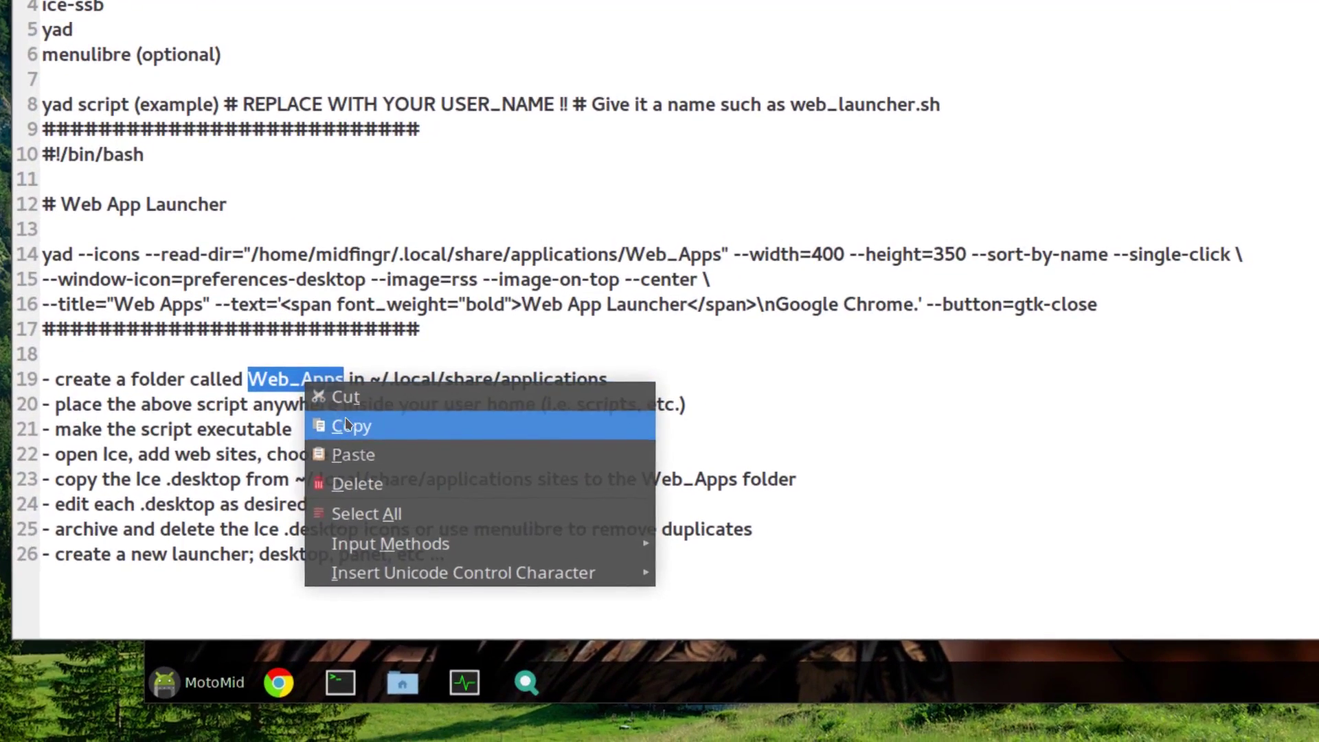
click(343, 425)
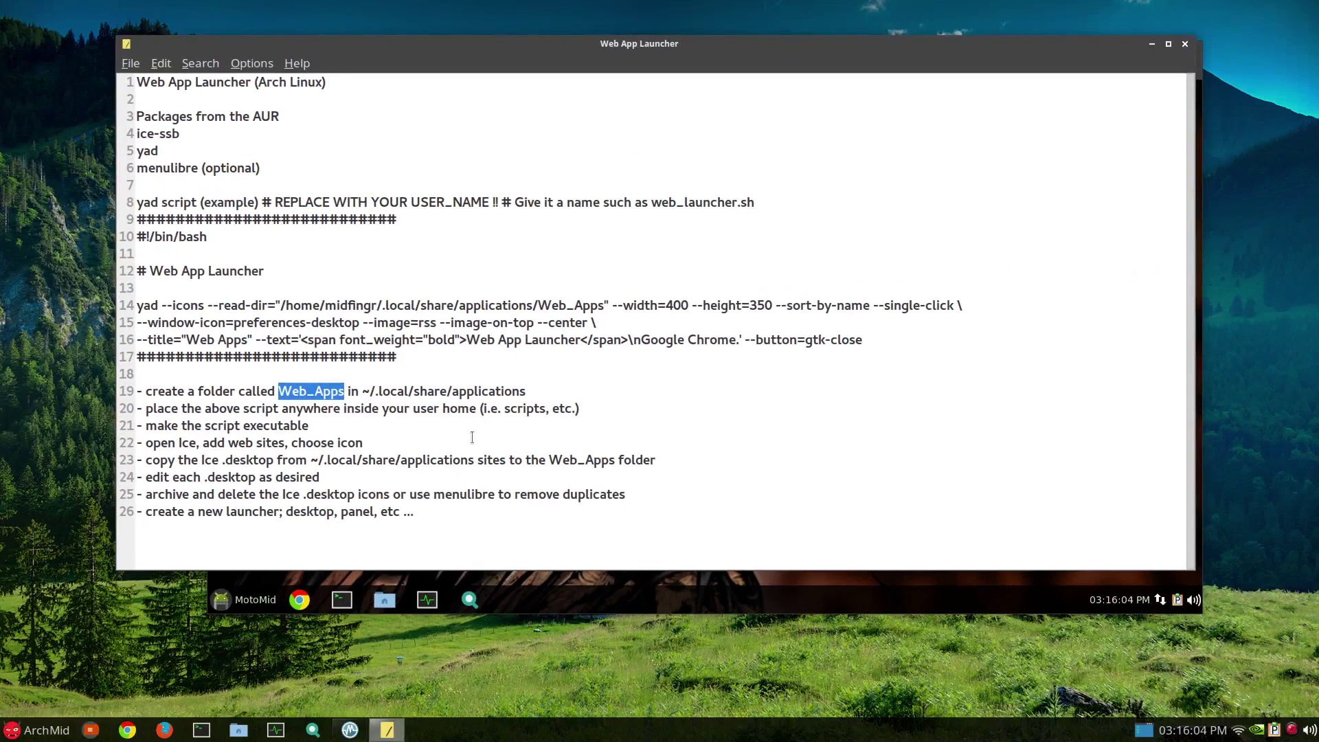
- Switch back to the virtual machine and open the .local/share/applications folder in the file manager
click(546, 582)
click(384, 599)
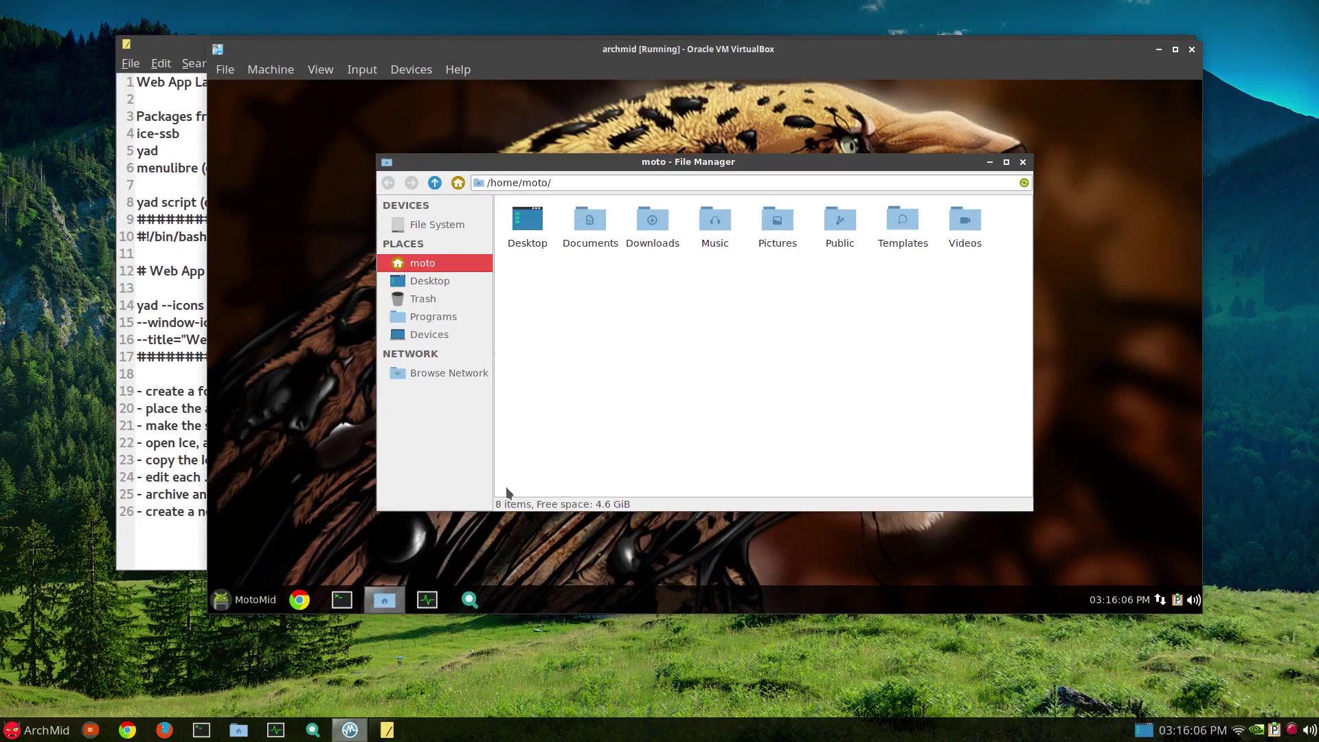
click(586, 182)
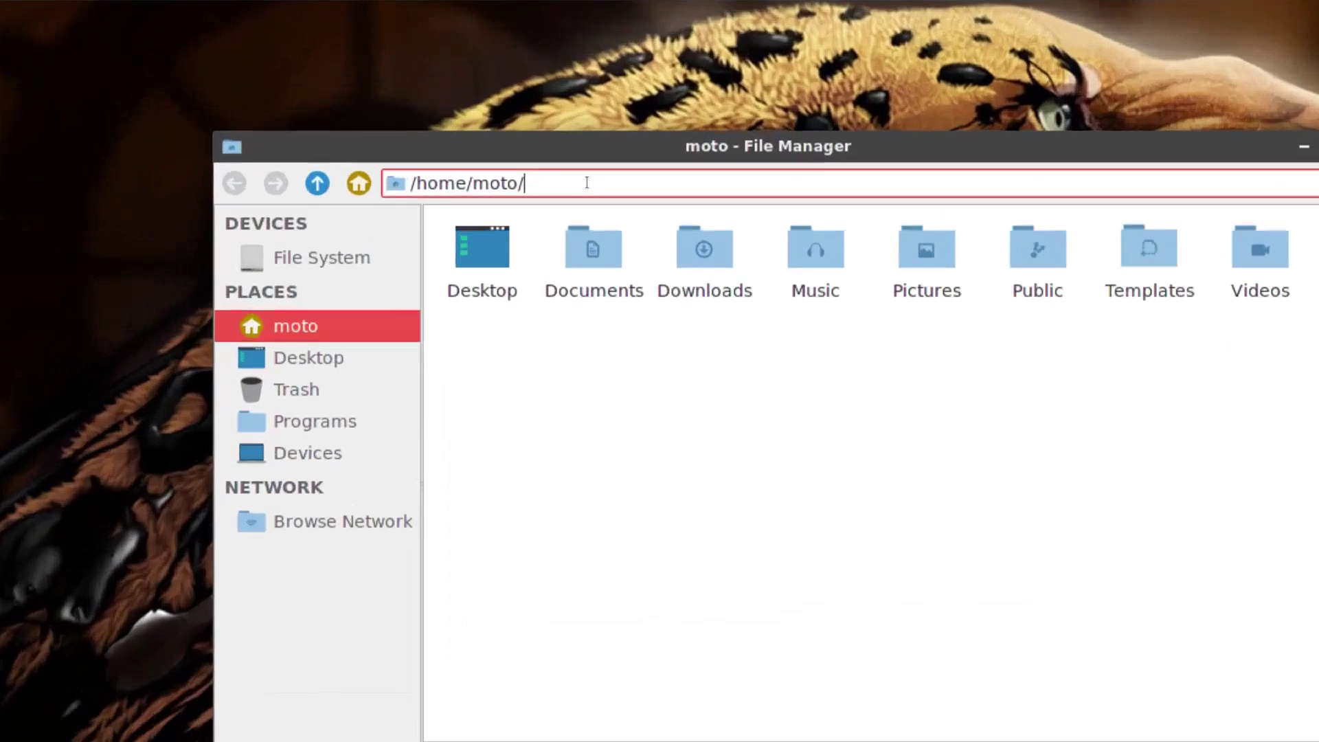
text(.local/)
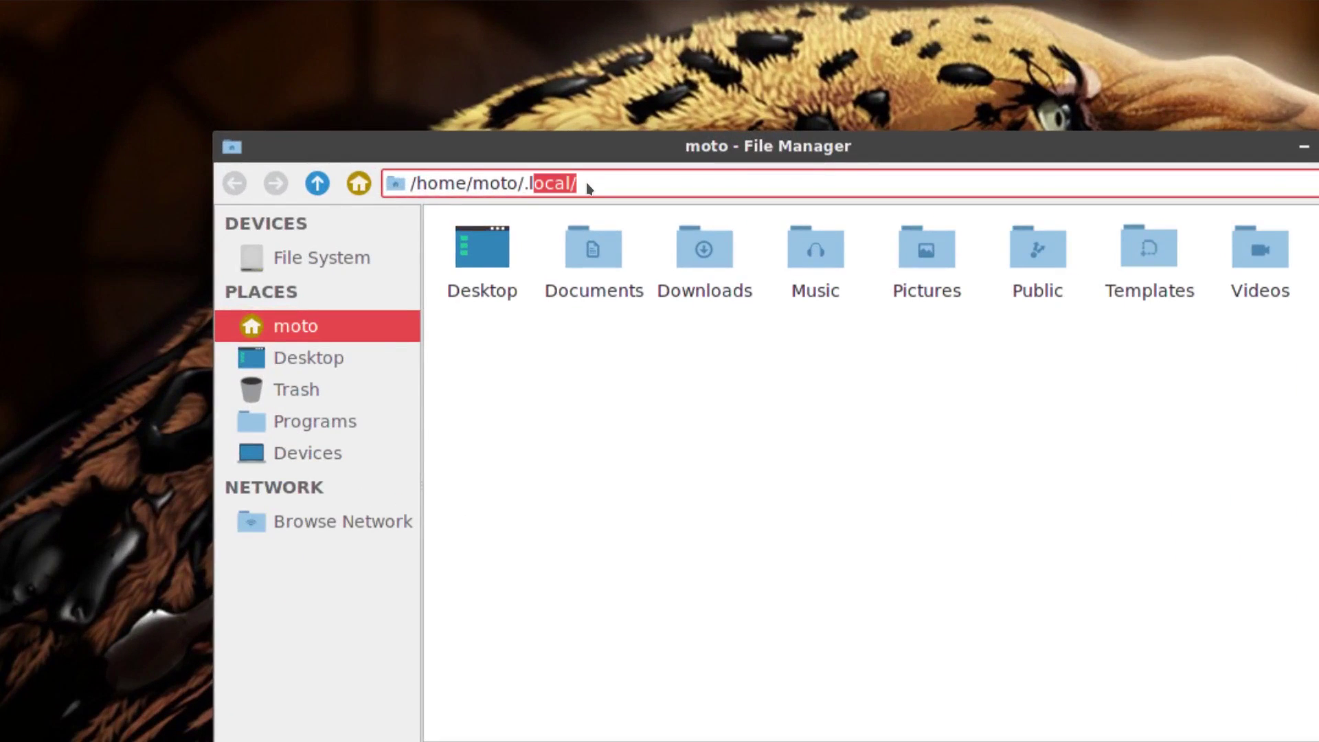
key(Return)
key(Down)
key(Return)
key(Down)
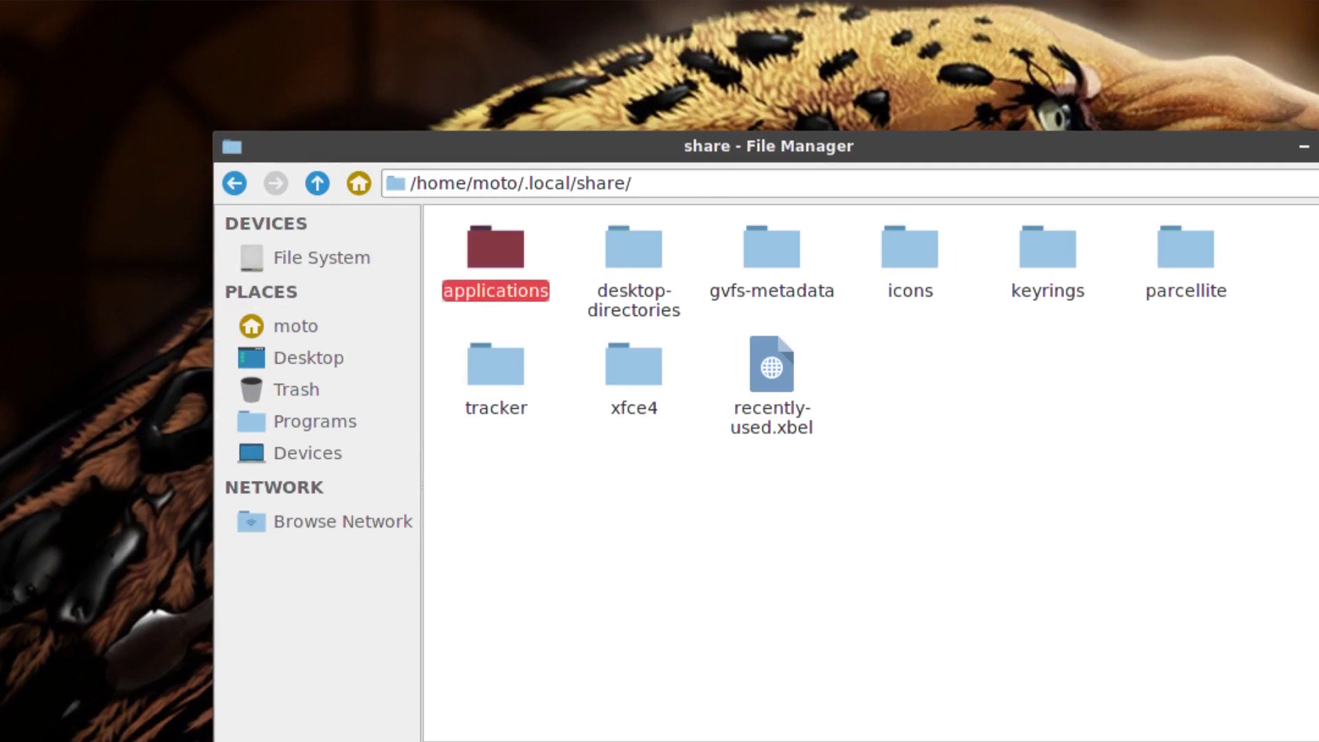
key(Return)
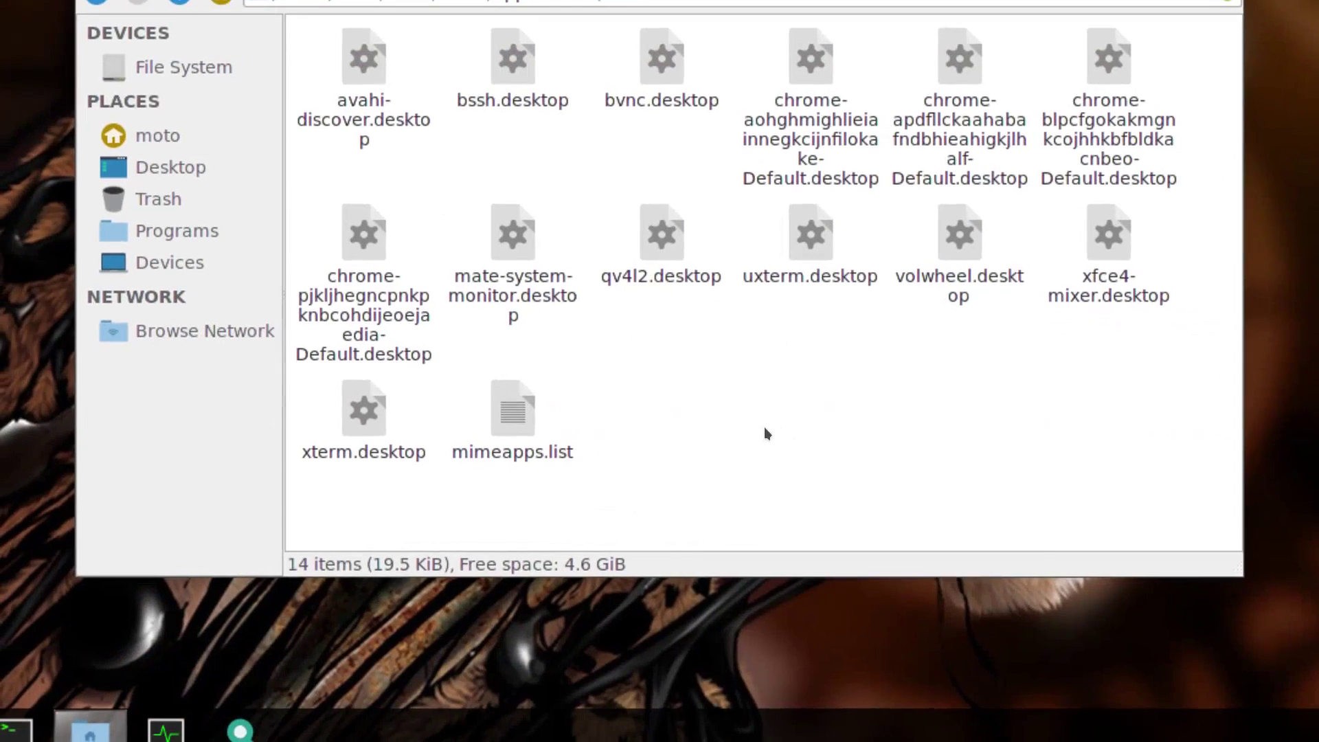
- Create a folder named Web_Apps inside the applications folder and deselect it
right_click(765, 433)
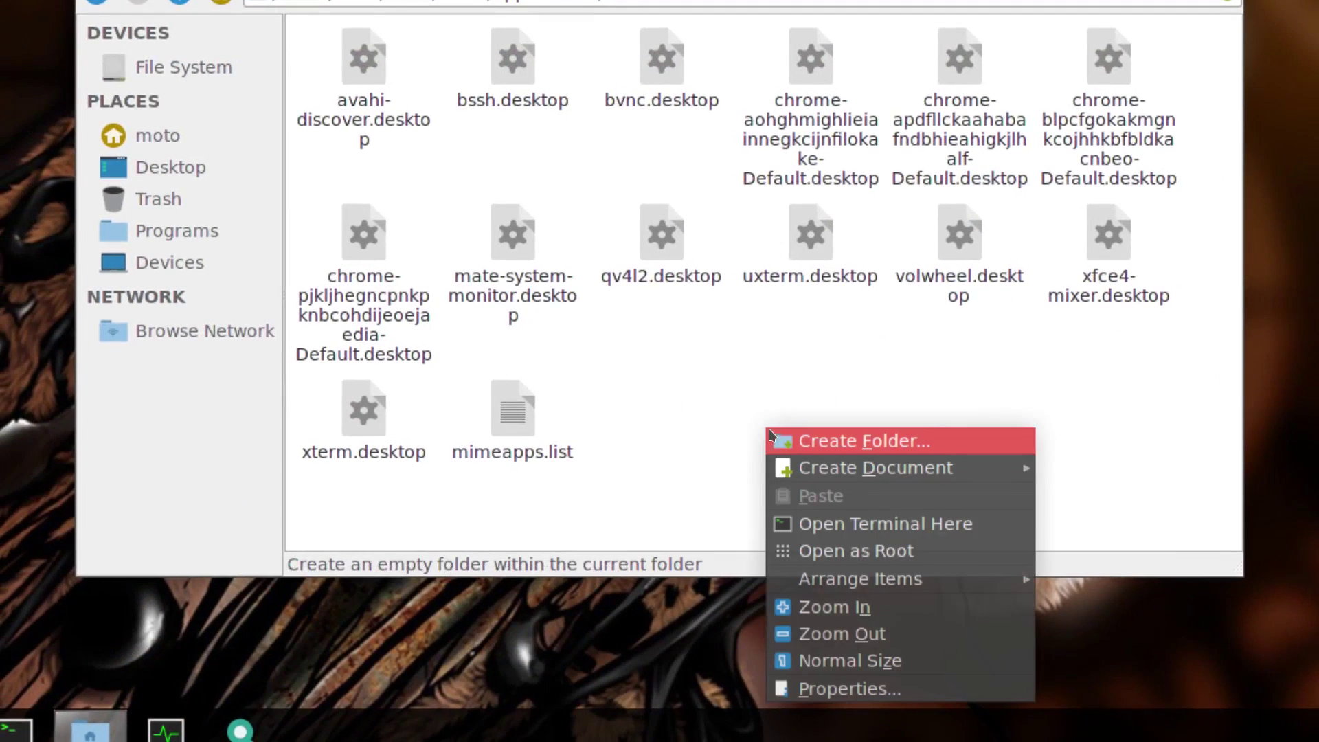
click(796, 437)
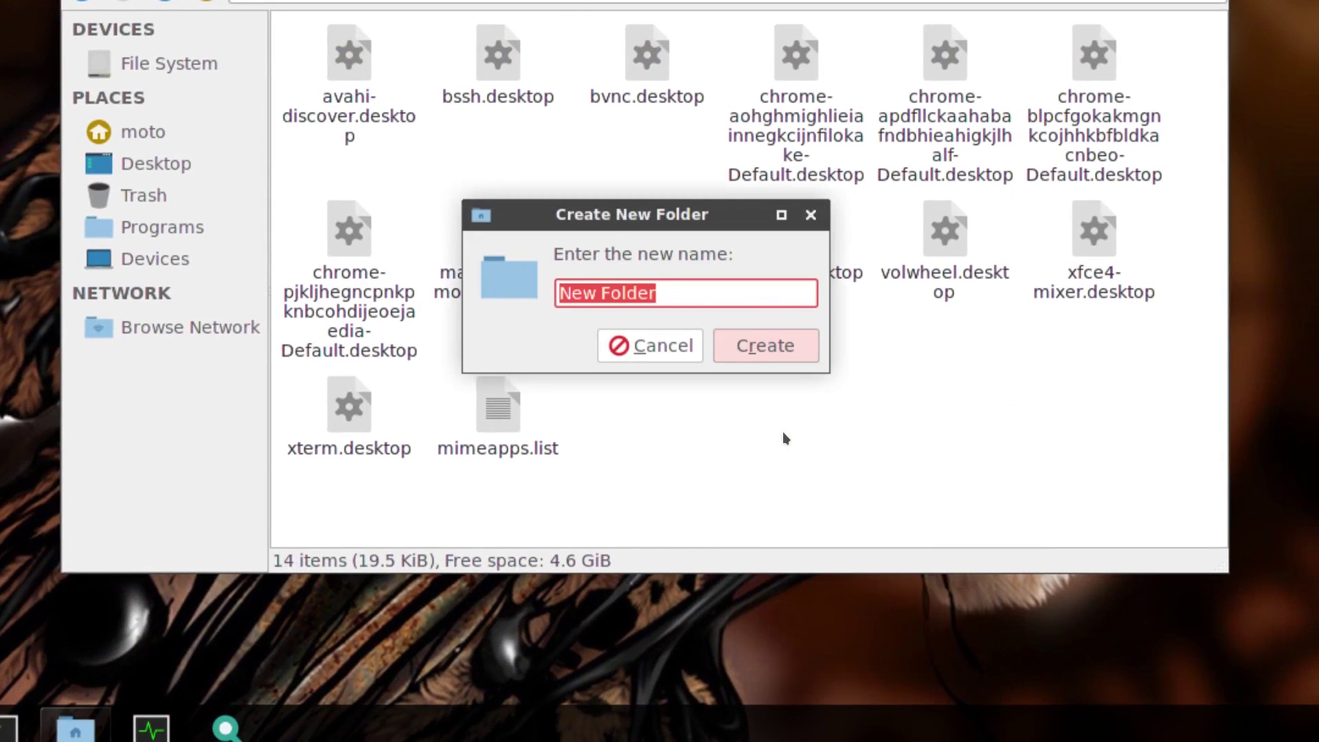
text(Web_Apps)
click(765, 347)
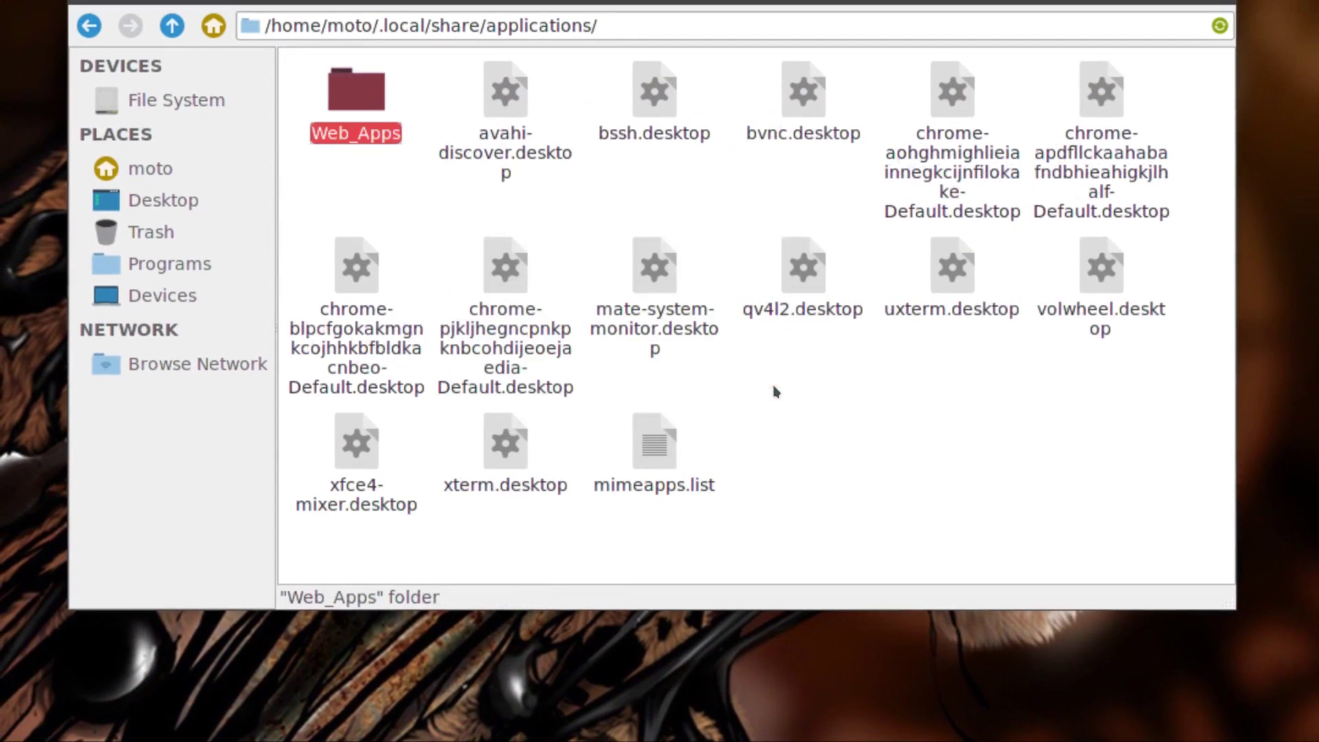
click(771, 389)
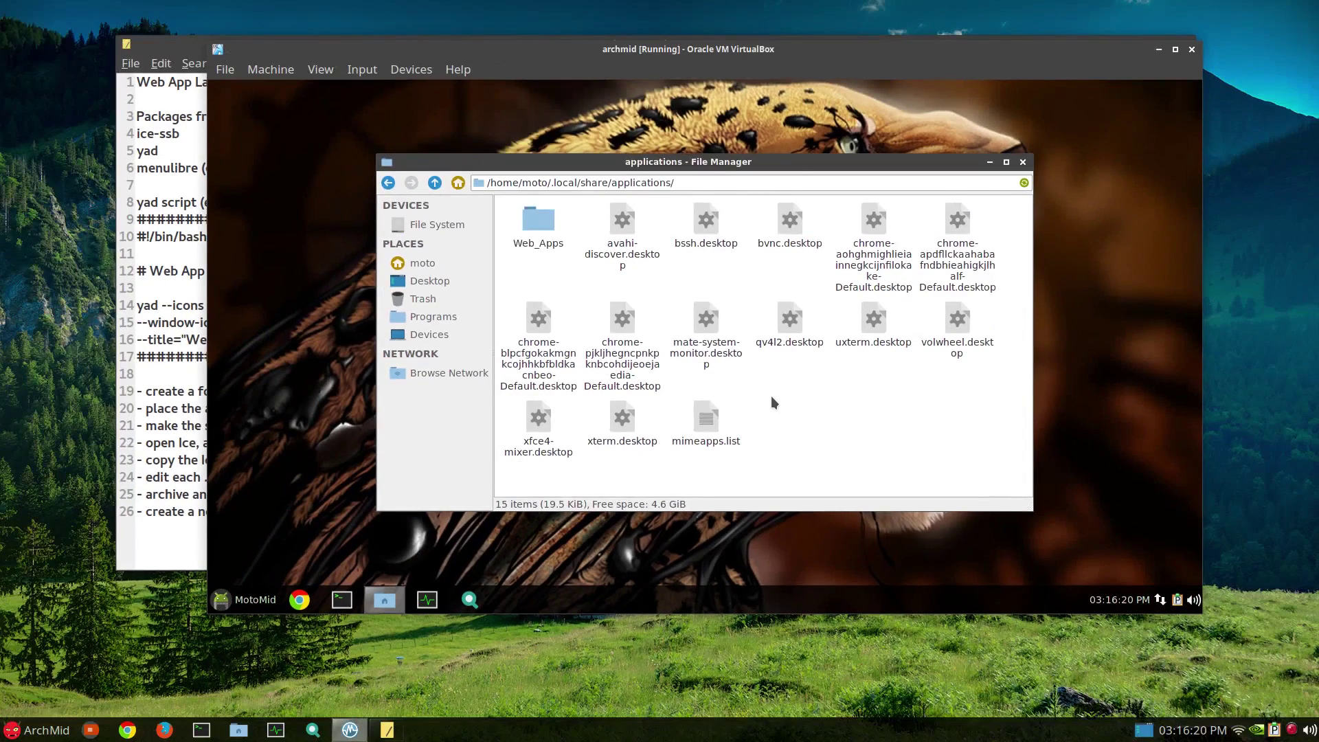
- Go to the home folder and create an empty file there, keeping the default name New Empty File
key(alt+Left)
click(577, 331)
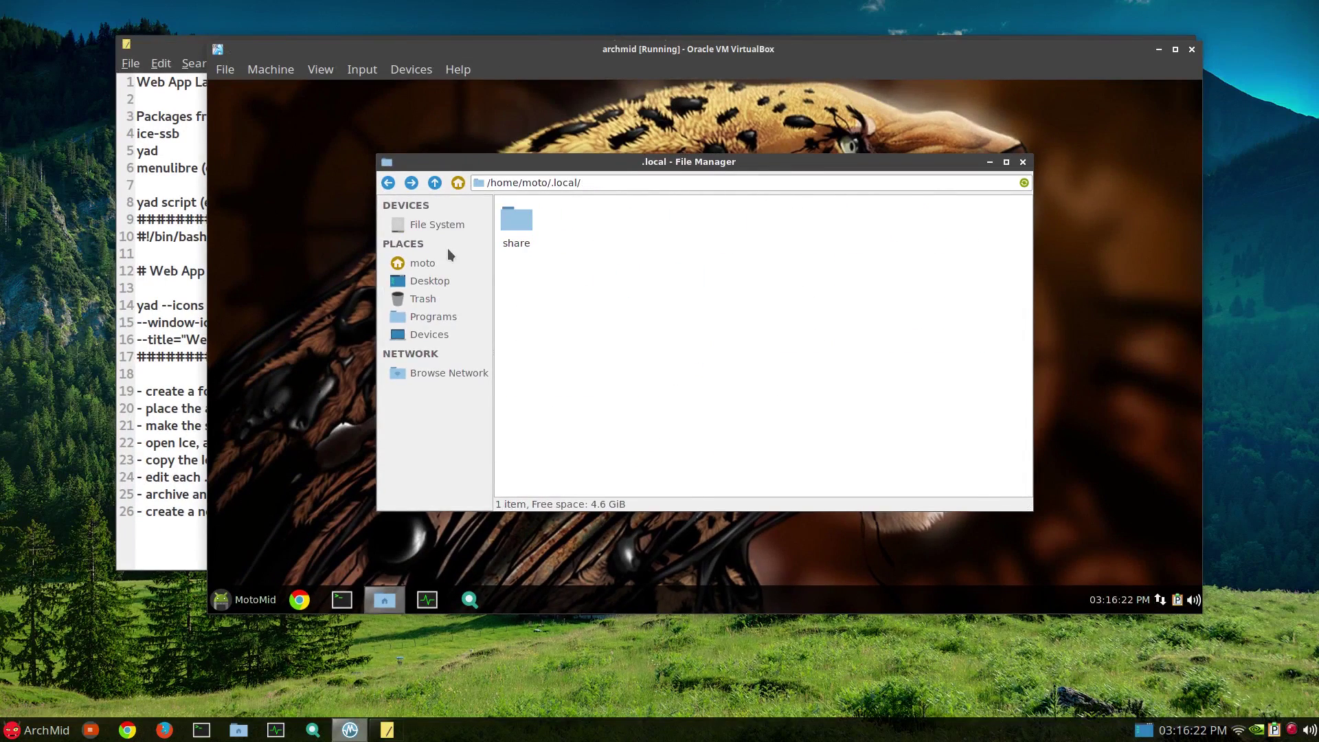
click(423, 263)
right_click(666, 345)
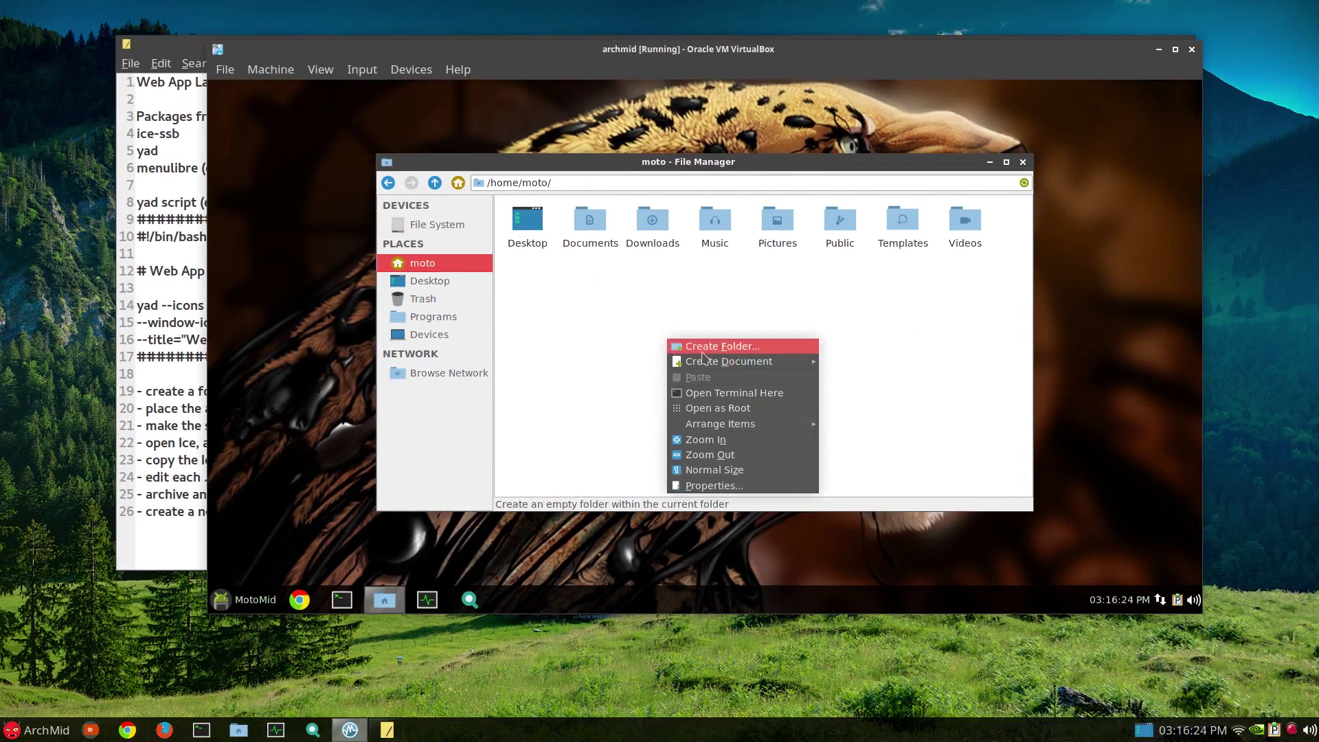
mouse_move(756, 362)
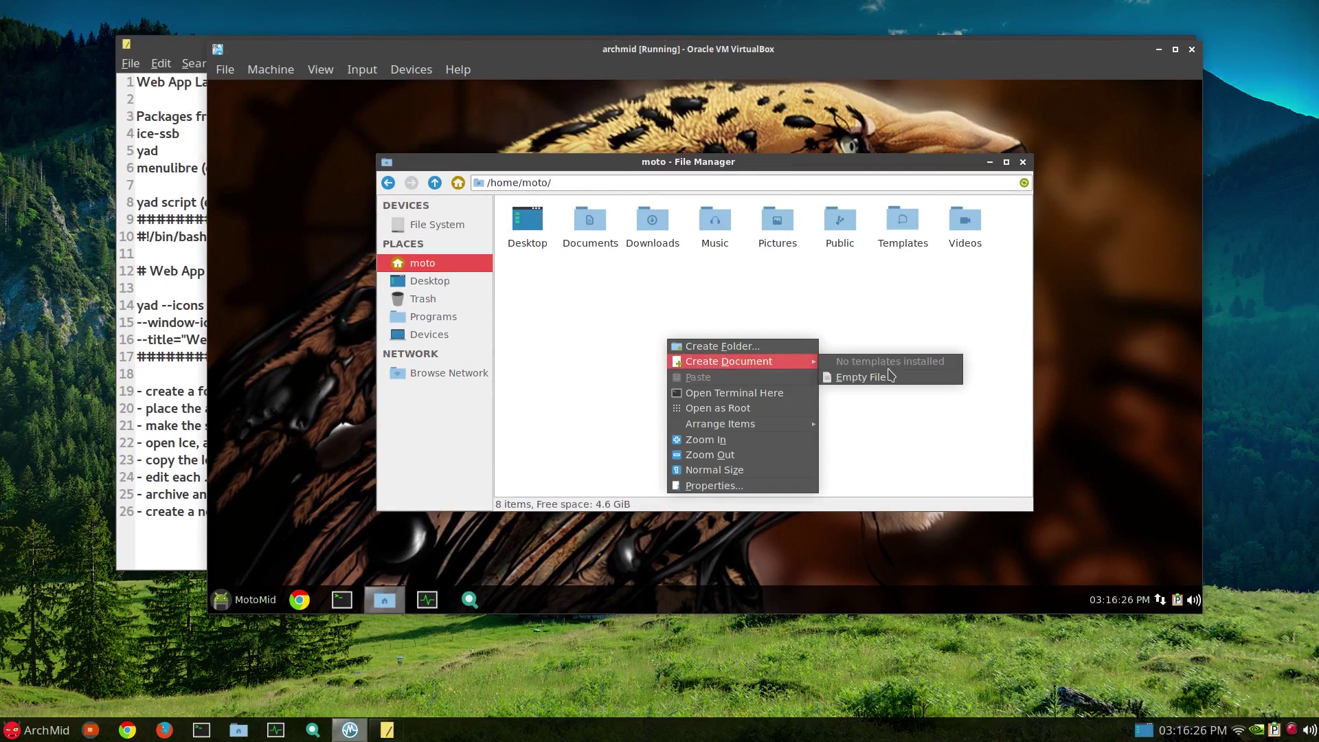
click(892, 376)
click(773, 378)
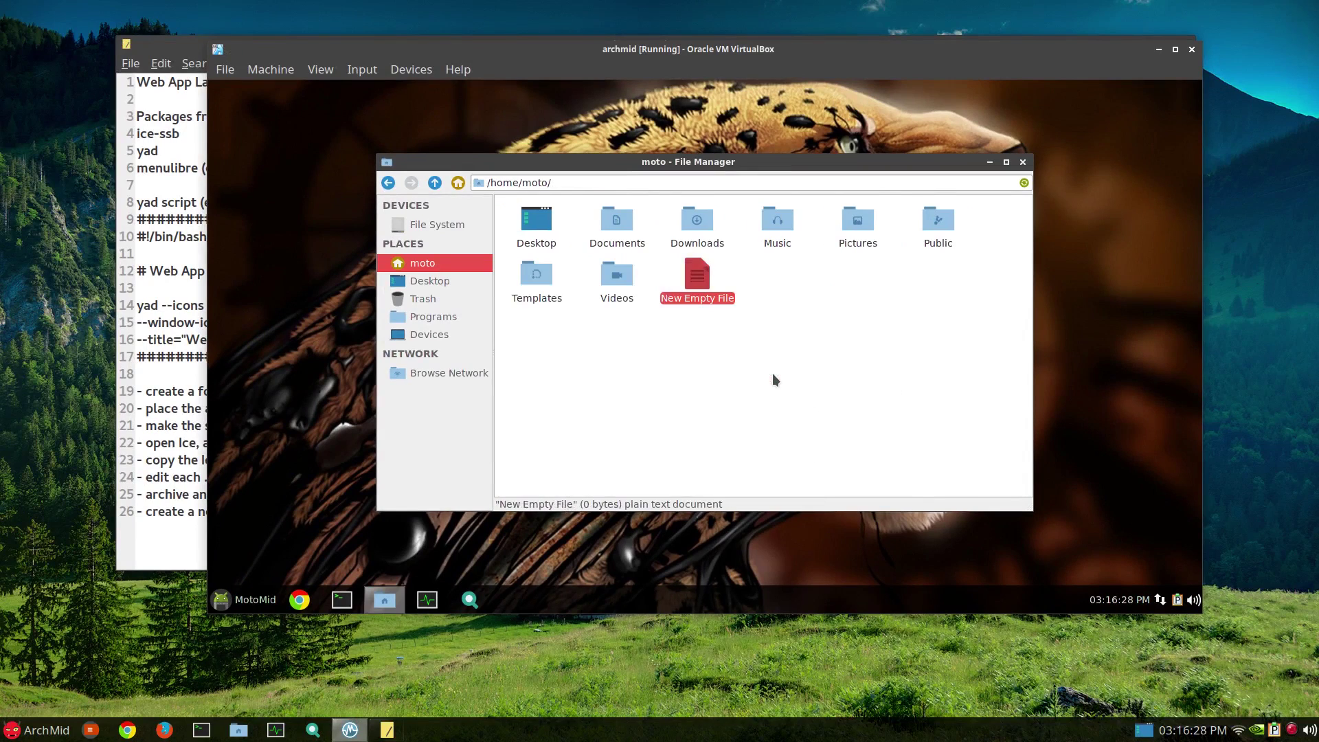
- Switch to the Web App Launcher notes on the host and copy the yad script from #!/bin/bash through --button=gtk-close
click(136, 254)
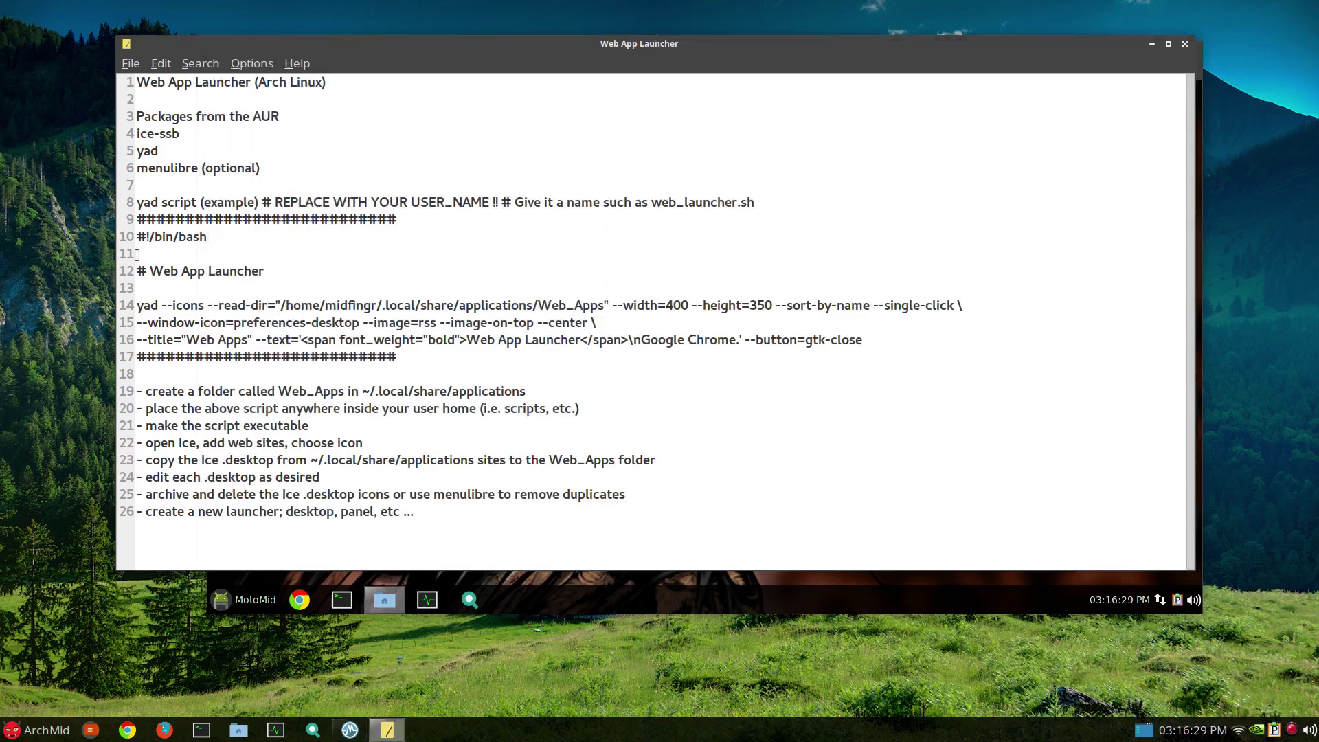
triple_click(198, 239)
drag(198, 239, 871, 332)
right_click(859, 339)
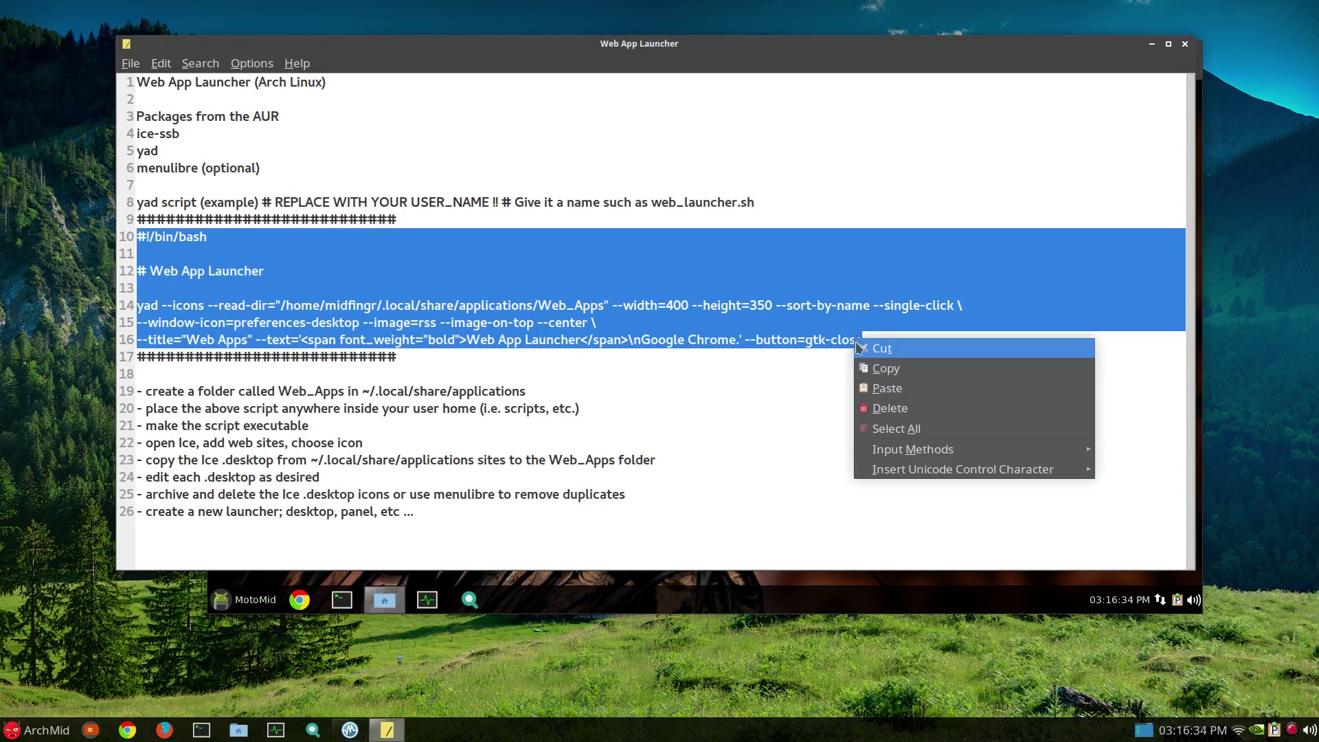
click(885, 367)
- Return to the virtual machine, open New Empty File in the text editor and paste the copied script
key(alt+Tab)
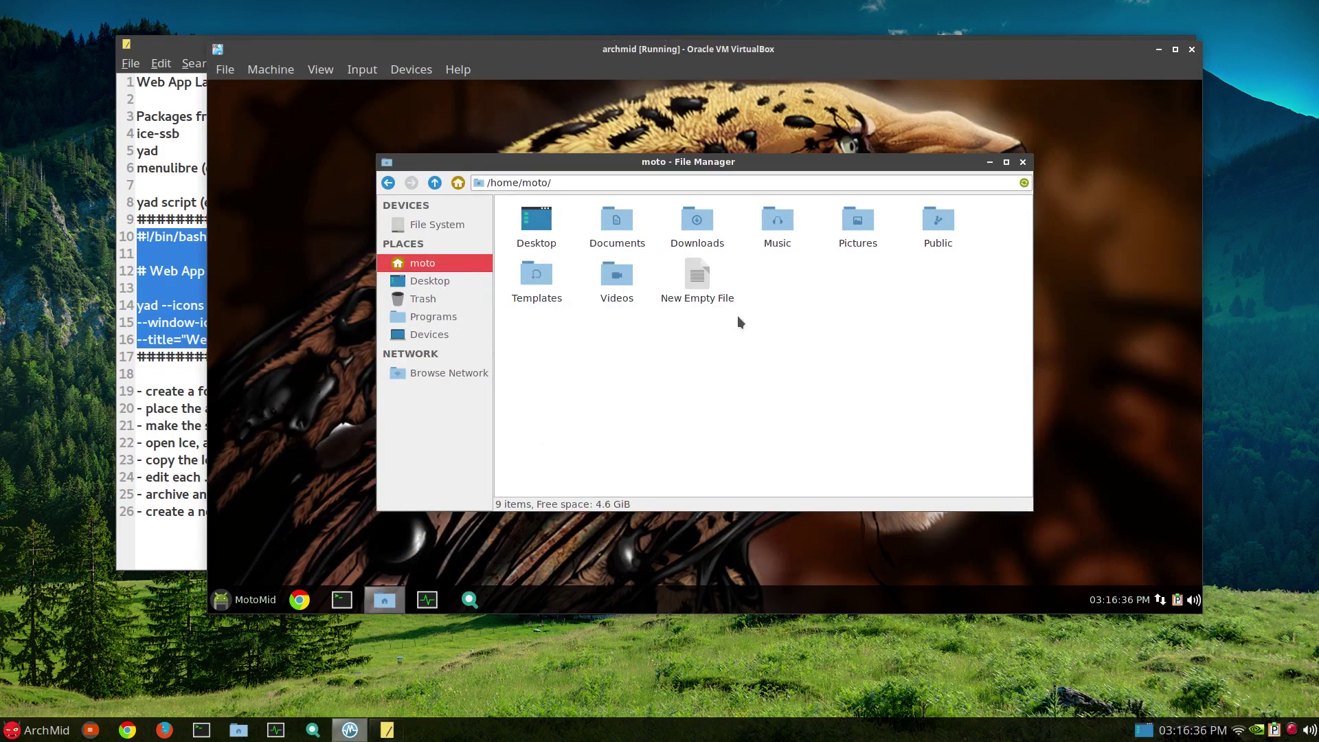
double_click(705, 296)
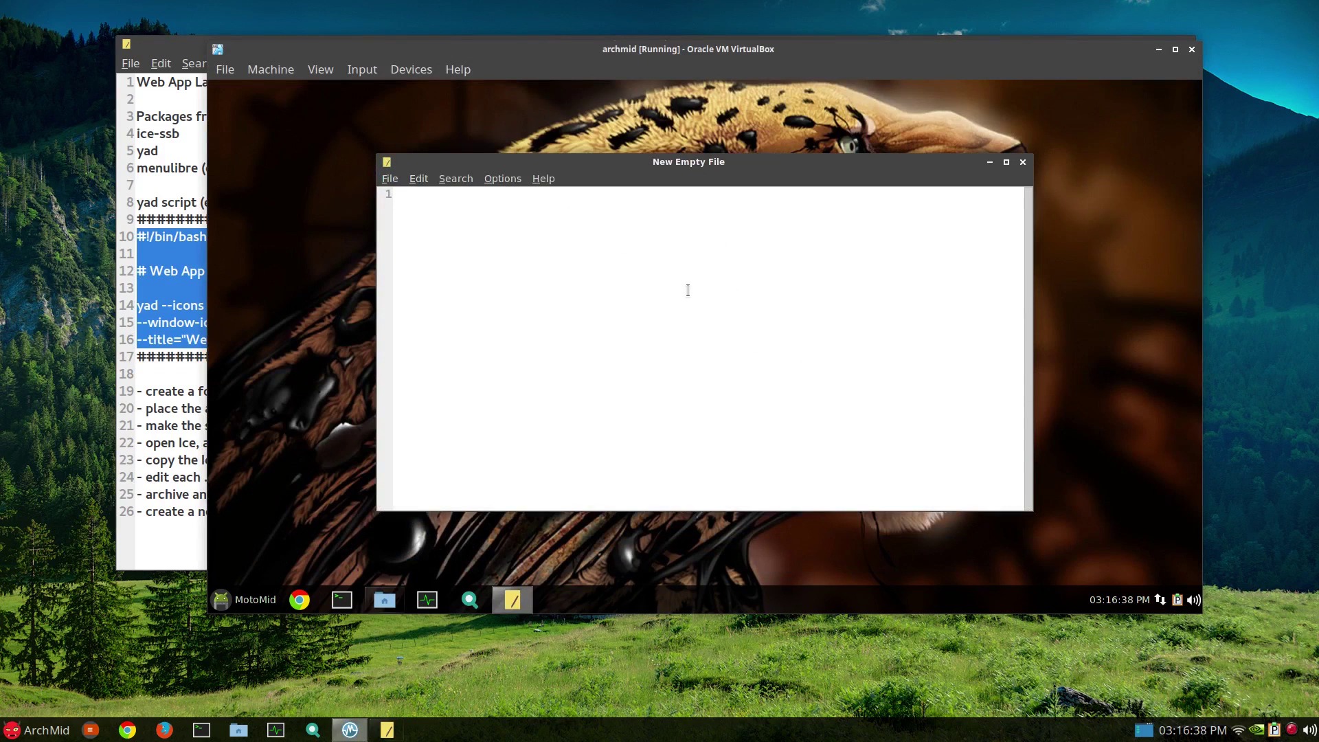
key(ctrl+v)
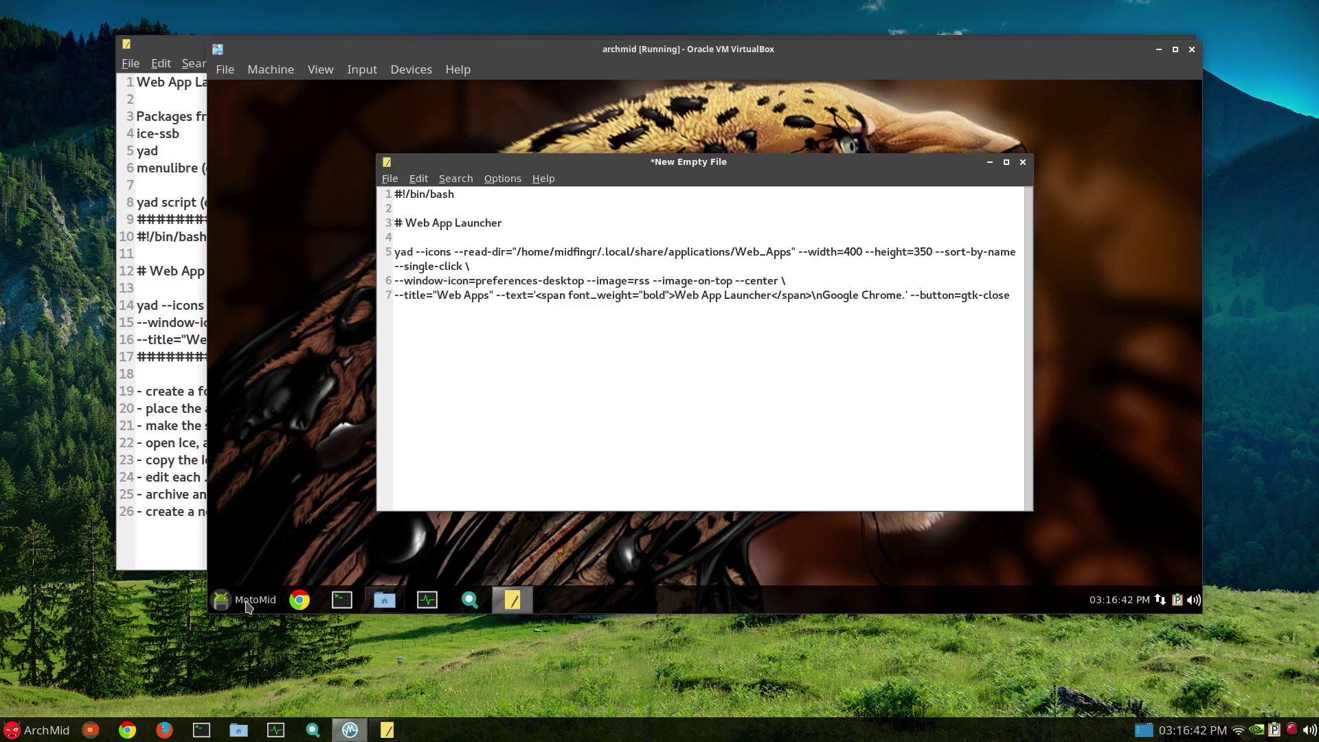
- Replace the user name in the script's --read-dir path with moto, then save and close the file
double_click(573, 252)
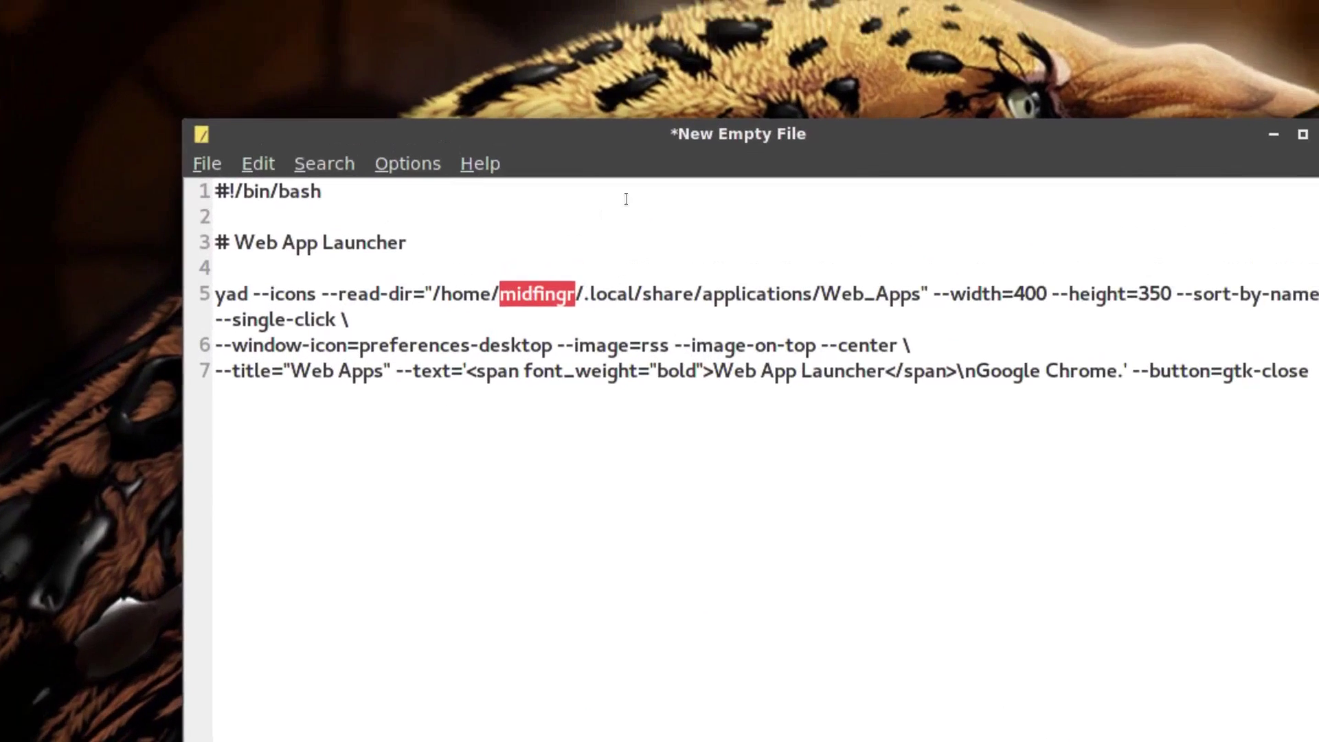
text(motp)
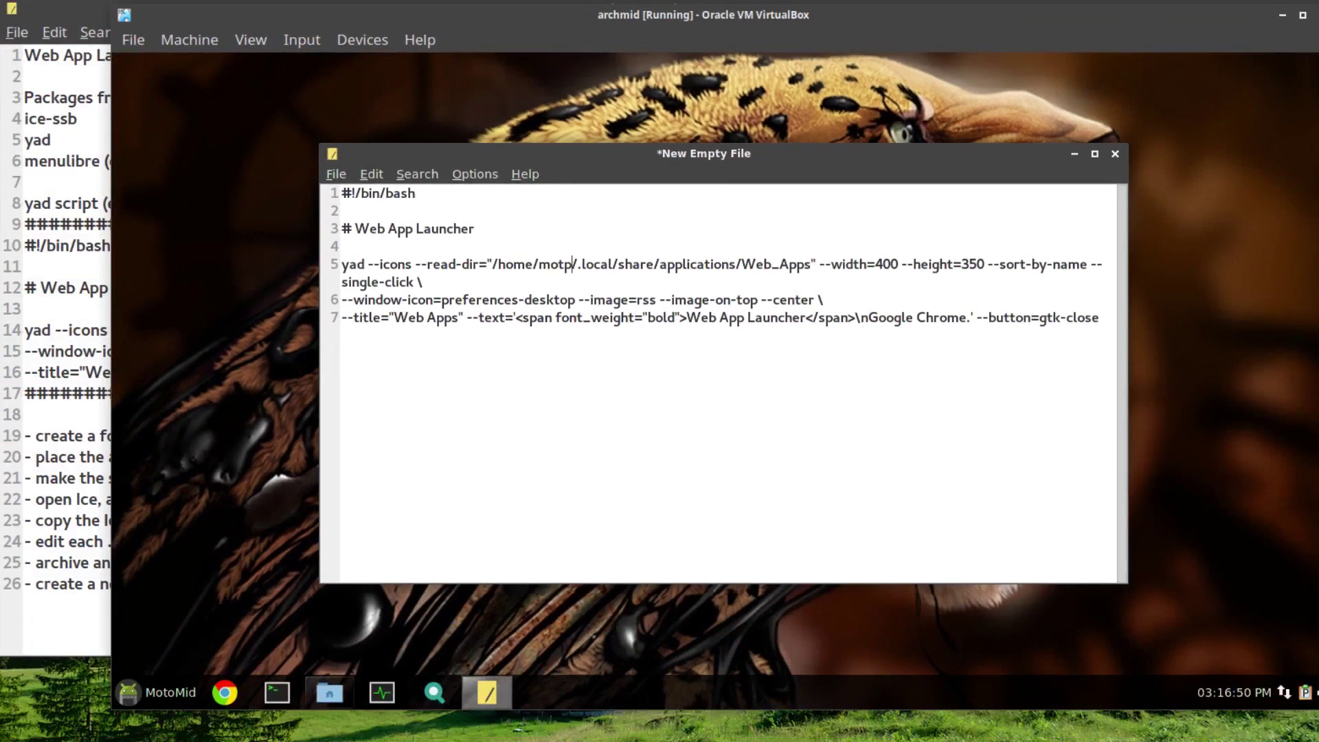
key(BackSpace)
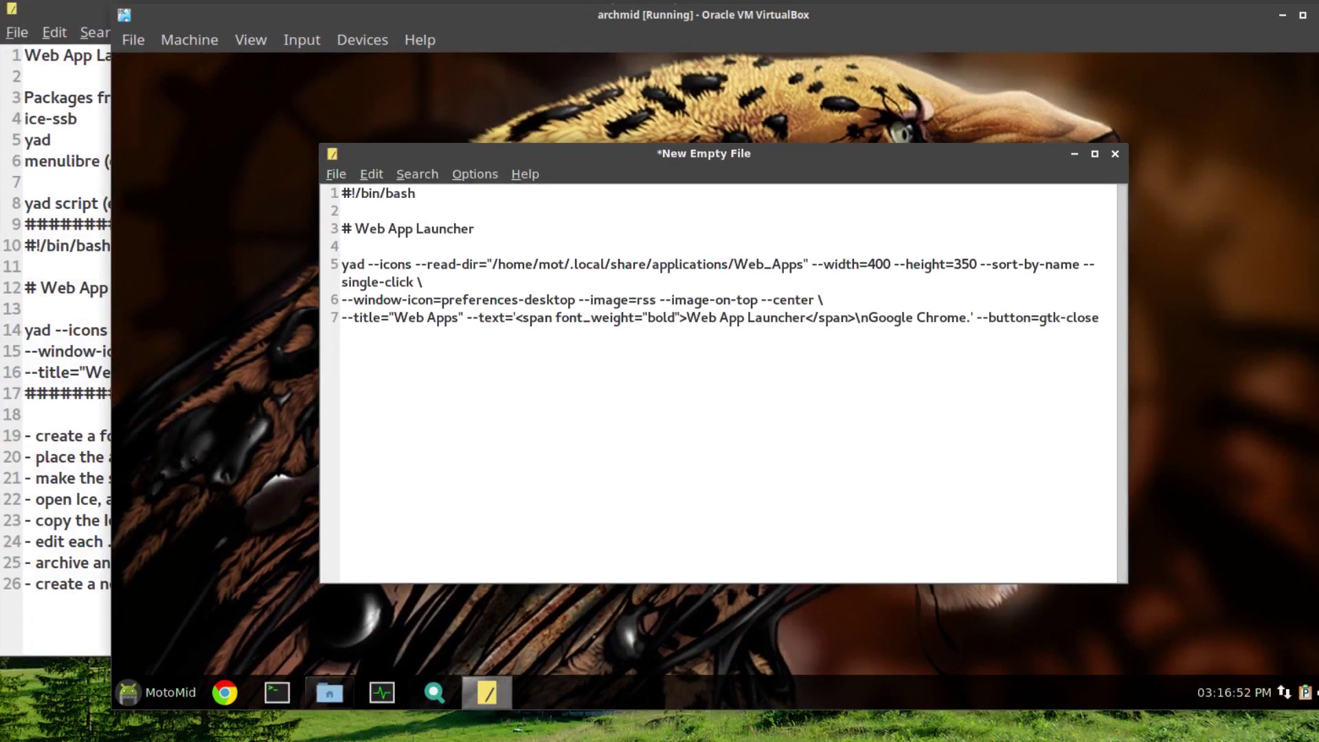
text(o)
key(ctrl+s)
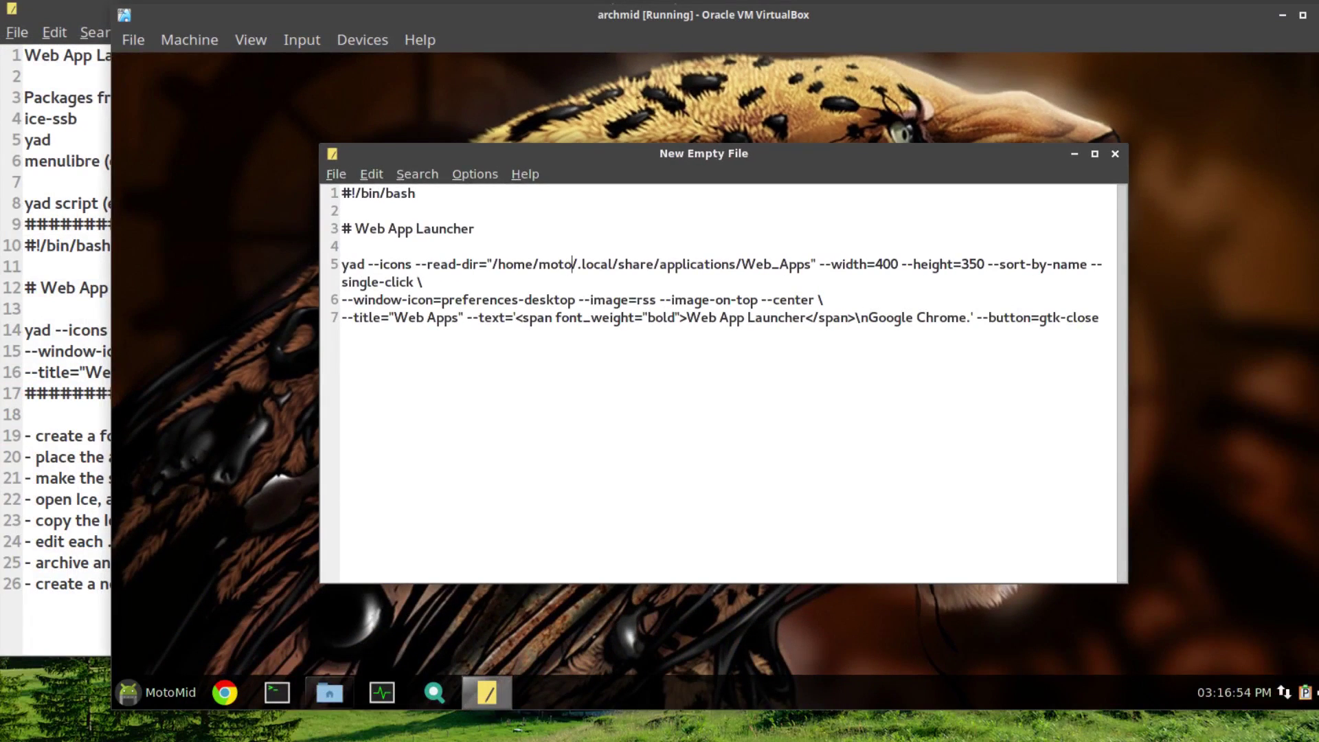
key(ctrl+q)
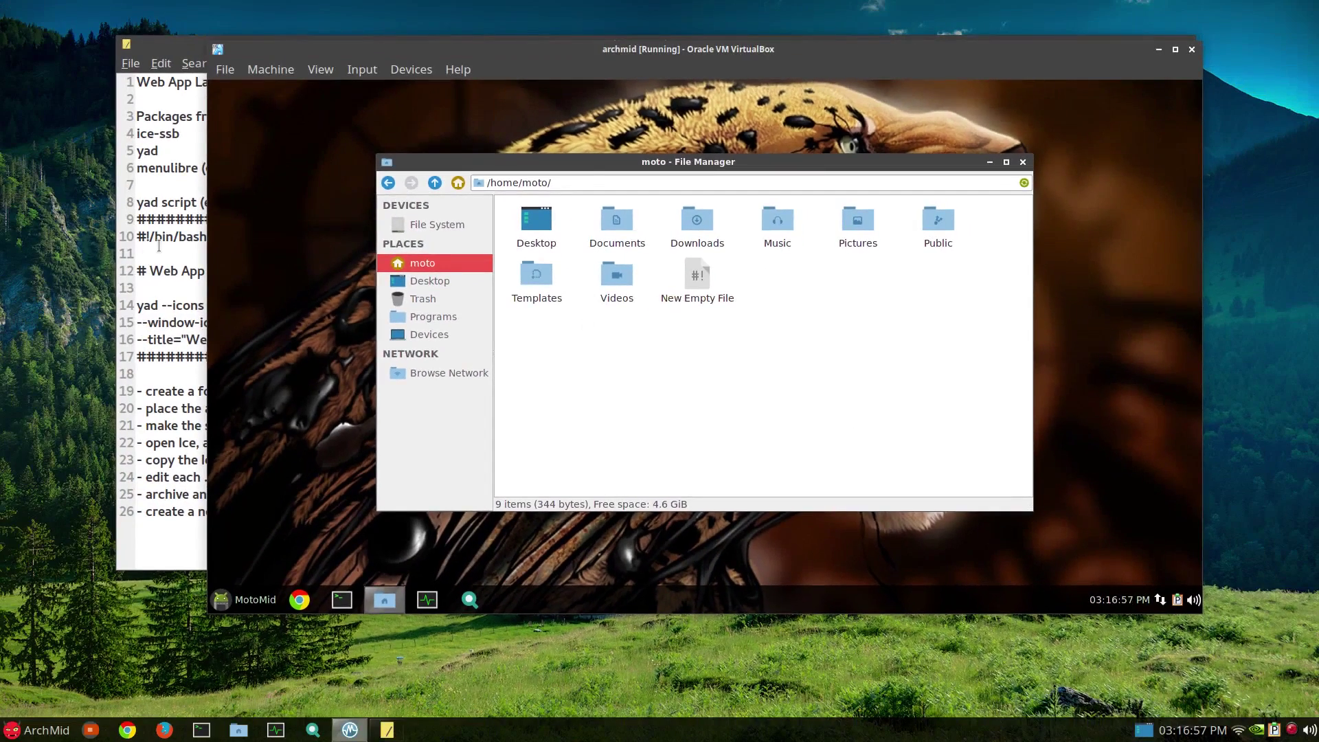
- Switch to the notes on the host and copy the suggested script name web_launcher.sh
click(159, 246)
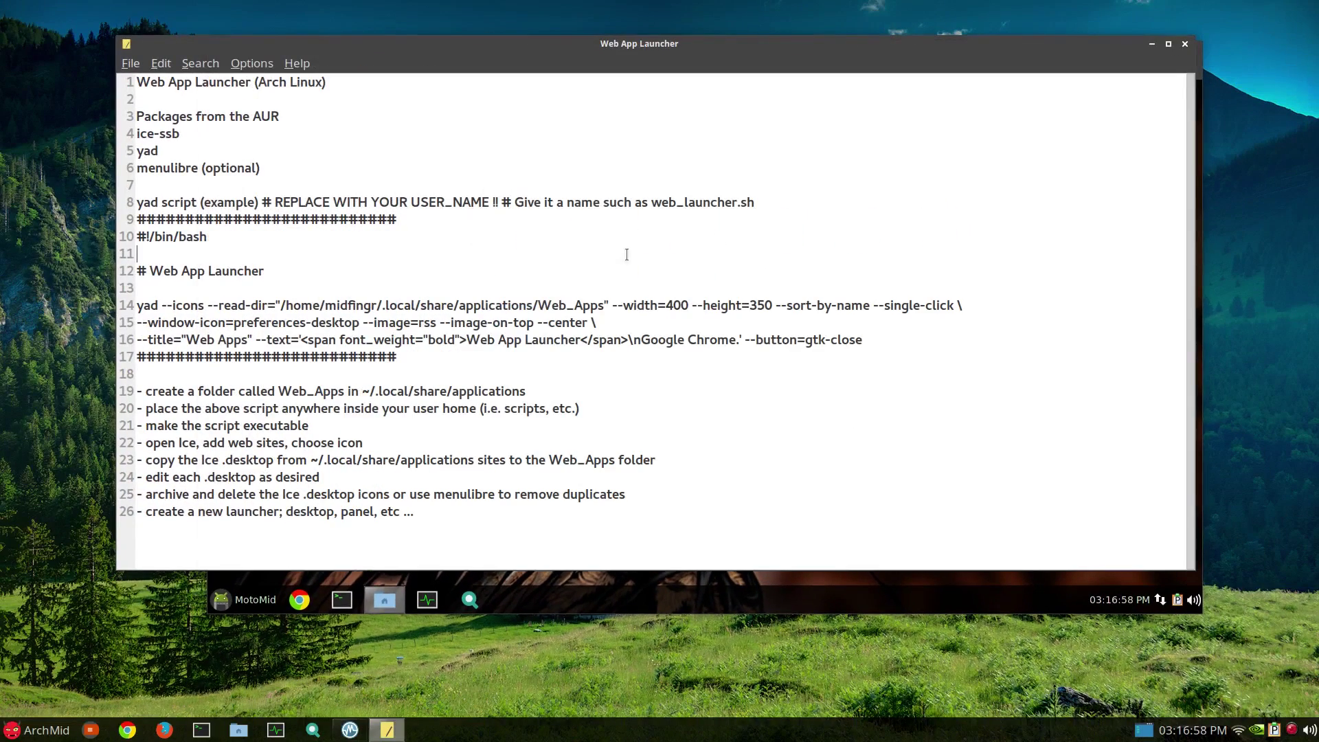
drag(652, 203, 754, 203)
right_click(746, 205)
click(775, 233)
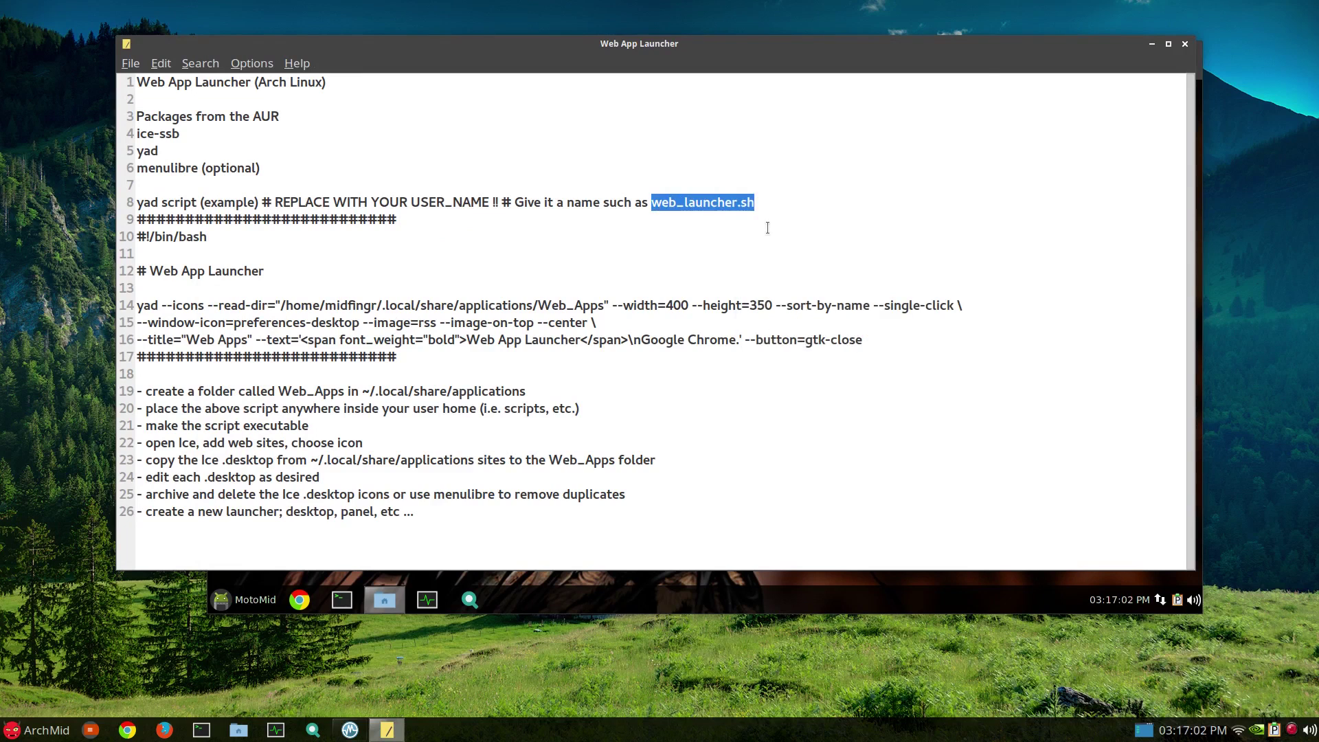
- Return to the virtual machine and rename New Empty File to web_launcher.sh
key(alt+Tab)
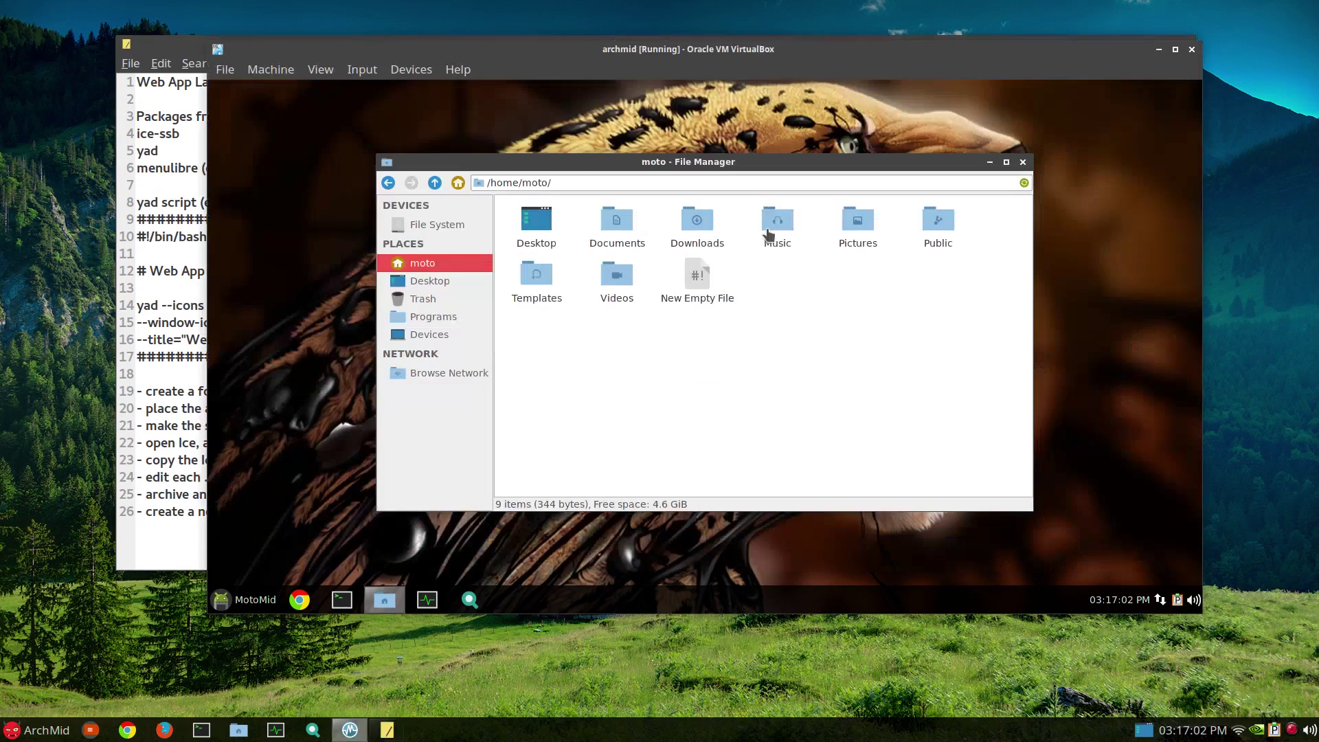
click(700, 292)
key(F2)
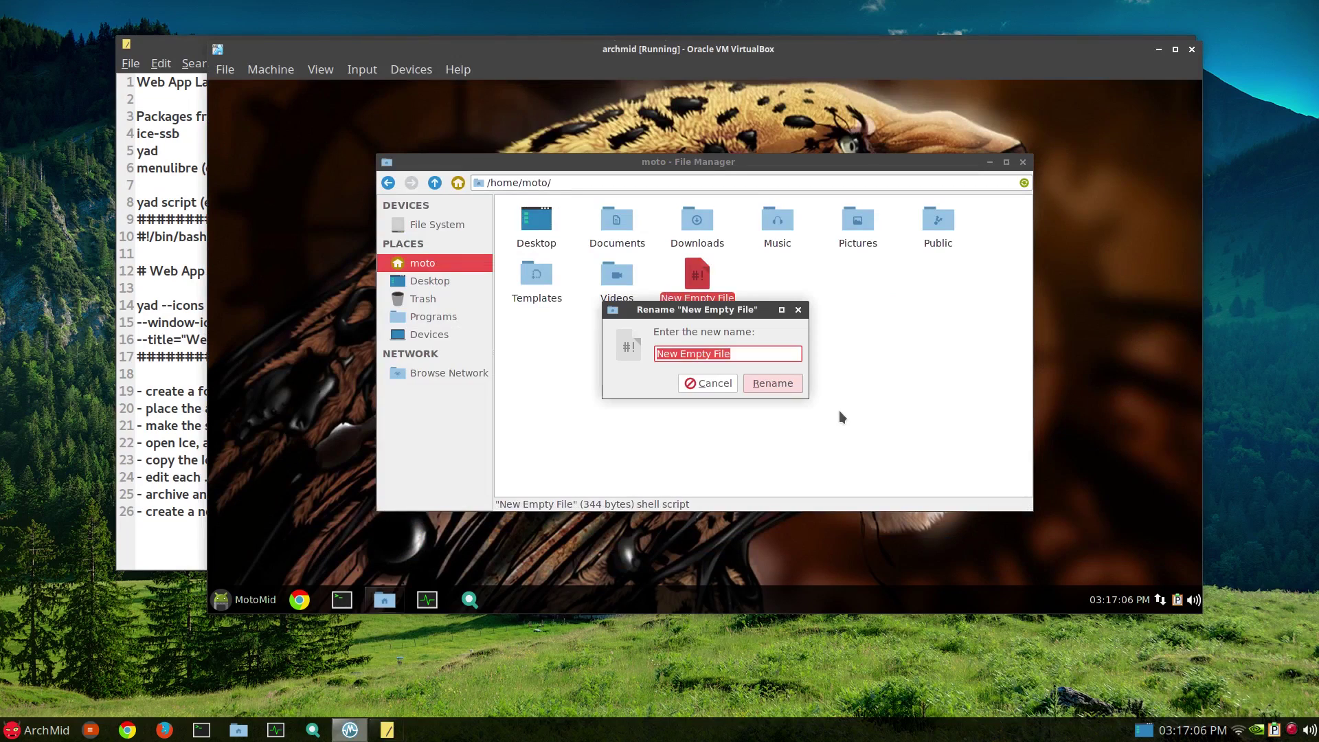
key(ctrl+v)
click(771, 383)
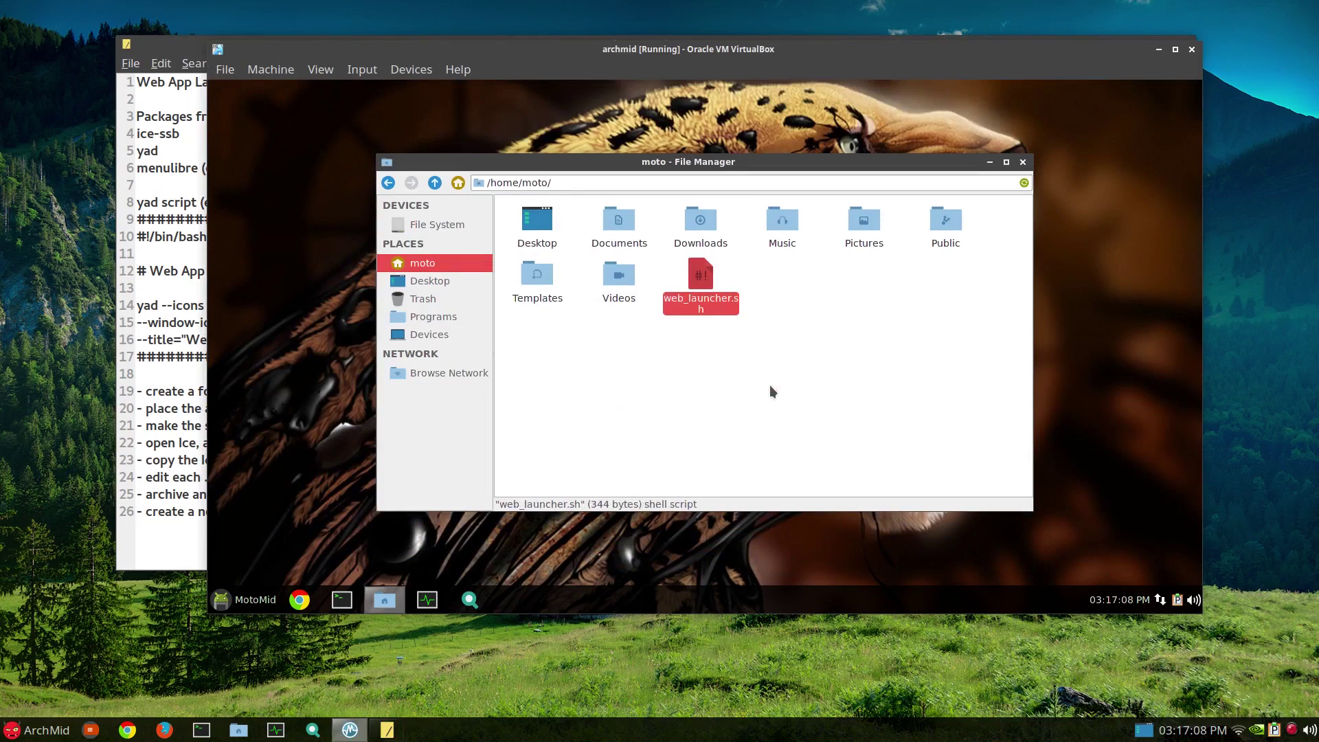
- Allow web_launcher.sh to run as a program in its permissions, close the properties and deselect the file
right_click(701, 302)
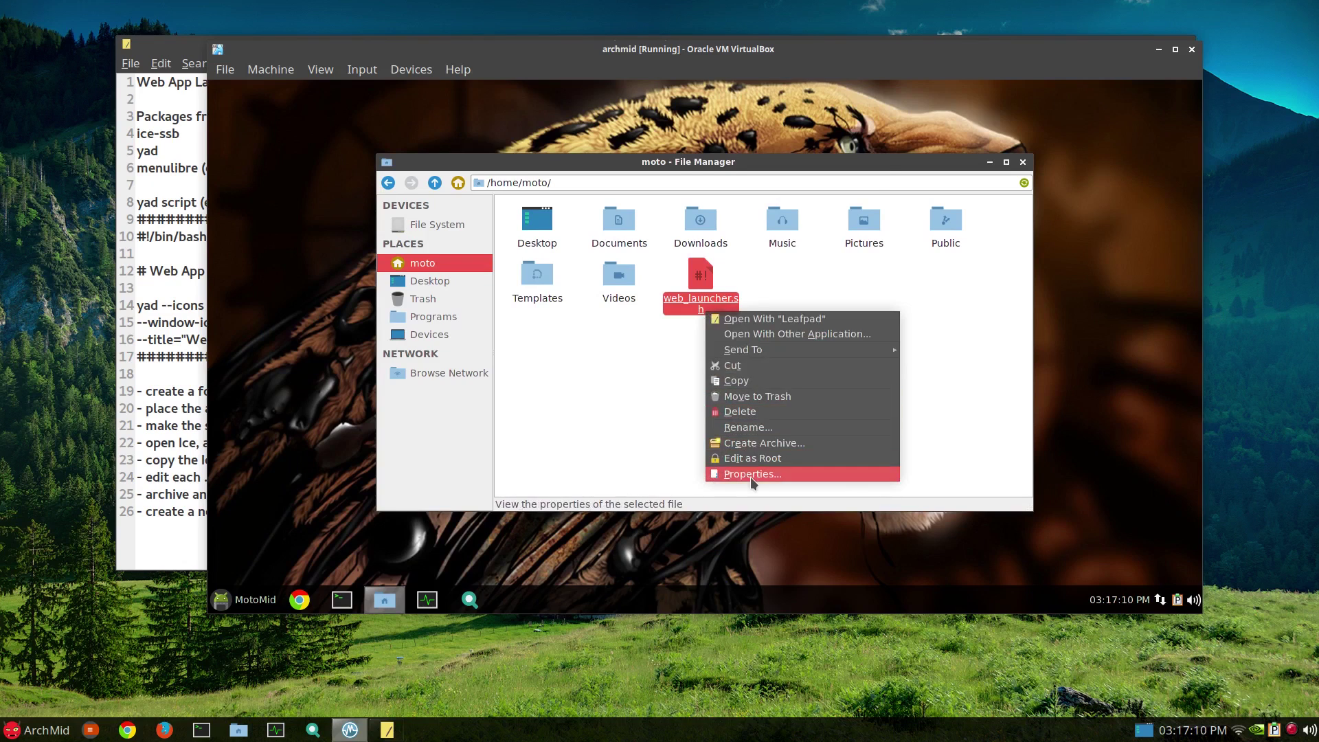
click(751, 477)
click(663, 186)
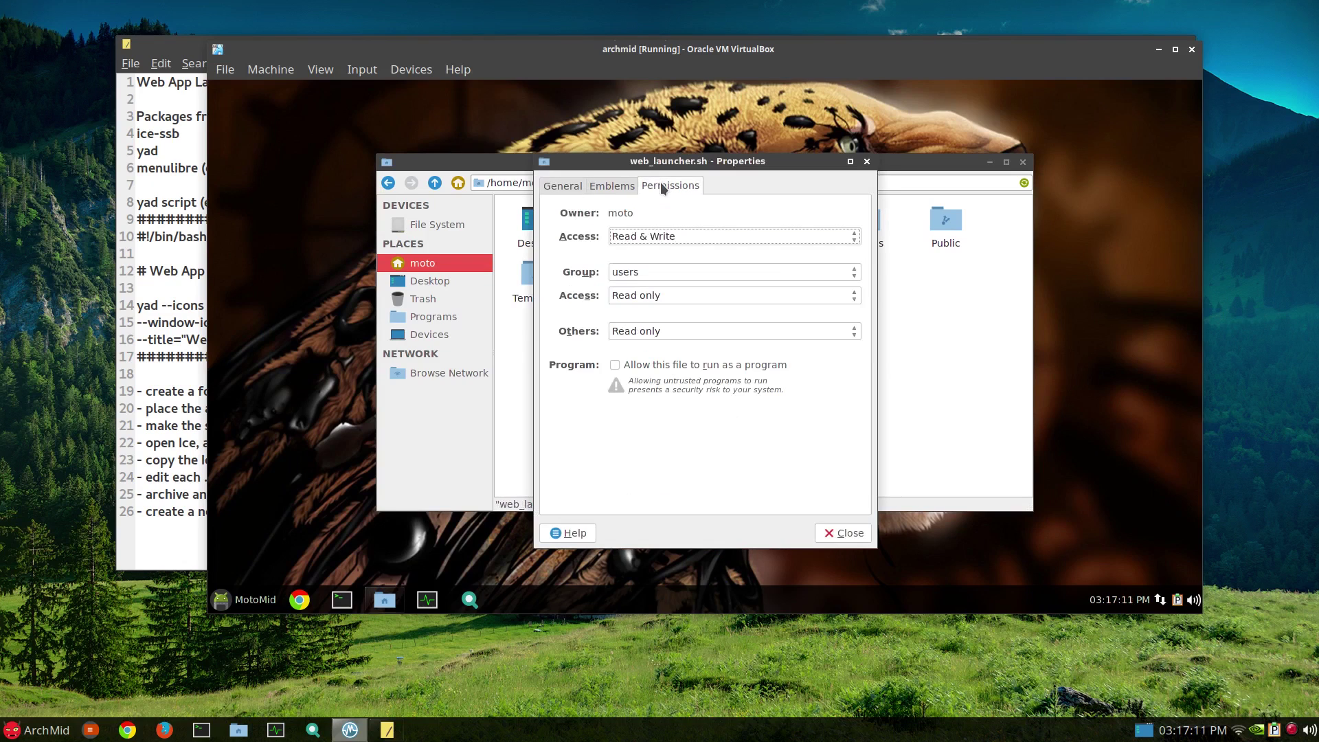
click(662, 367)
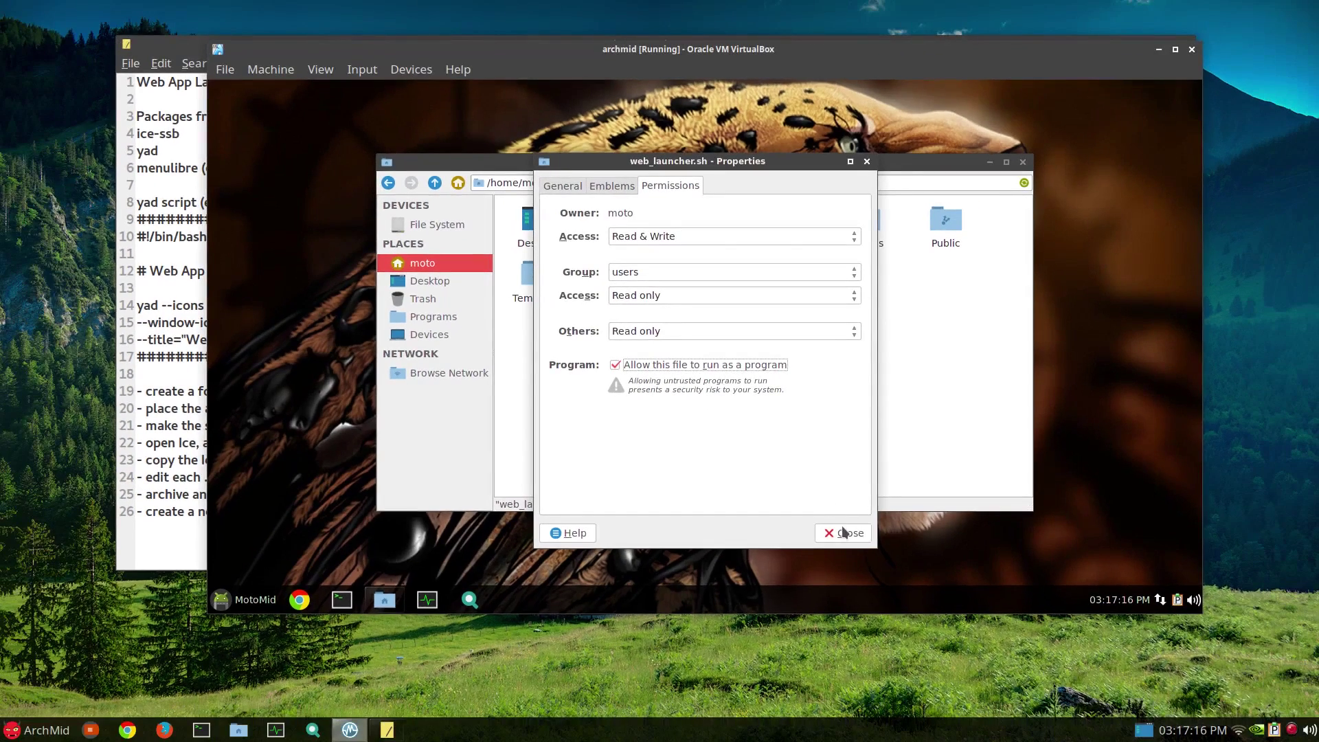
click(844, 533)
click(744, 389)
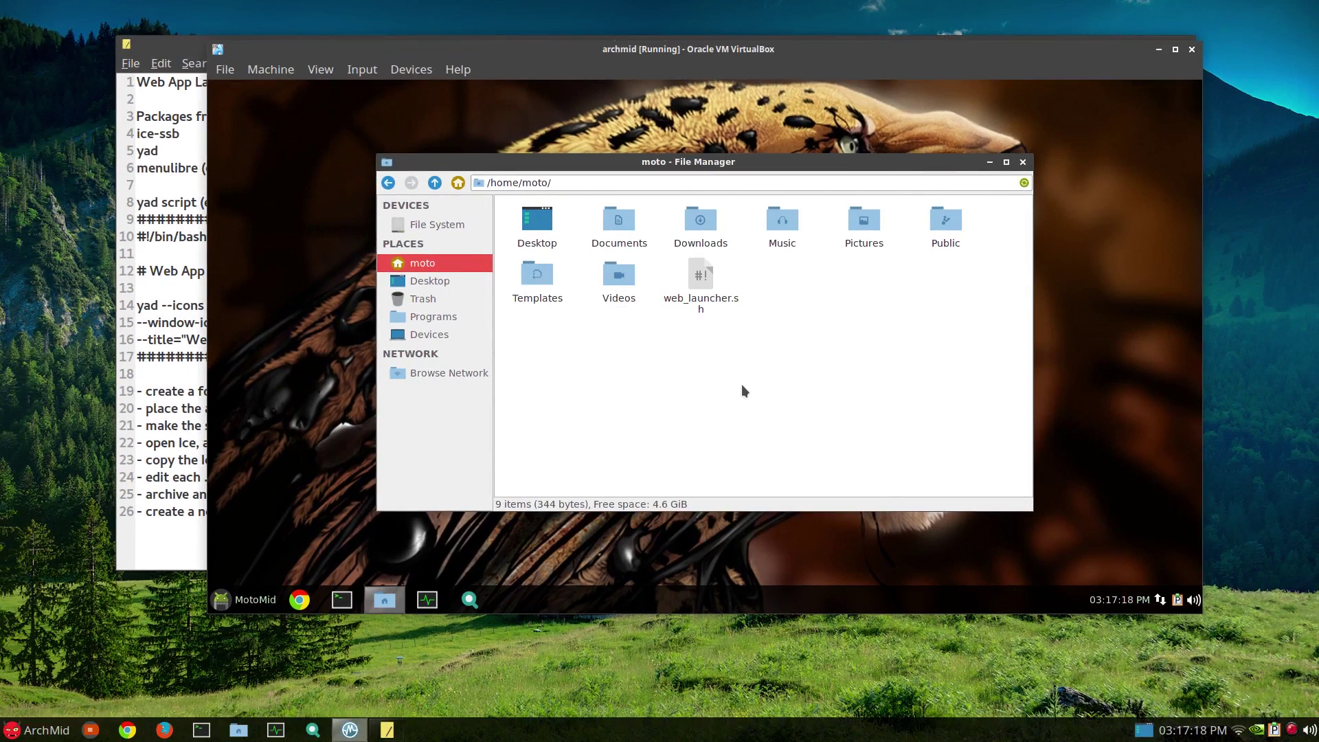
- Test the script by running ./web_launcher.sh in a terminal, then close the Web Apps window and the terminal
key(F4)
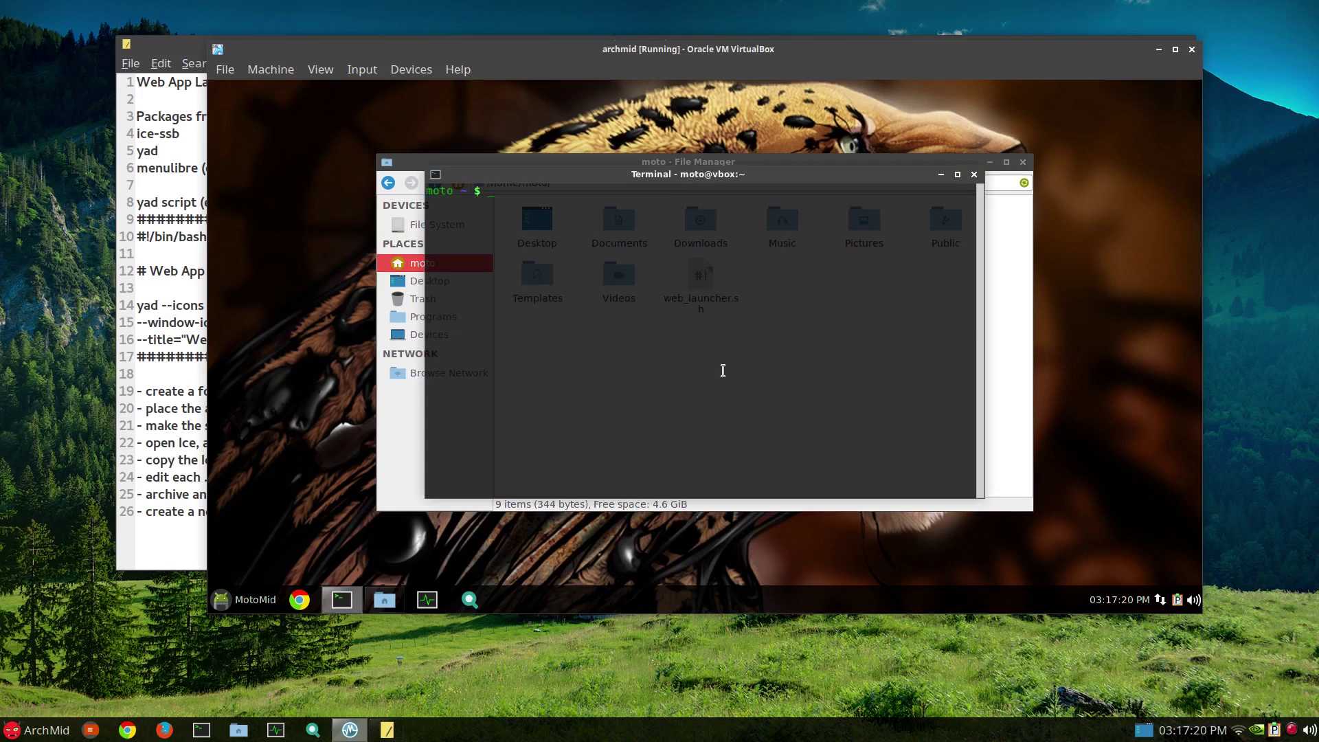
text(./web)
key(Tab)
key(Return)
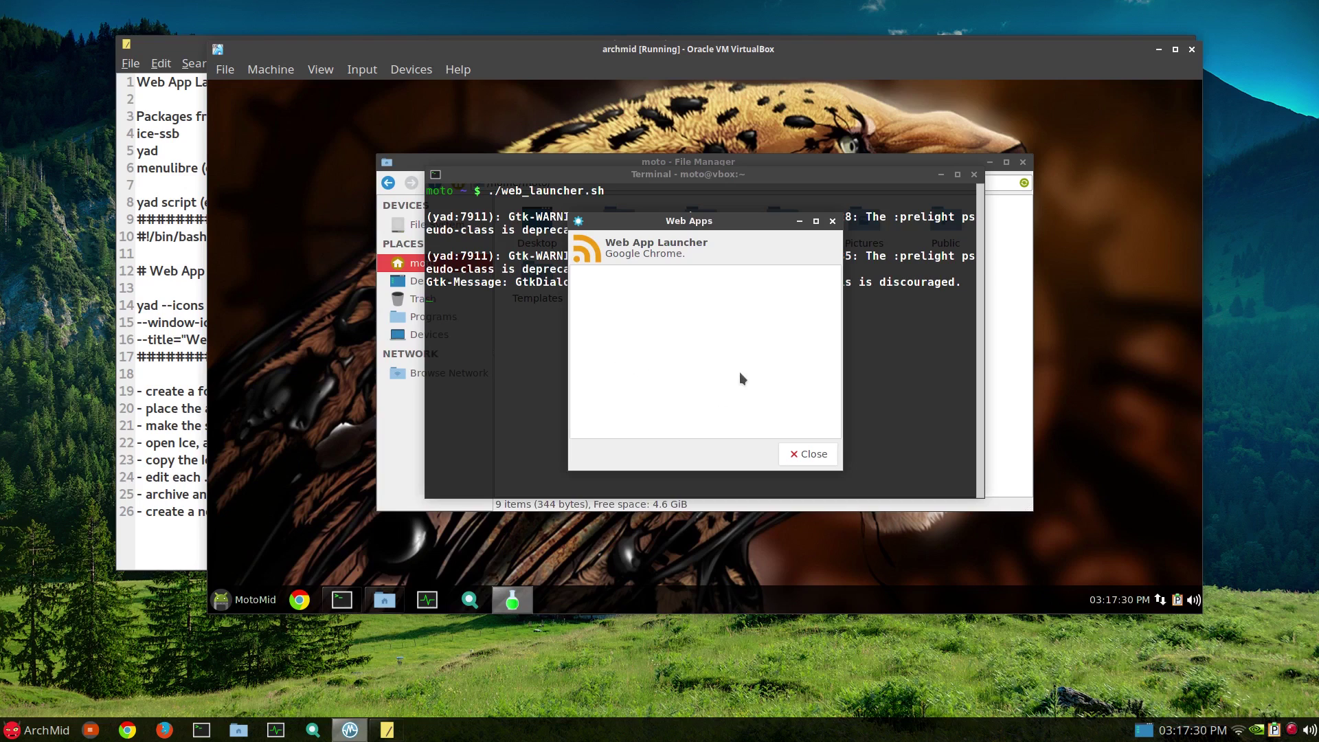
click(816, 459)
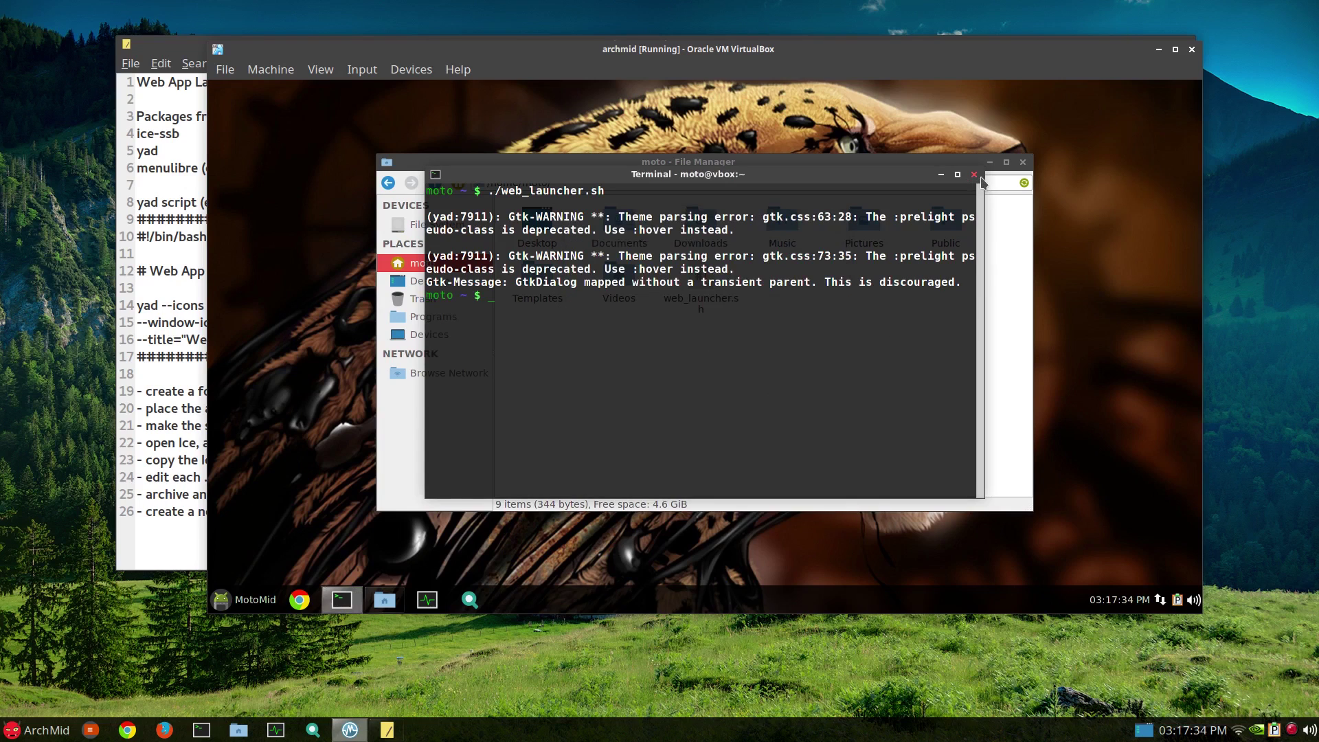
click(974, 174)
- Open web_launcher.sh, check the Web_Apps folder name in the --read-dir path, then close the editor and the file manager
double_click(699, 296)
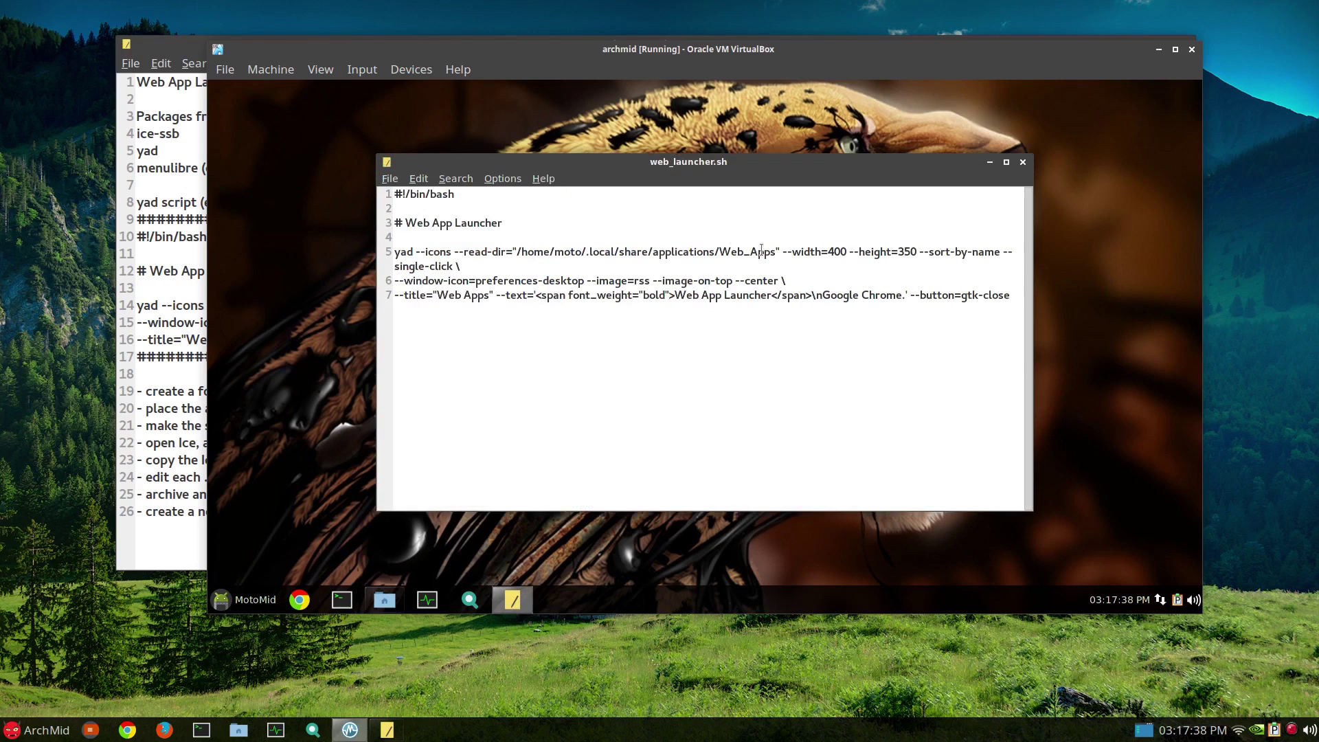
double_click(733, 254)
click(758, 253)
click(703, 251)
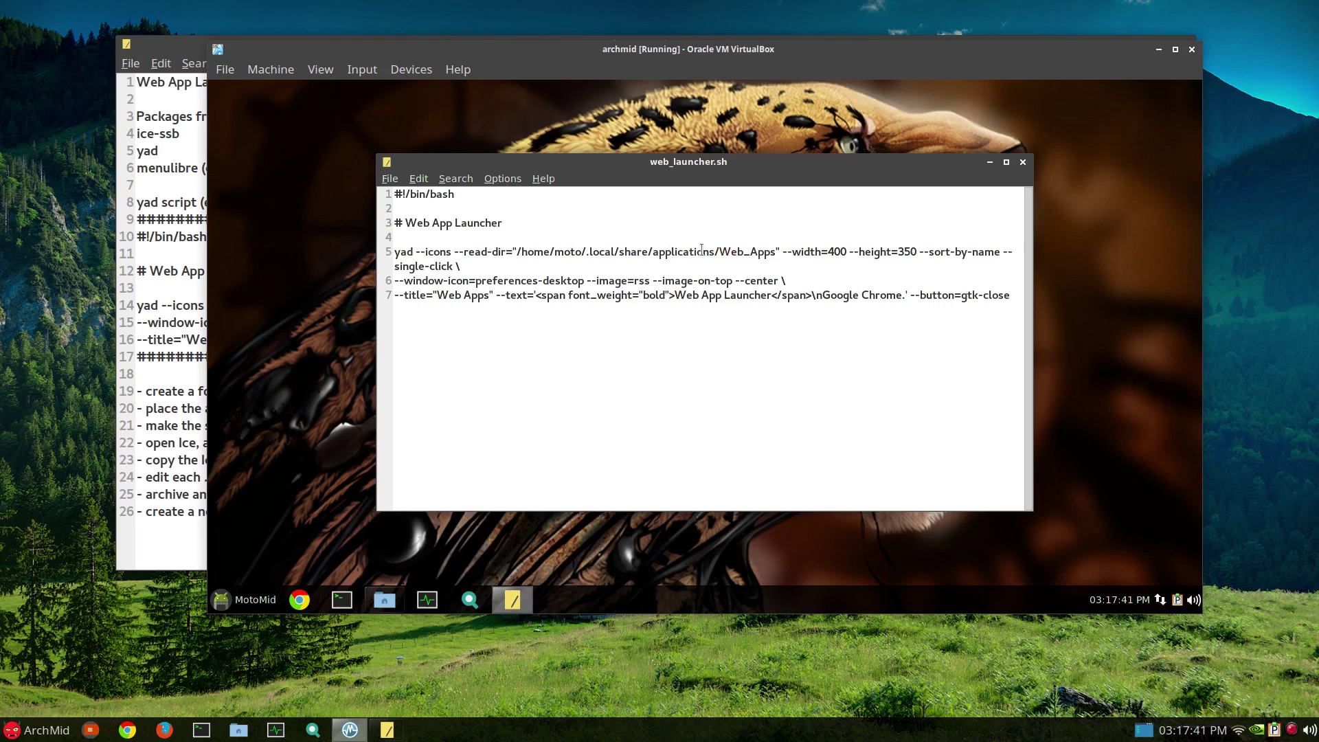
click(746, 252)
key(Delete)
text(_)
click(1023, 163)
click(1019, 181)
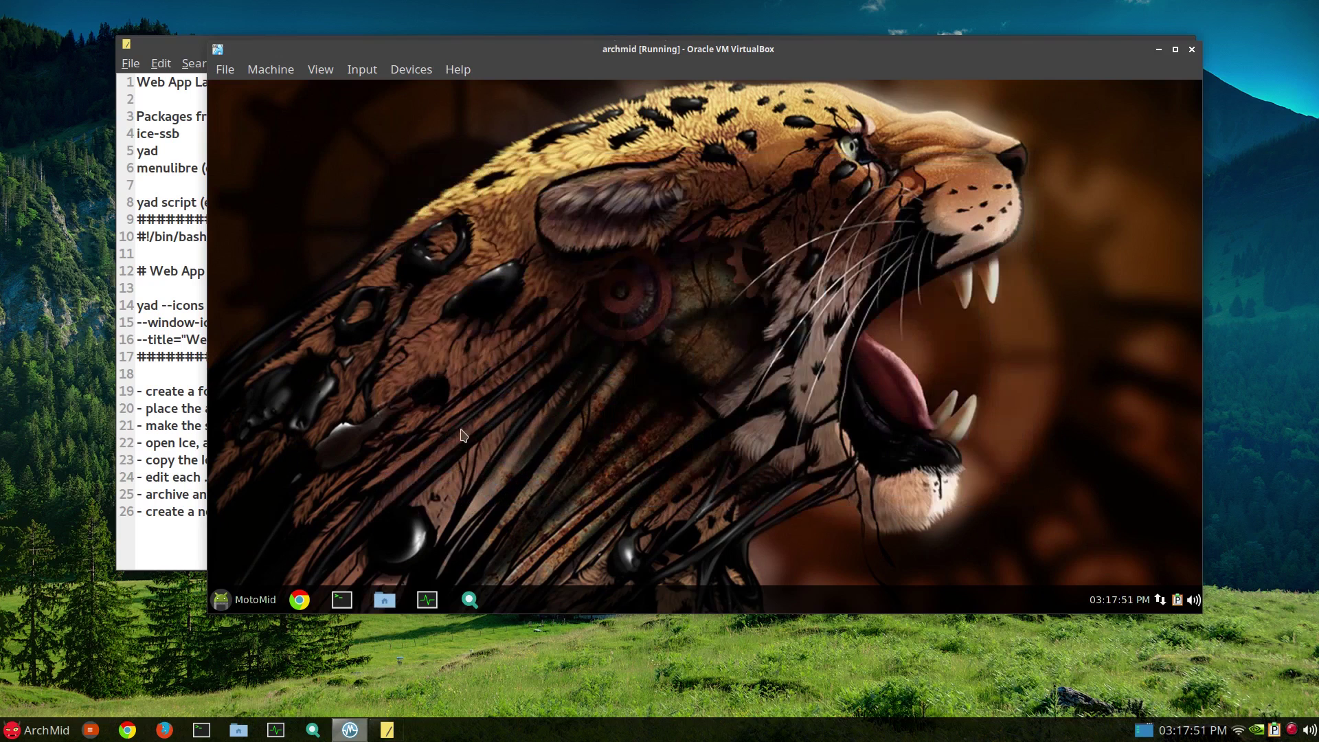
click(255, 599)
click(261, 401)
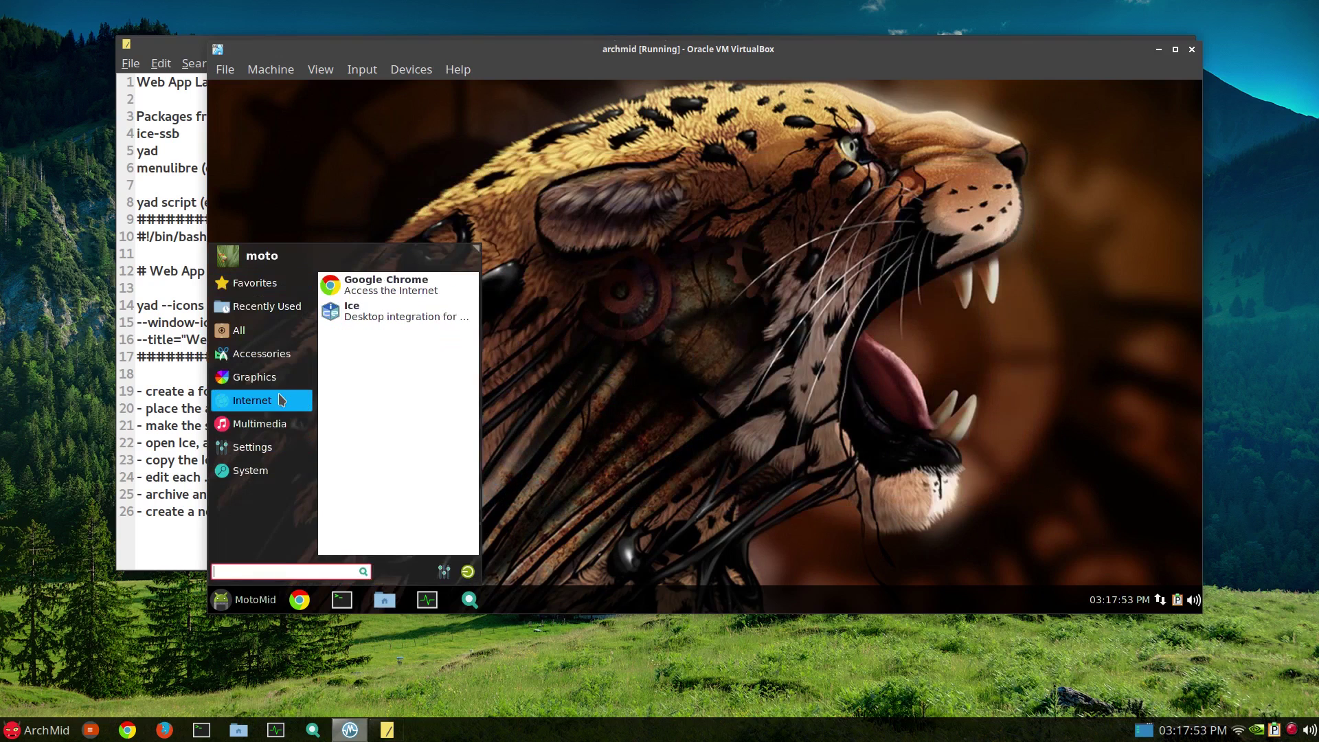
click(379, 316)
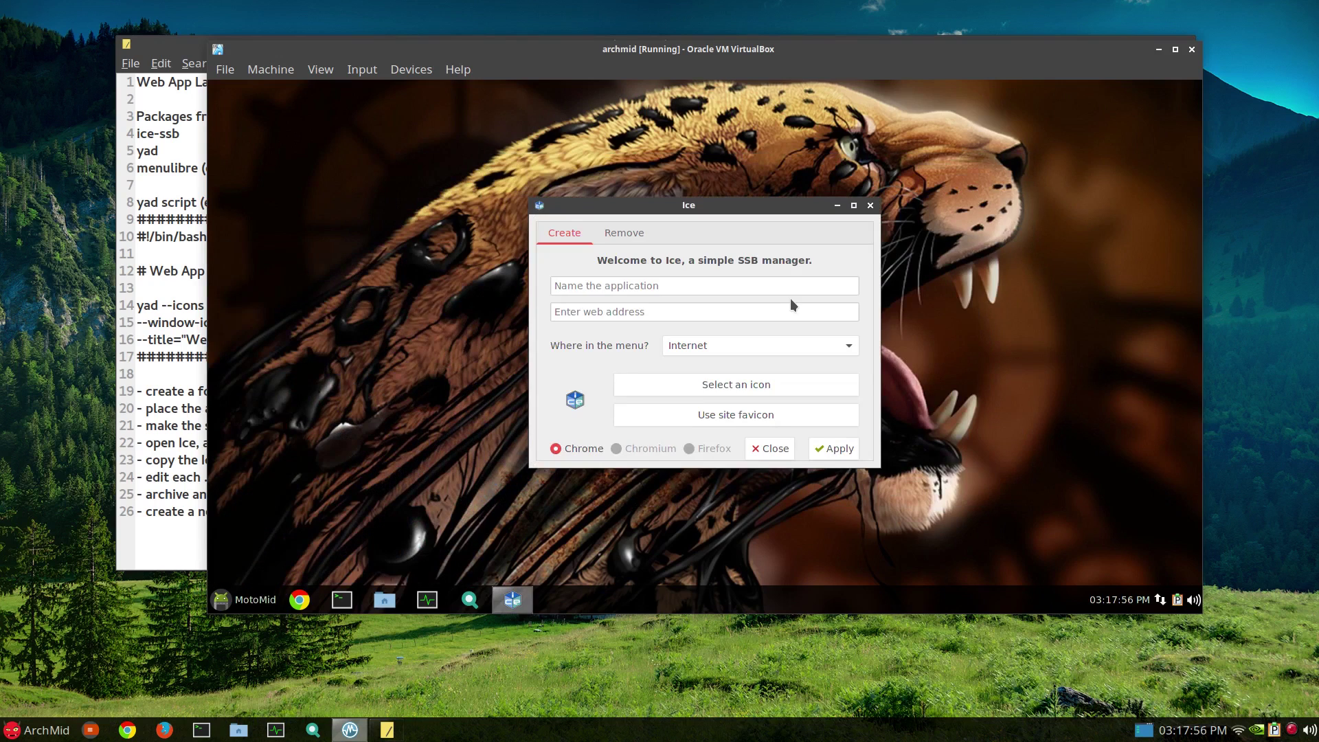
click(684, 283)
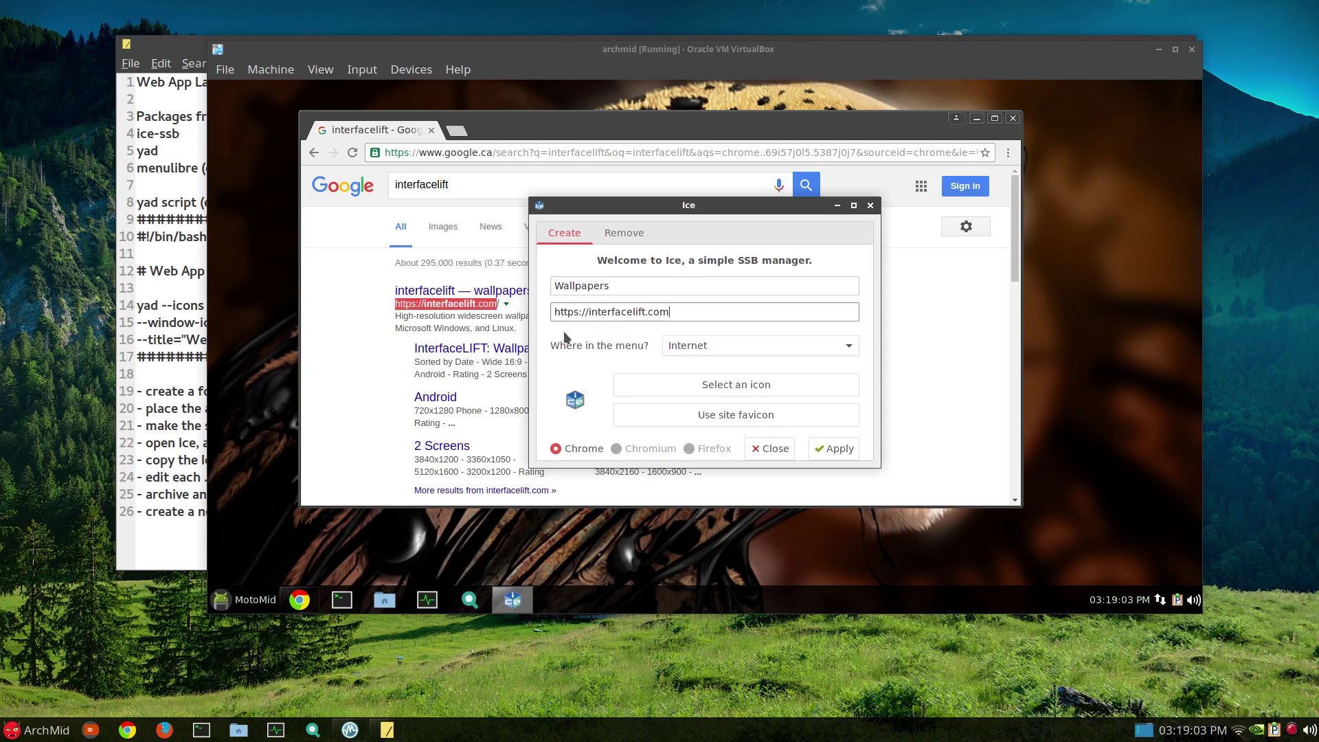
- Give the Wallpapers app the site's favicon, create it for Chrome, and close Ice and the browser
click(736, 418)
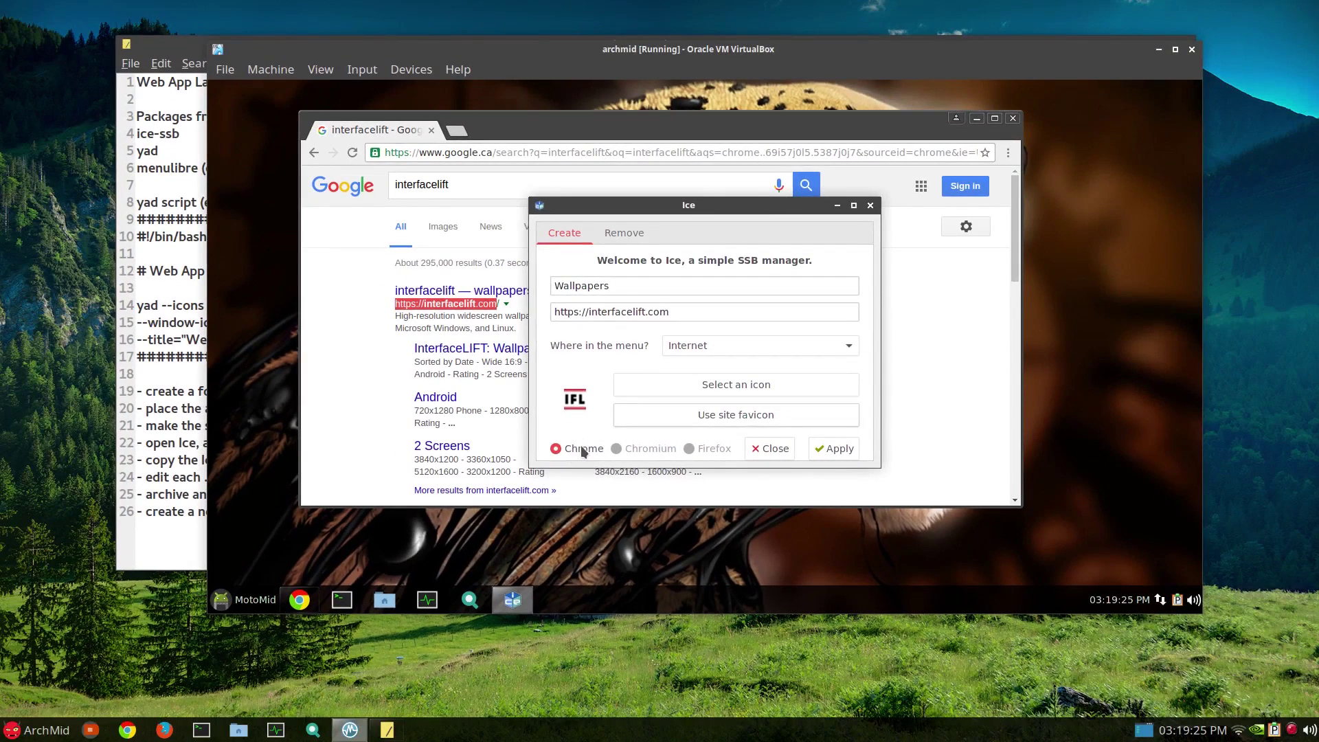
click(827, 448)
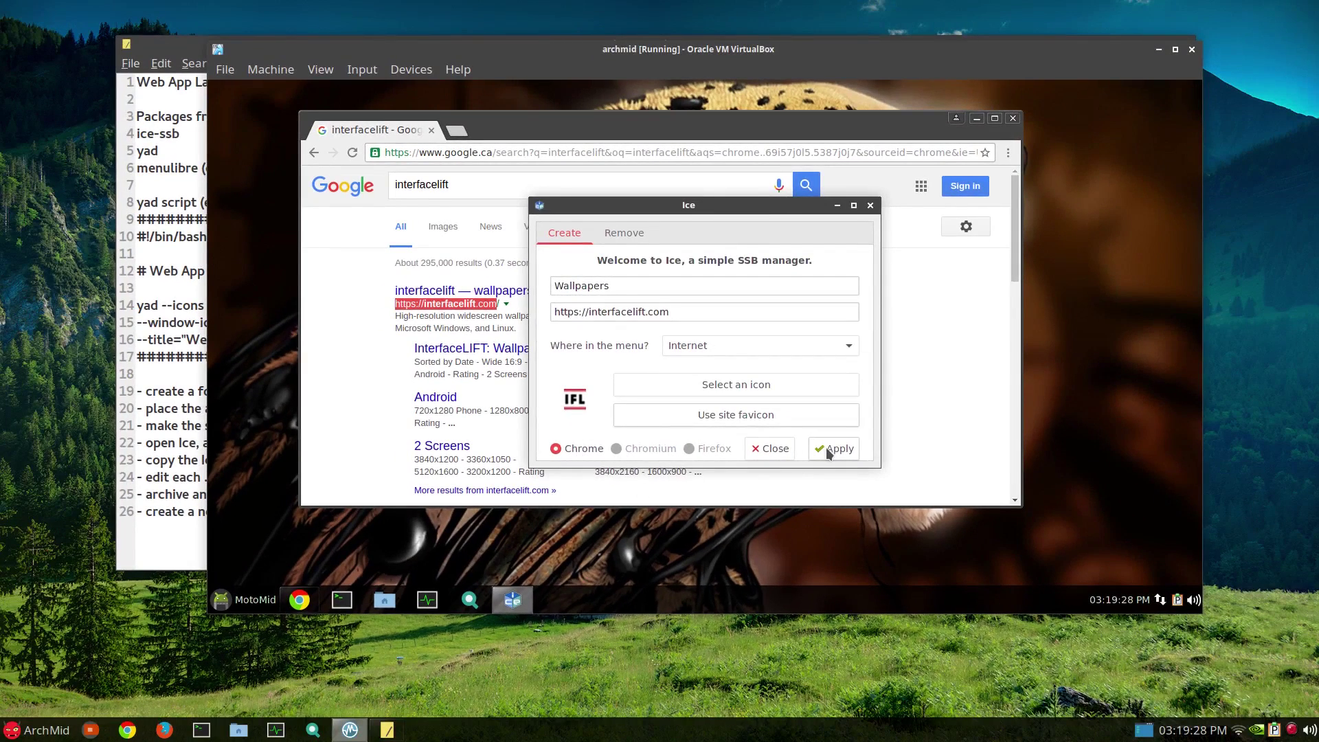
click(783, 448)
click(1012, 118)
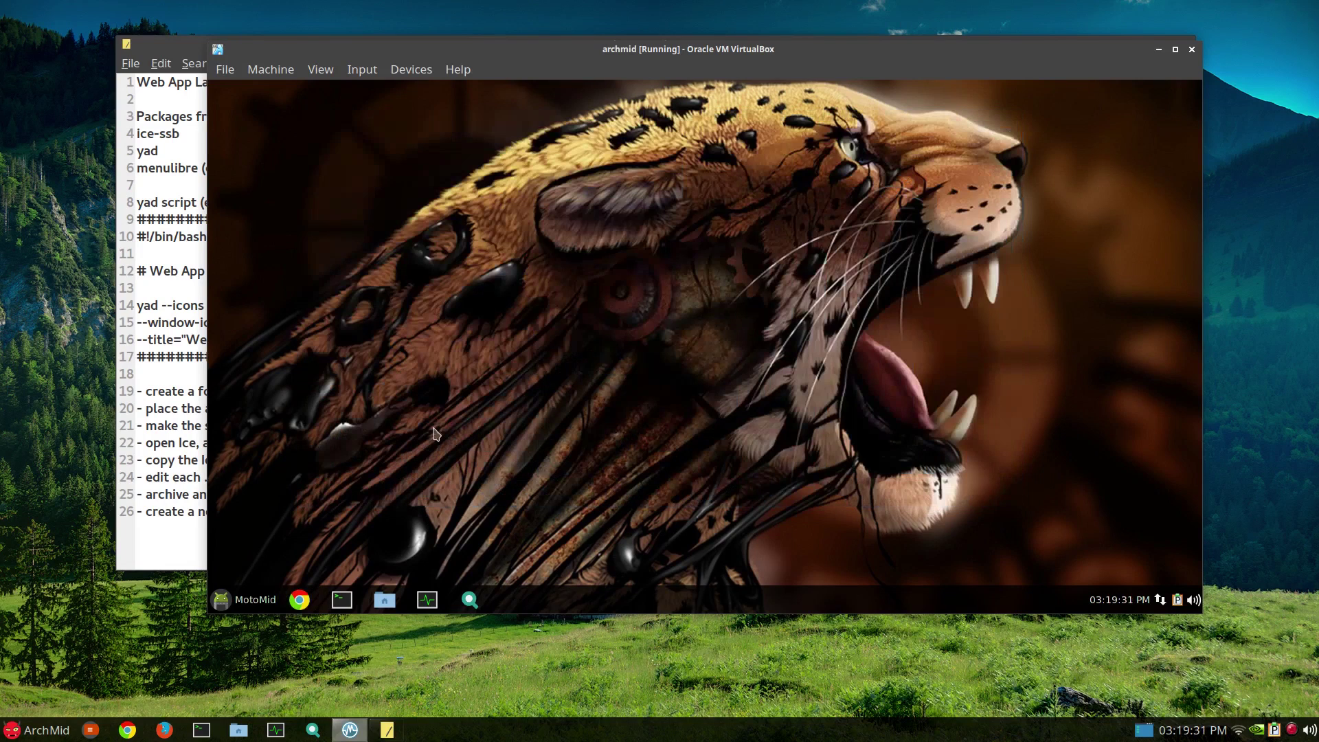
- Open the file manager and go to the .local/share/applications folder in the home directory
click(385, 598)
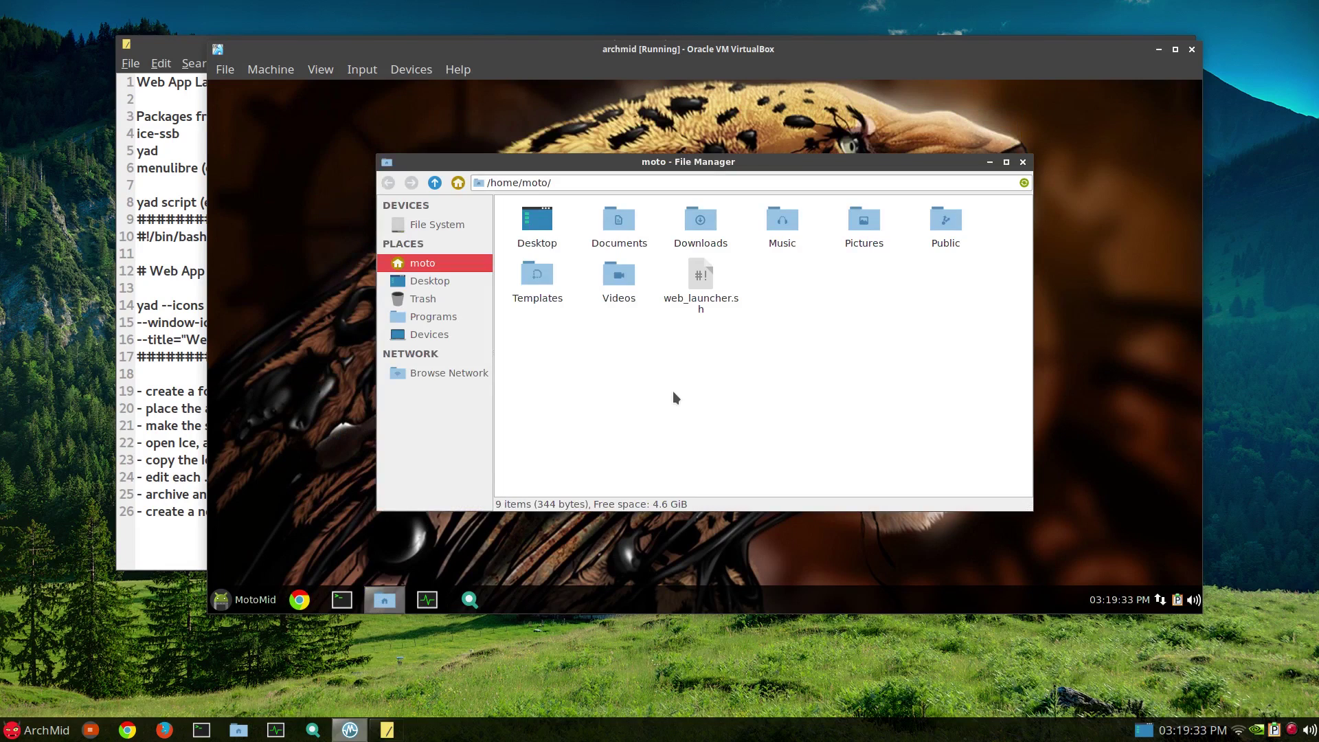
click(596, 184)
text(.local/)
key(Return)
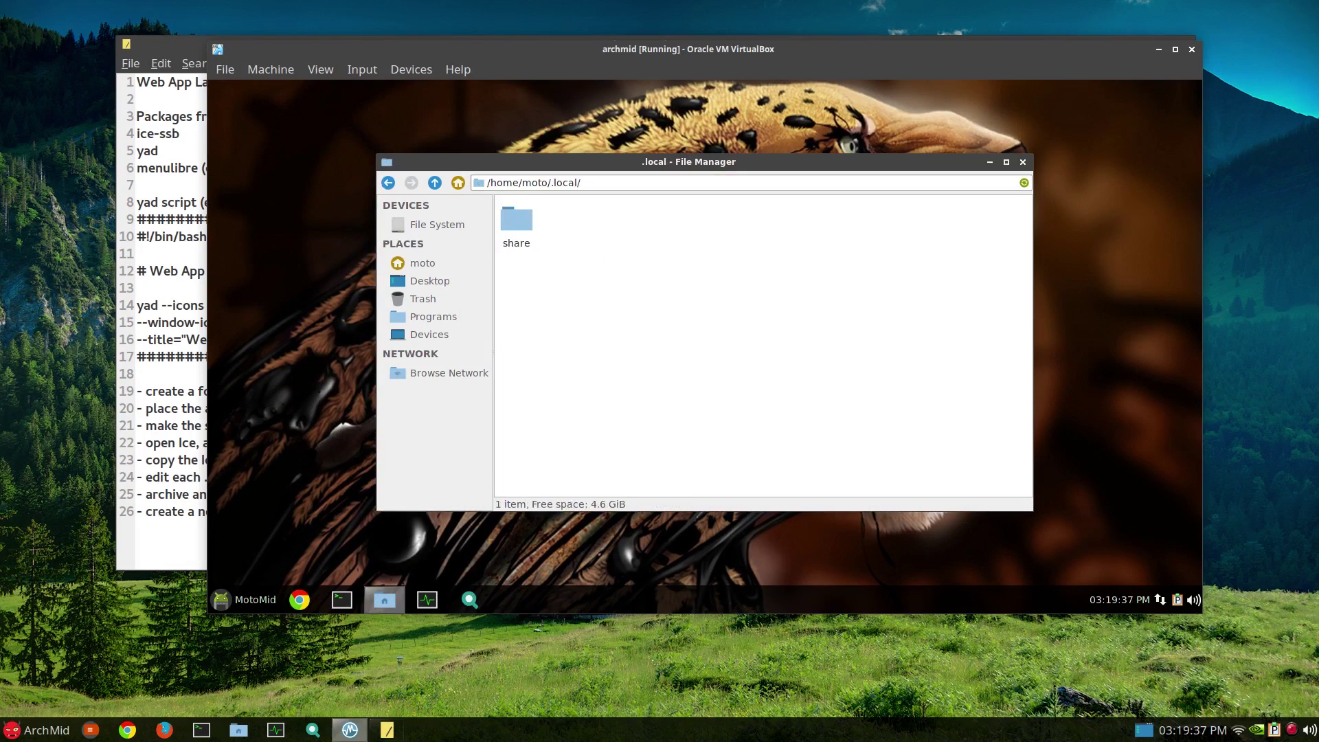
key(Return)
key(Down)
key(Return)
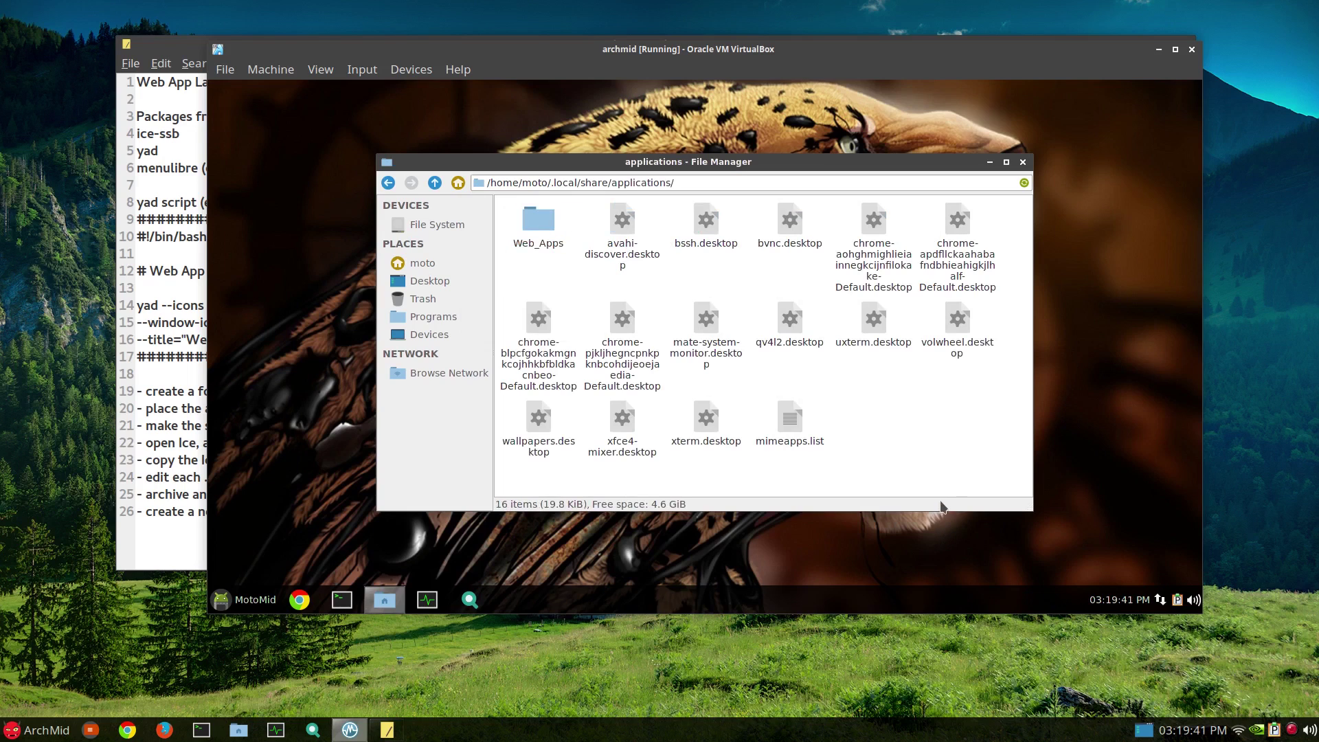
- Find wallpapers.desktop in the applications folder, open it with Leafpad to review its entries, then close the editor
text(i)
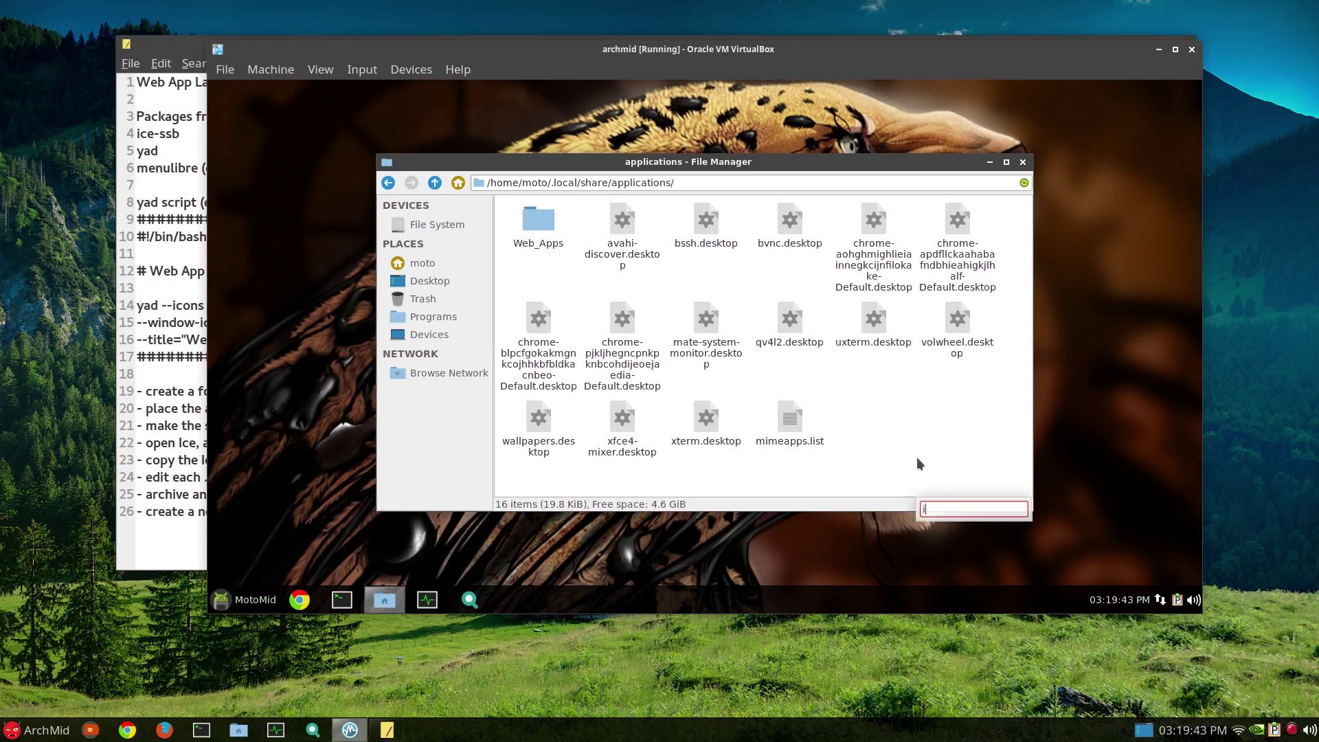
key(Escape)
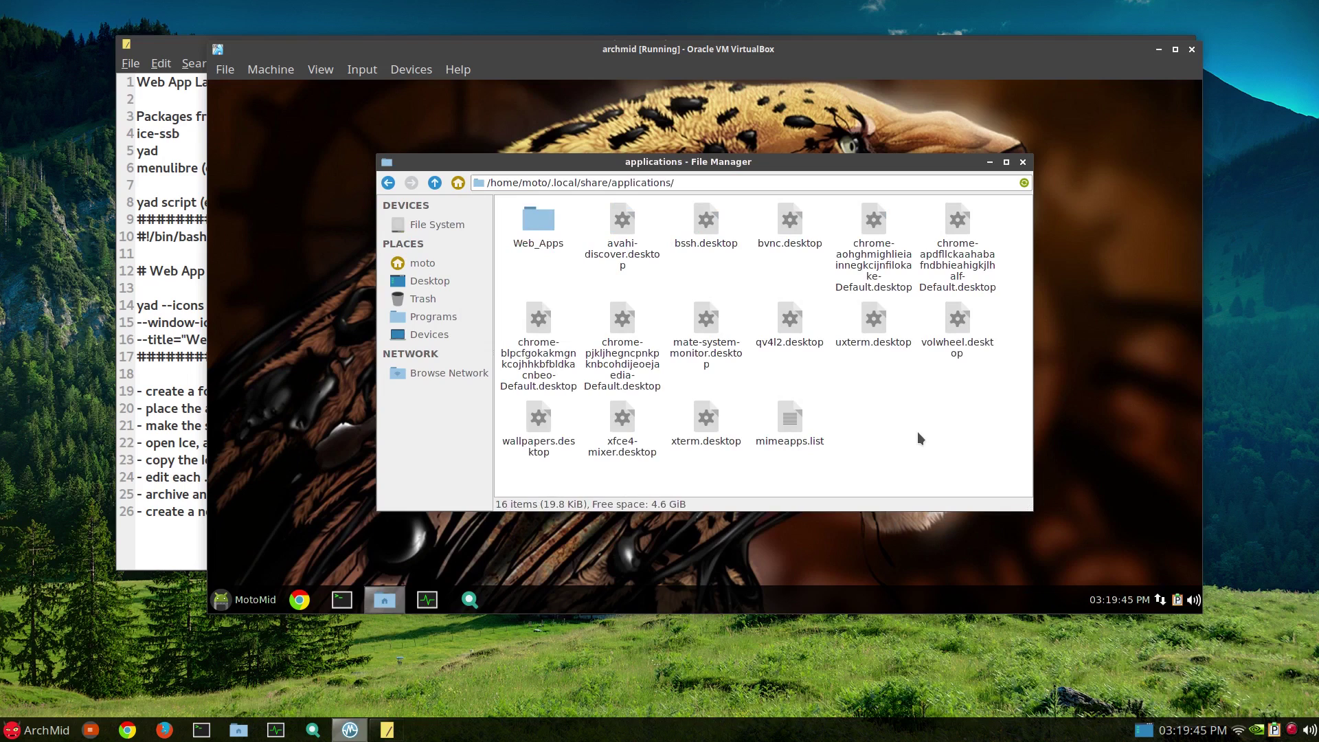
text(wa)
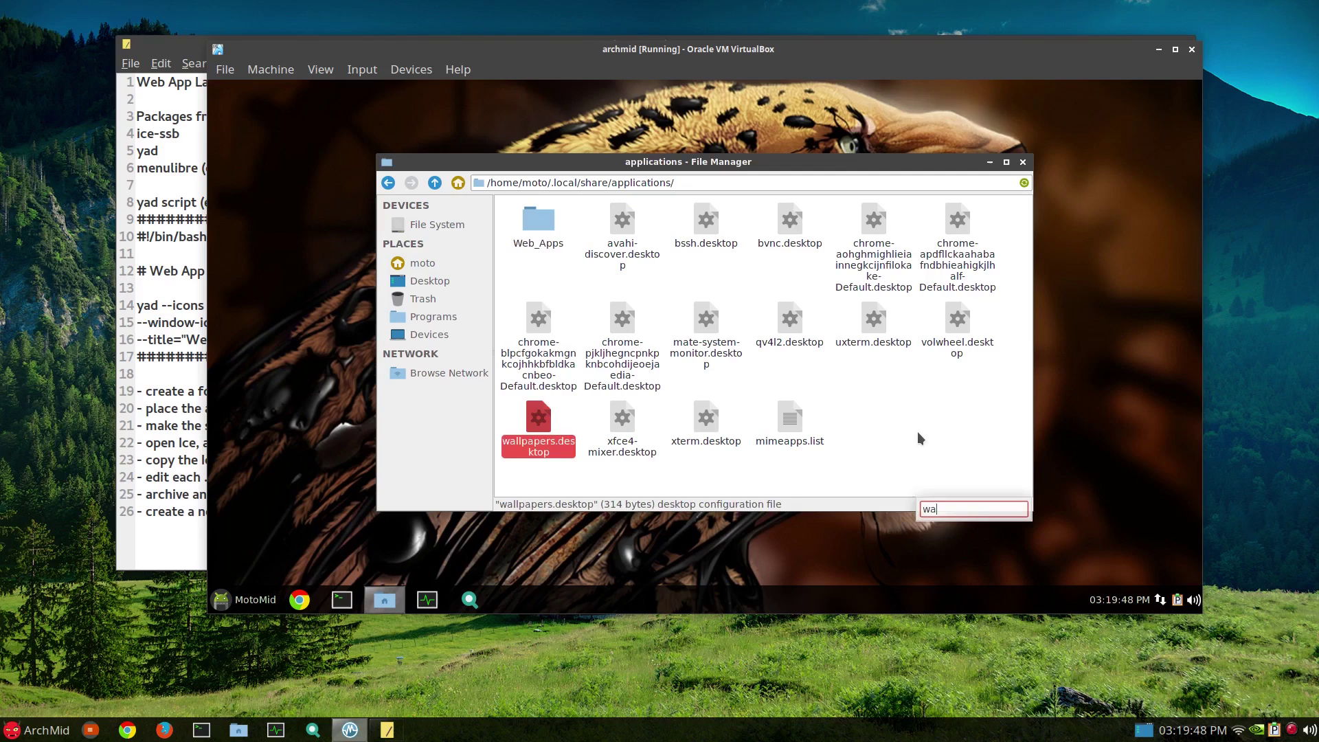
click(918, 434)
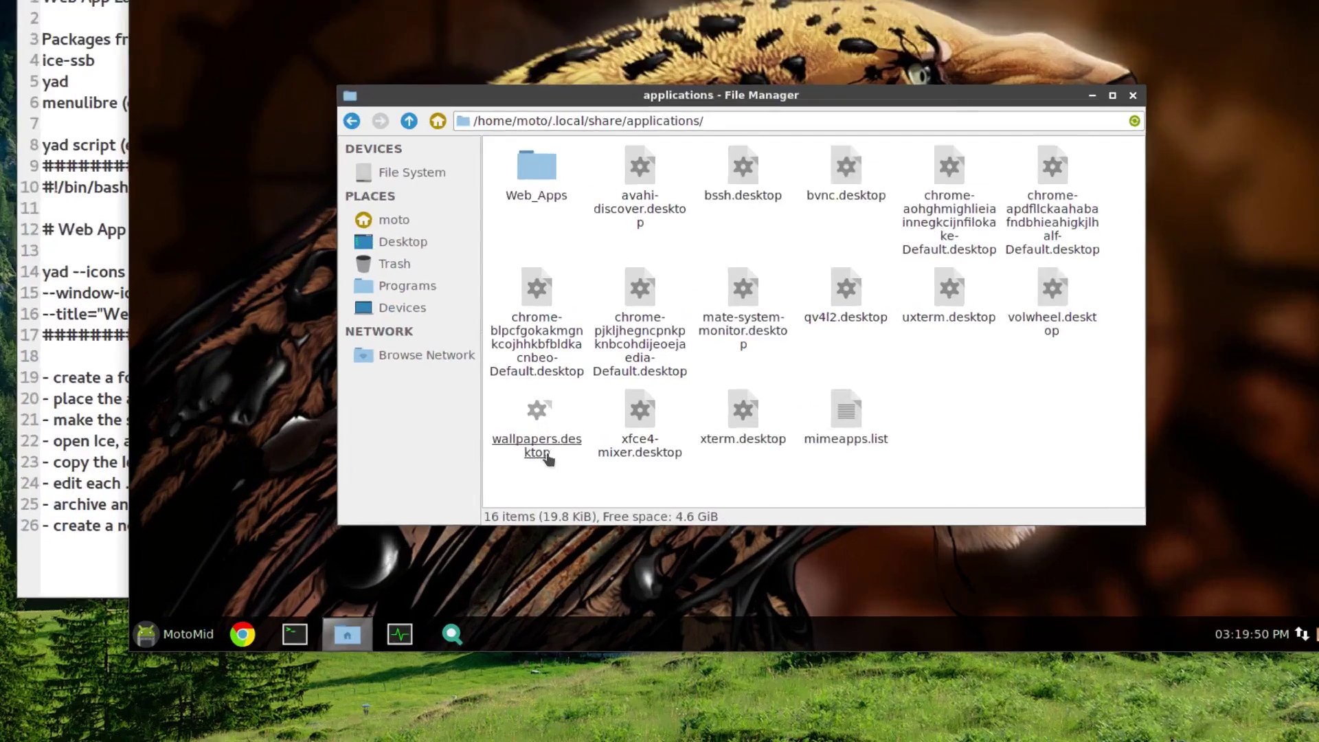
right_click(549, 456)
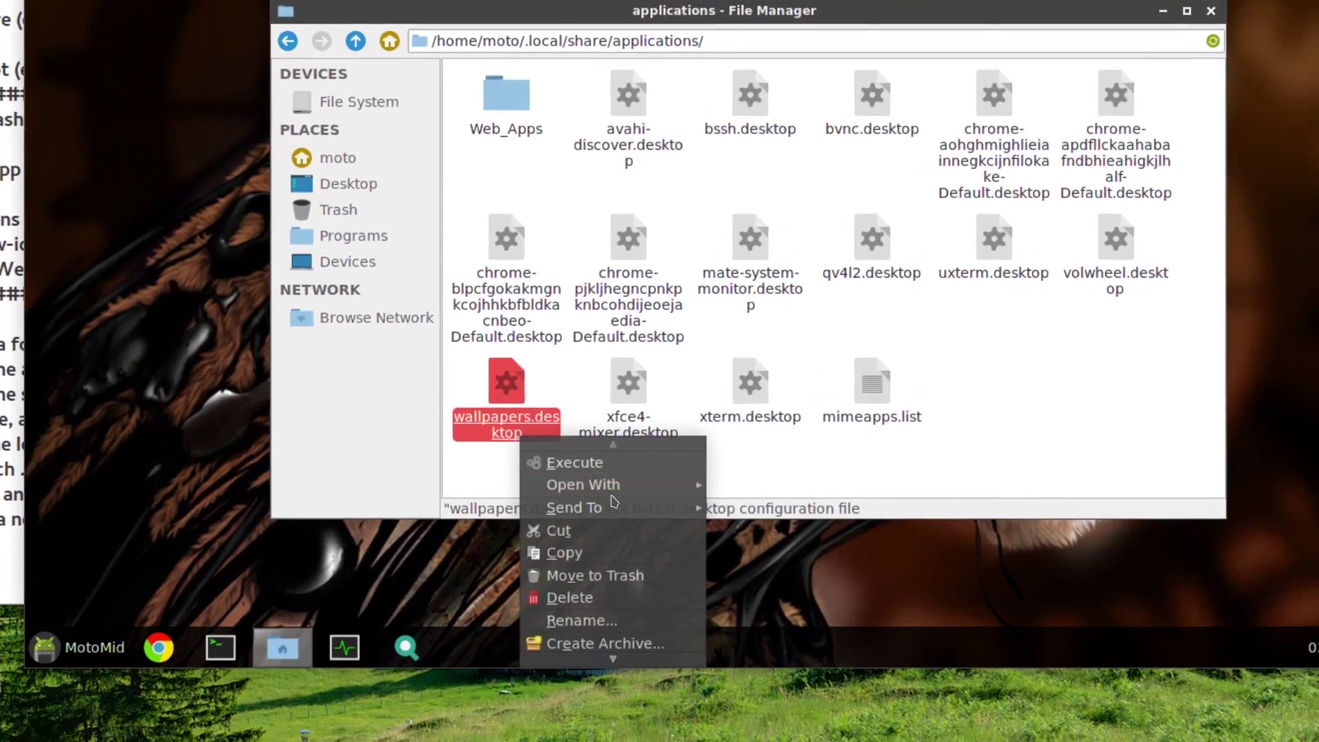
mouse_move(611, 504)
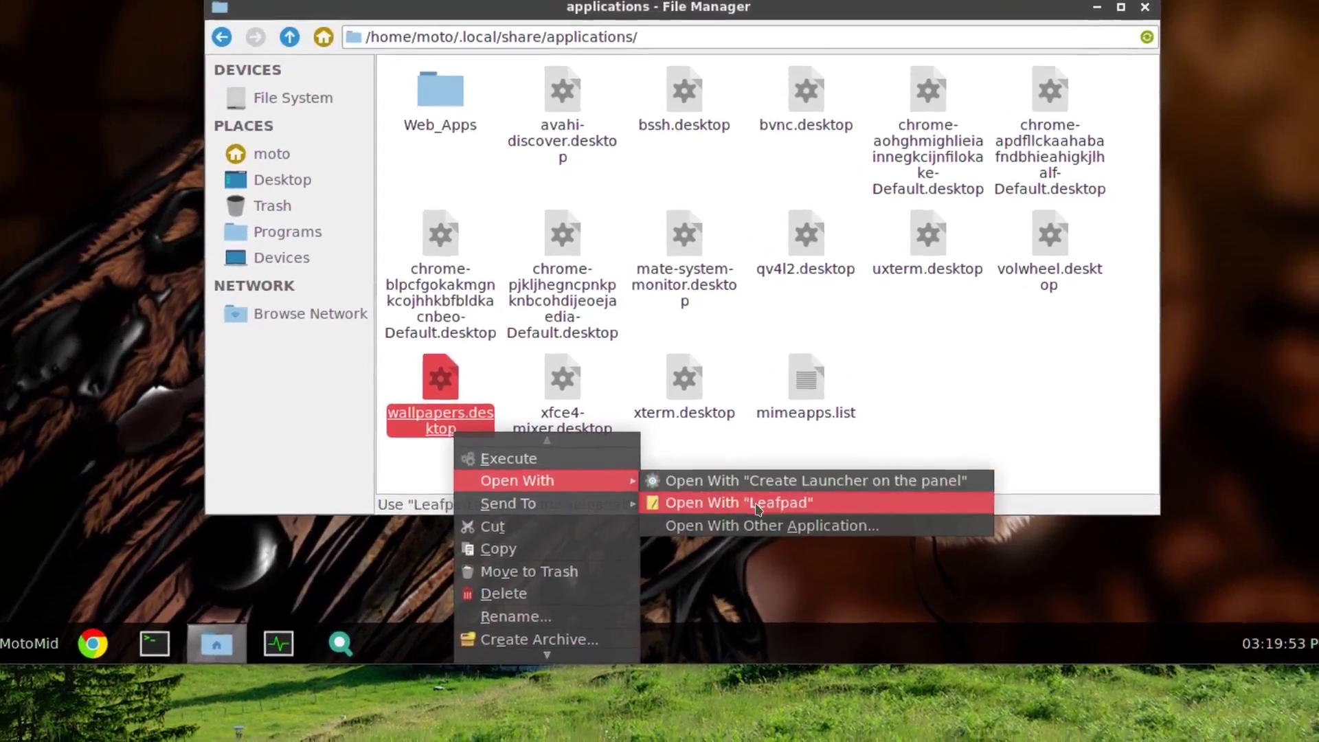
click(757, 509)
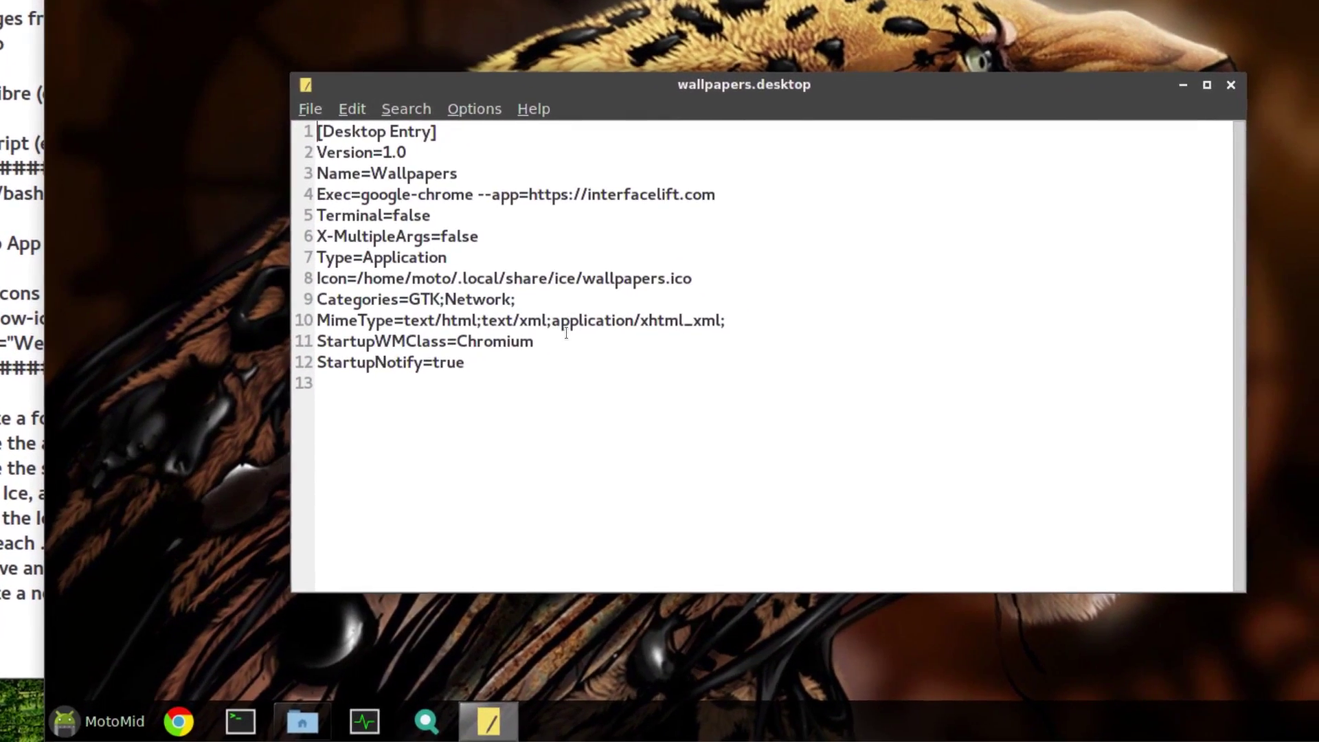
click(567, 334)
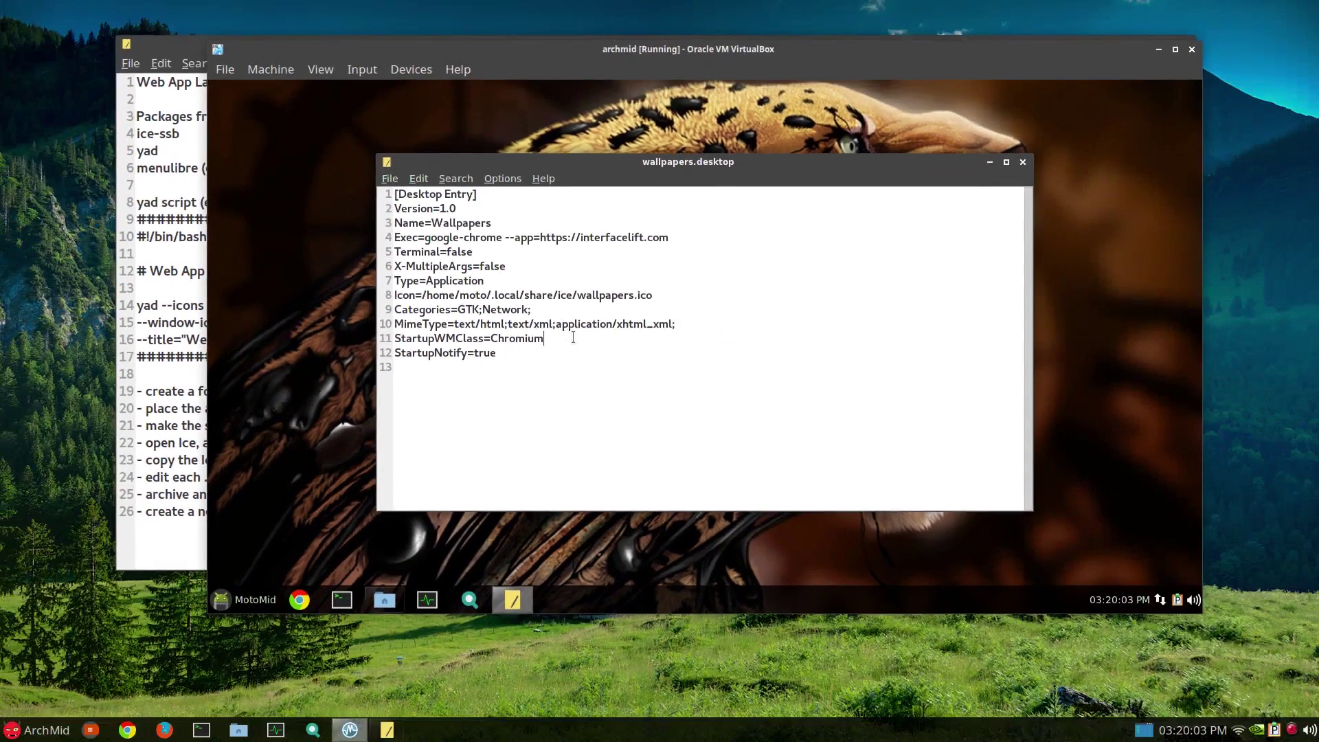
key(ctrl+q)
- Copy wallpapers.desktop into the Web_Apps folder, then return to the home folder
right_click(512, 440)
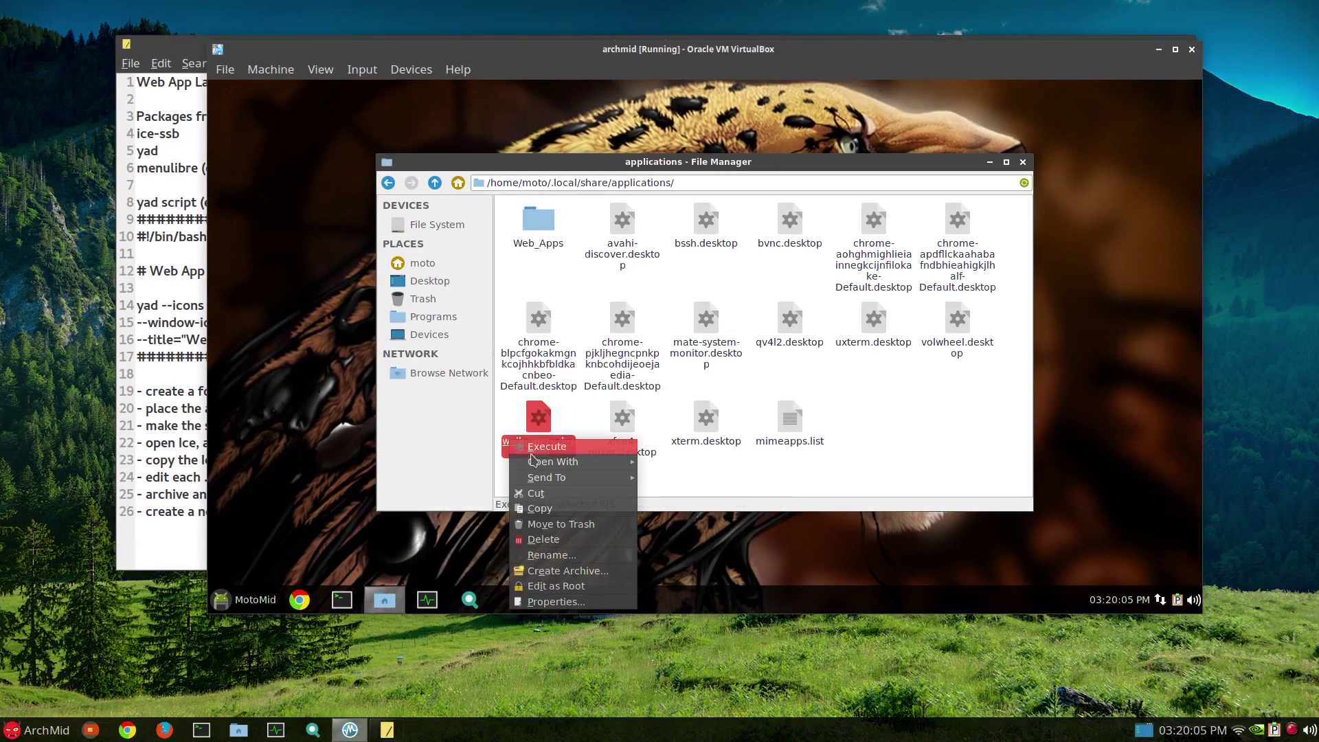
click(556, 514)
double_click(537, 237)
right_click(536, 237)
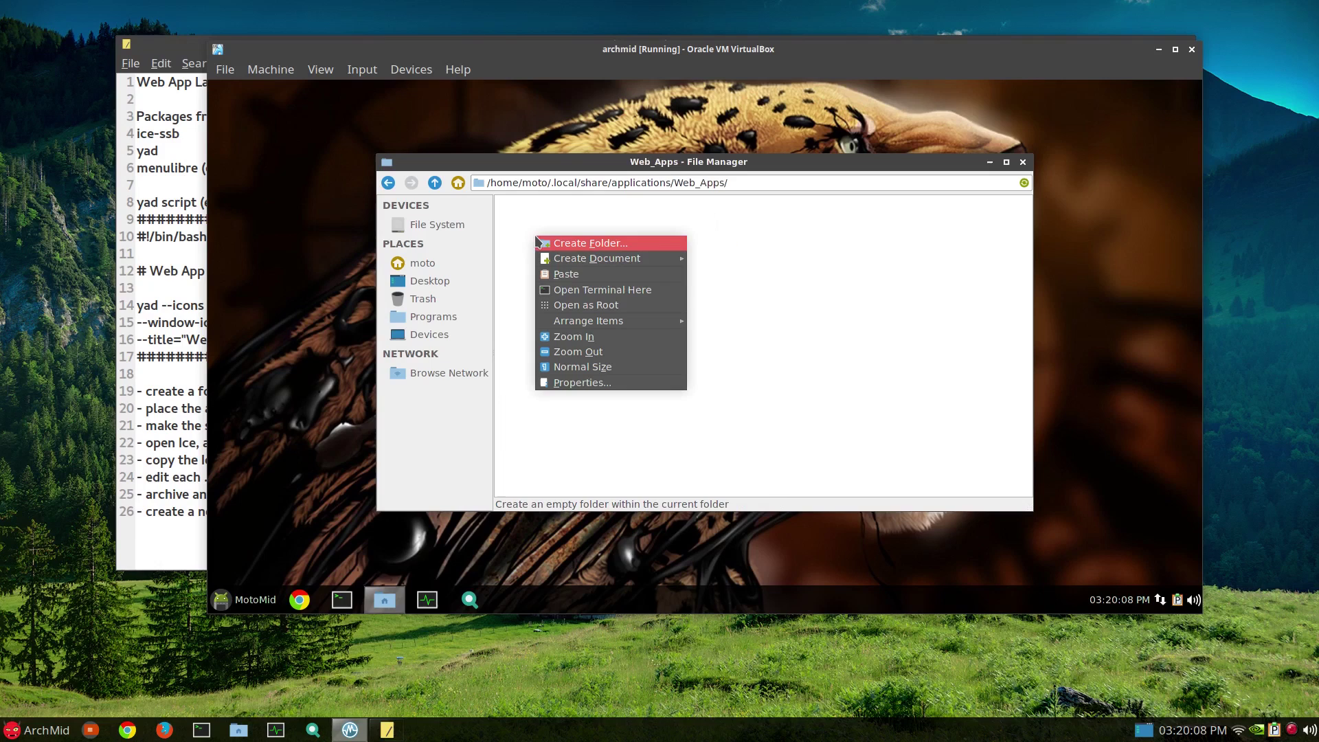
click(566, 274)
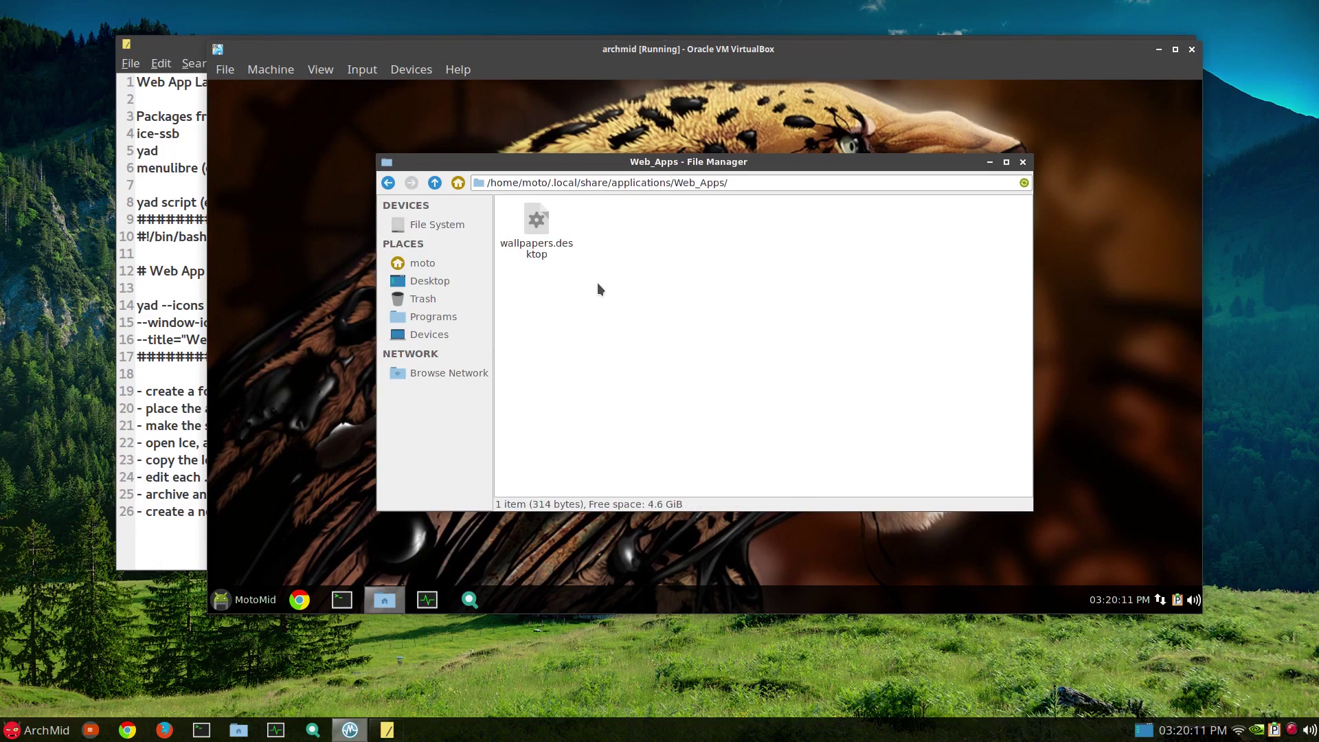
key(alt+Left)
key(alt+Left)
key(alt+Left)
key(alt+Left)
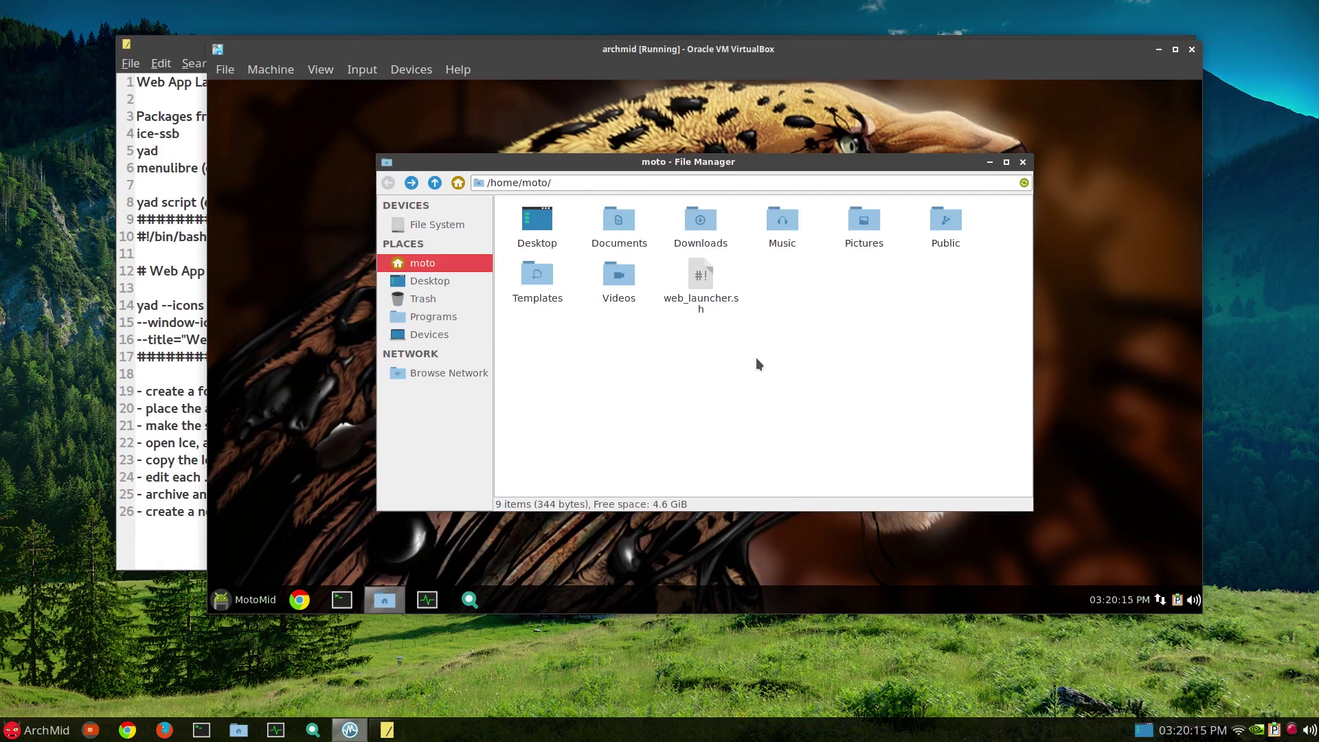
- In a terminal, change to the home directory with cd and run ./web_launcher.sh
key(alt+Tab)
text(./share/)
key(BackSpace)
key(BackSpace)
key(BackSpace)
key(BackSpace)
key(BackSpace)
key(BackSpace)
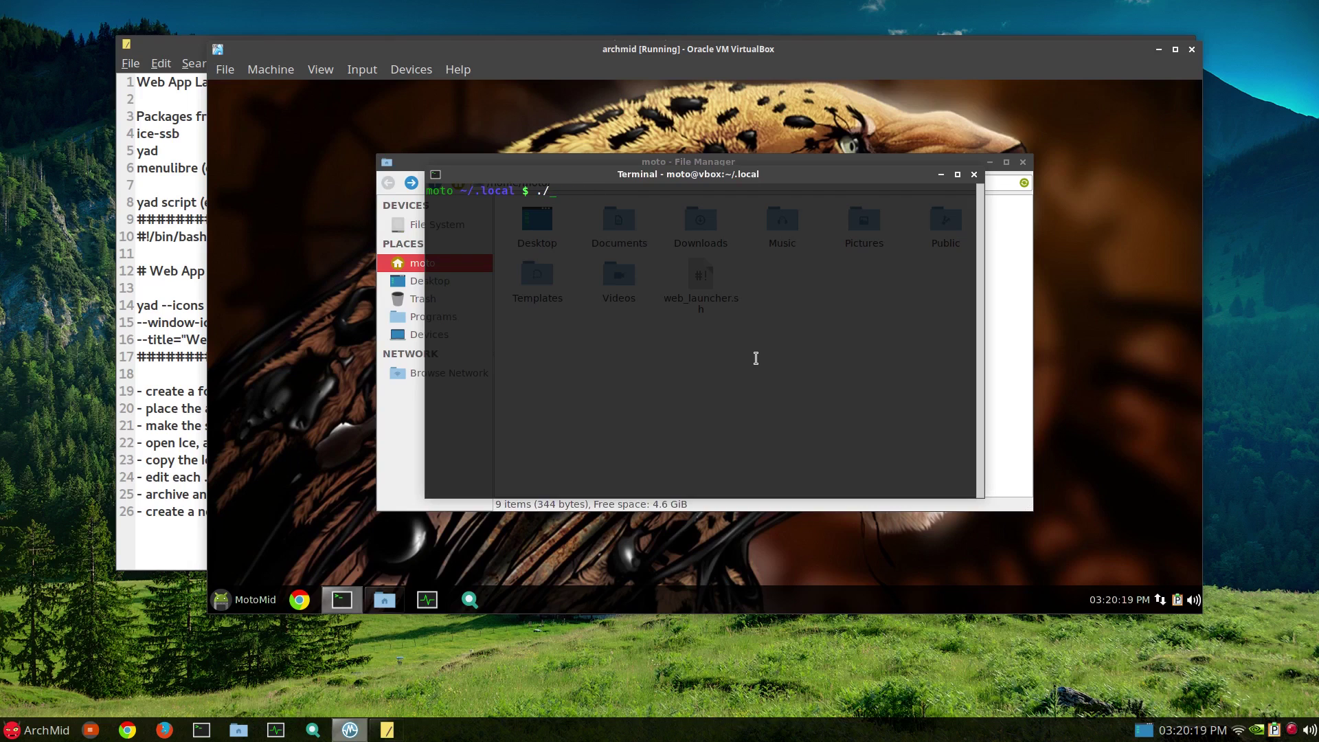
text(we)
key(BackSpace)
key(BackSpace)
key(BackSpace)
key(BackSpace)
text(cd)
key(Return)
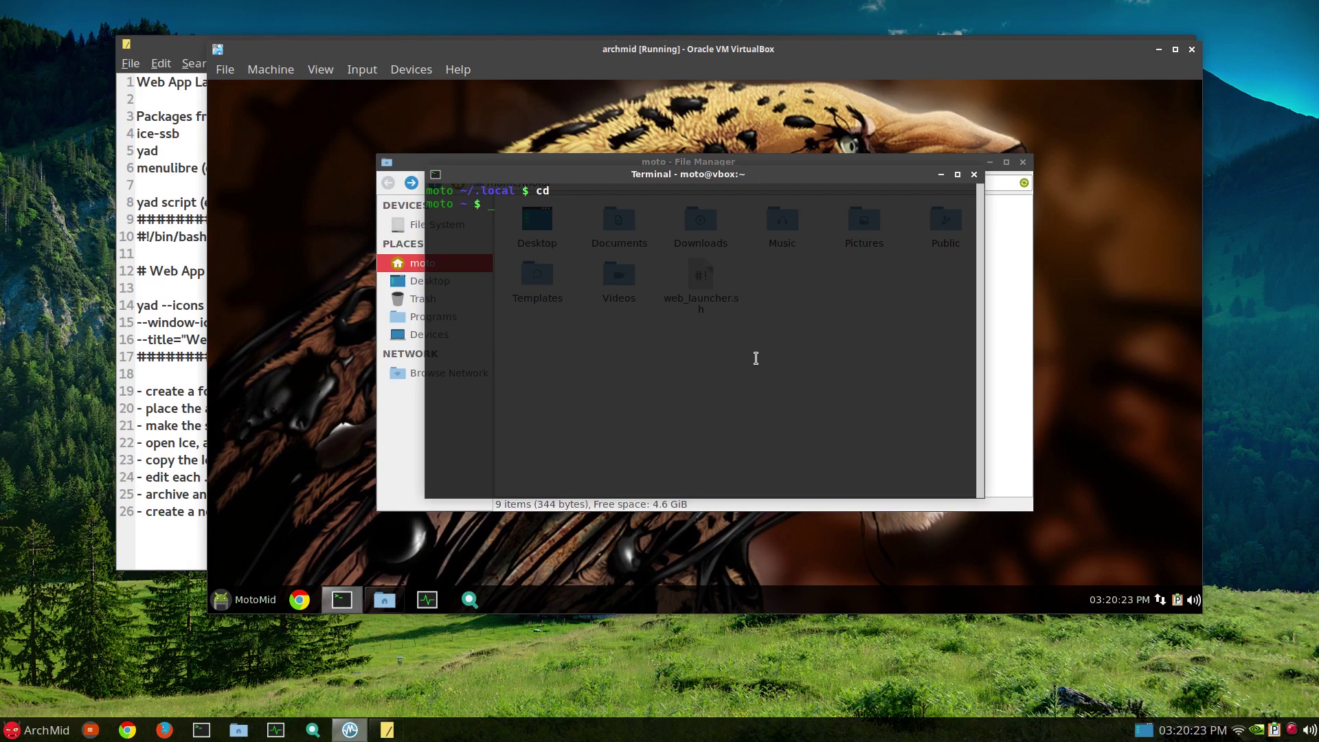
text(./w)
key(Tab)
key(Return)
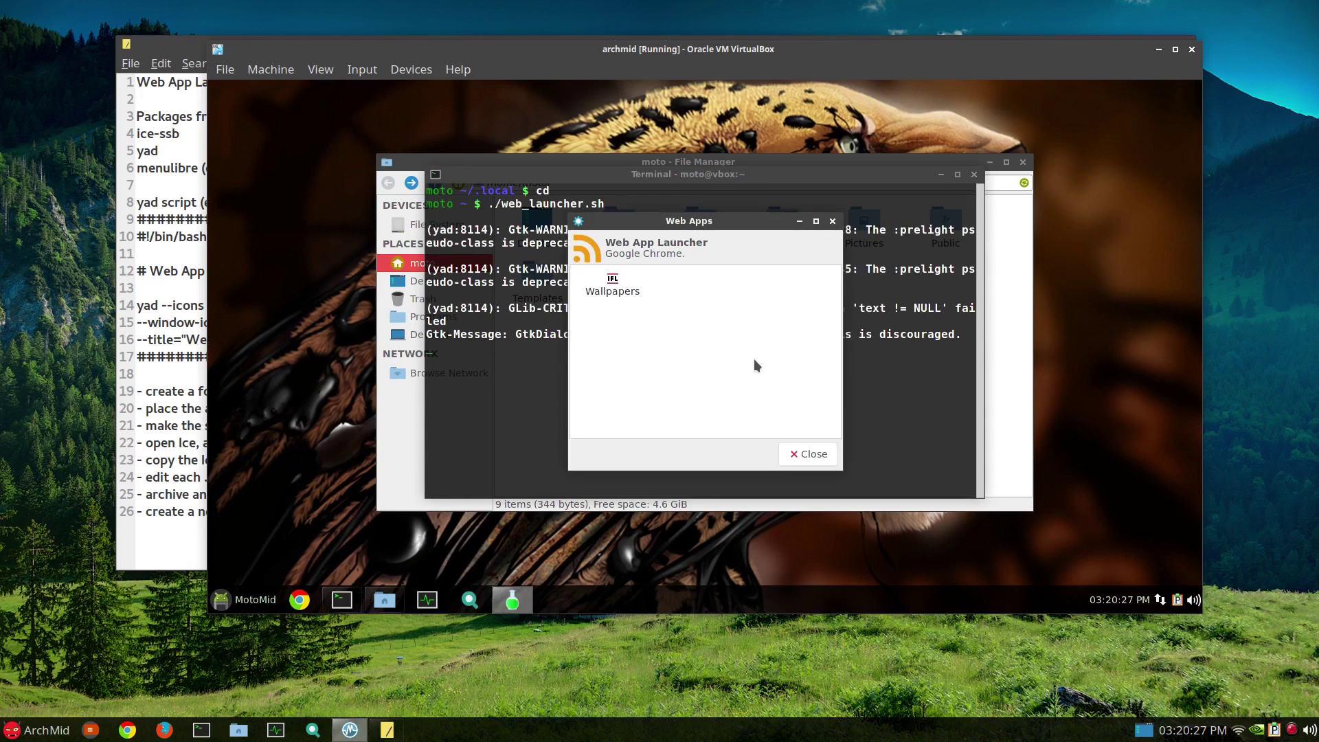
- Test the Wallpapers app from the Web Apps window, then close the app, the launcher and the terminal
double_click(611, 285)
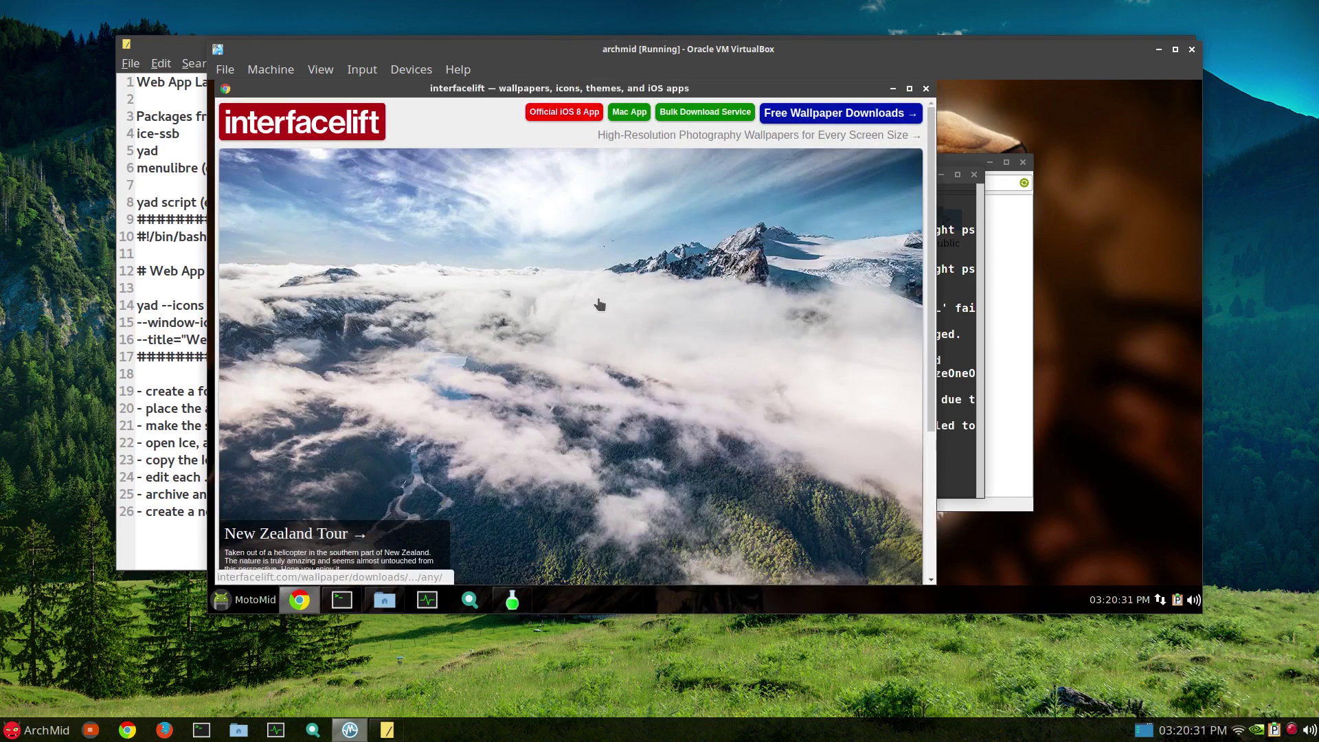
scroll(550, 263, down, 5)
scroll(551, 264, up, 5)
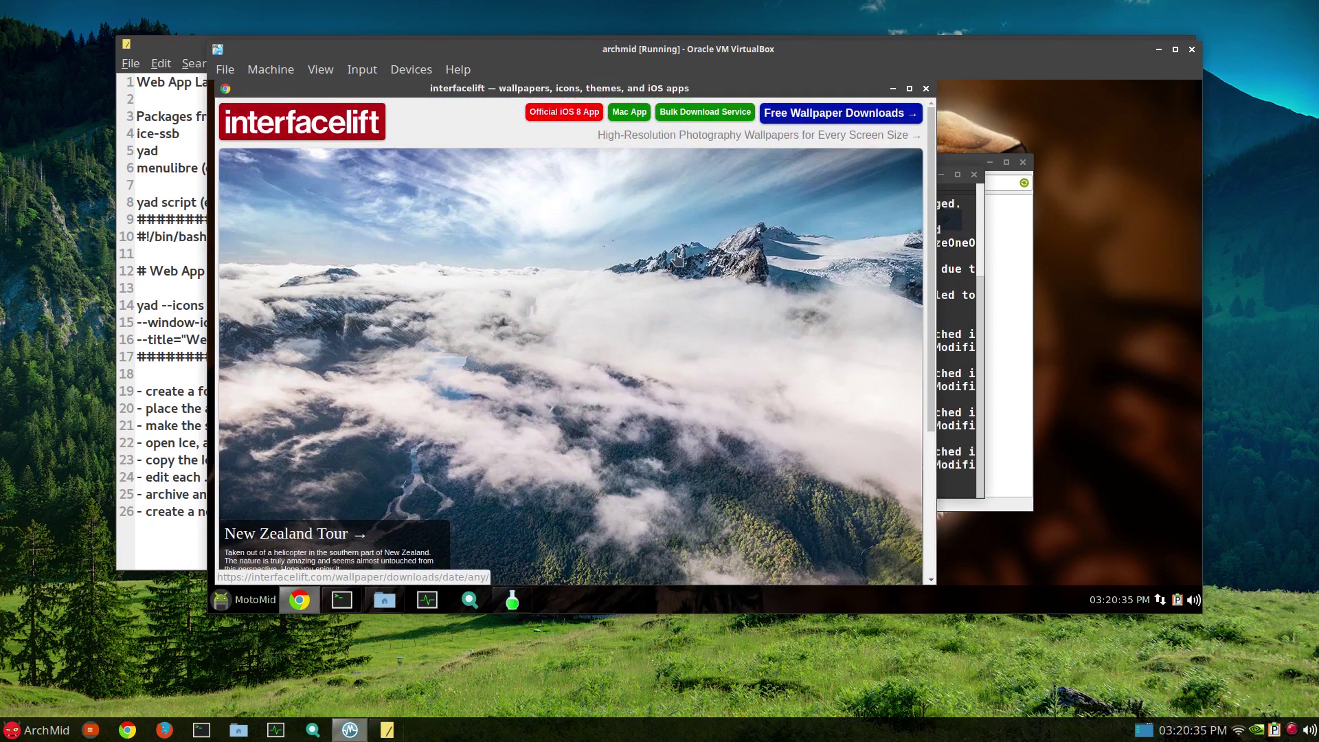
click(926, 90)
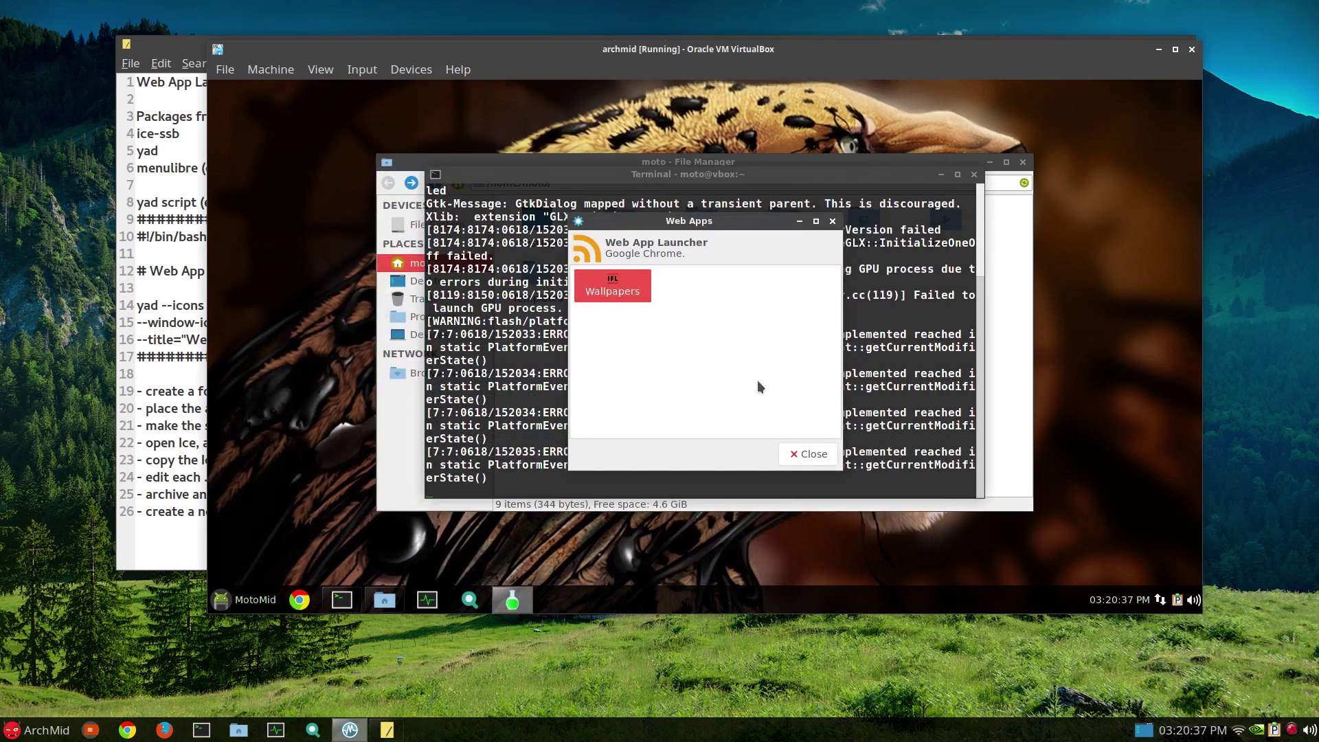
click(805, 455)
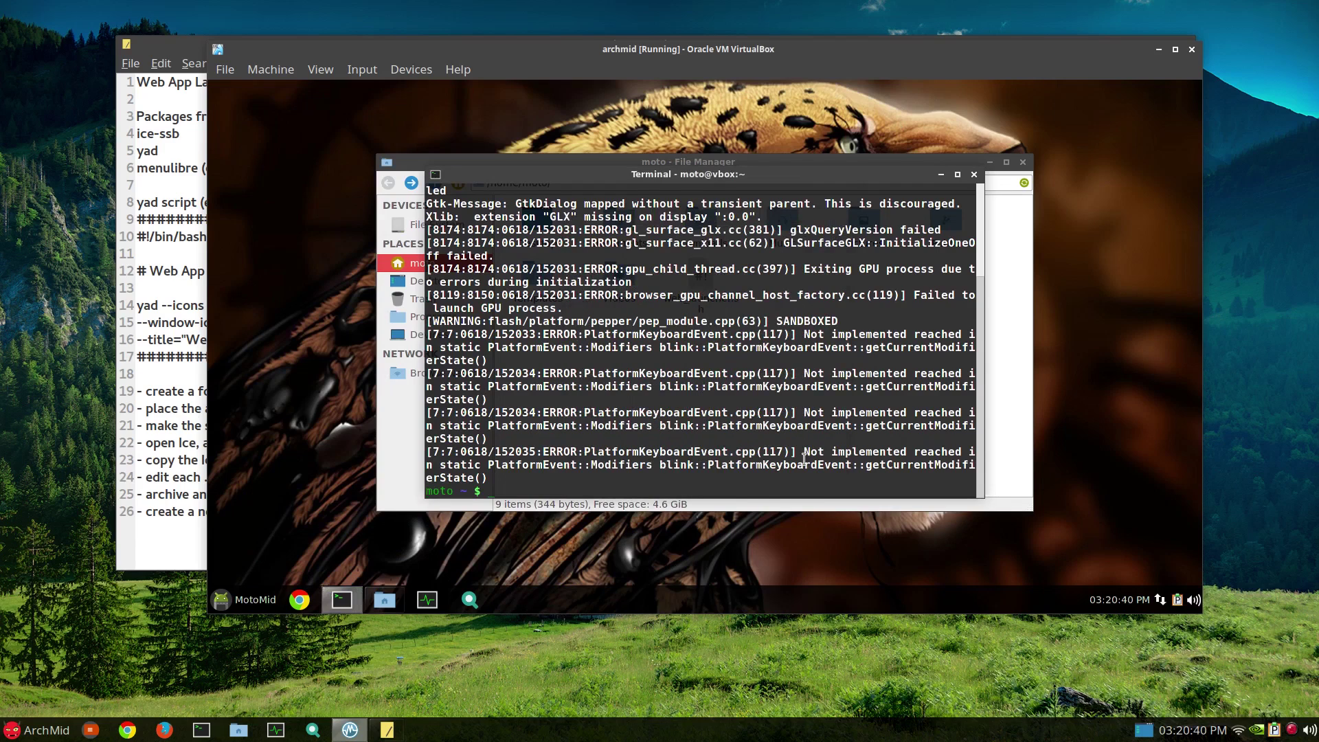
click(973, 174)
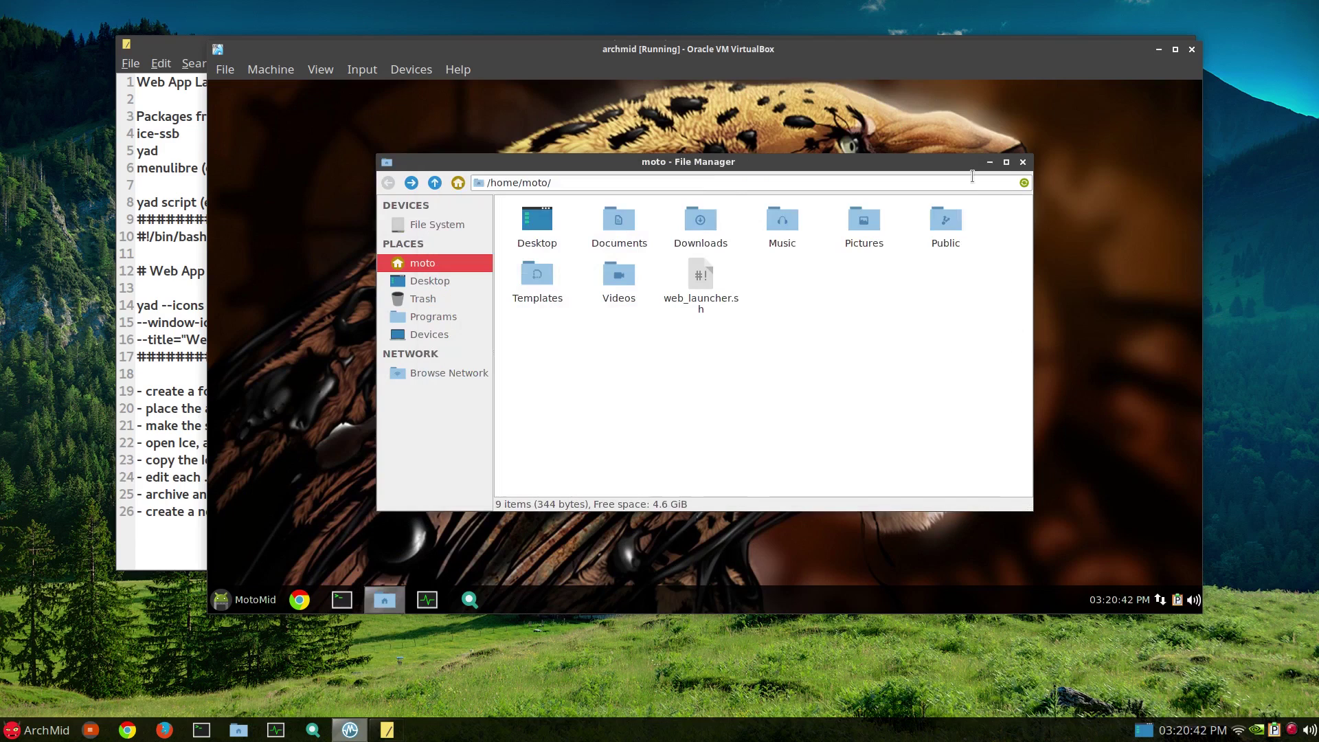
- Check the Internet category of the applications menu for Wallpapers entries, then close the menu
click(244, 602)
mouse_move(286, 397)
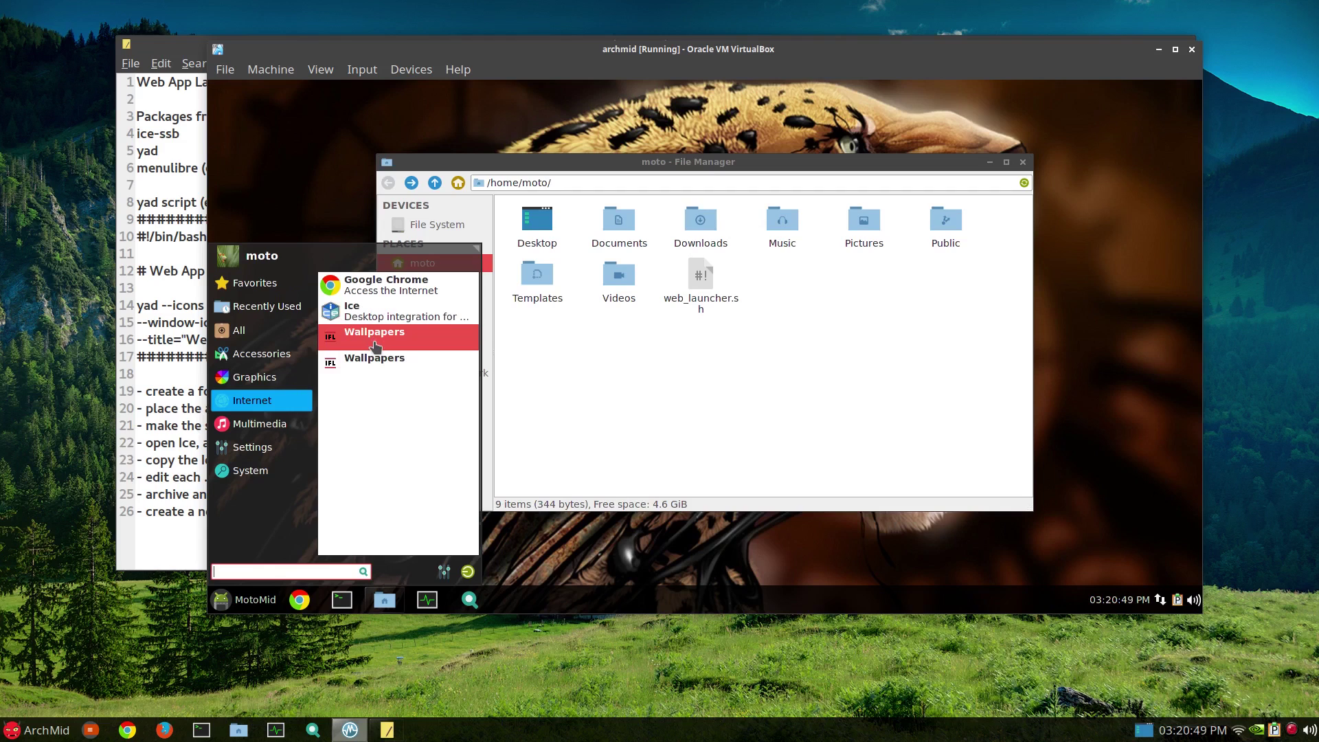
click(655, 387)
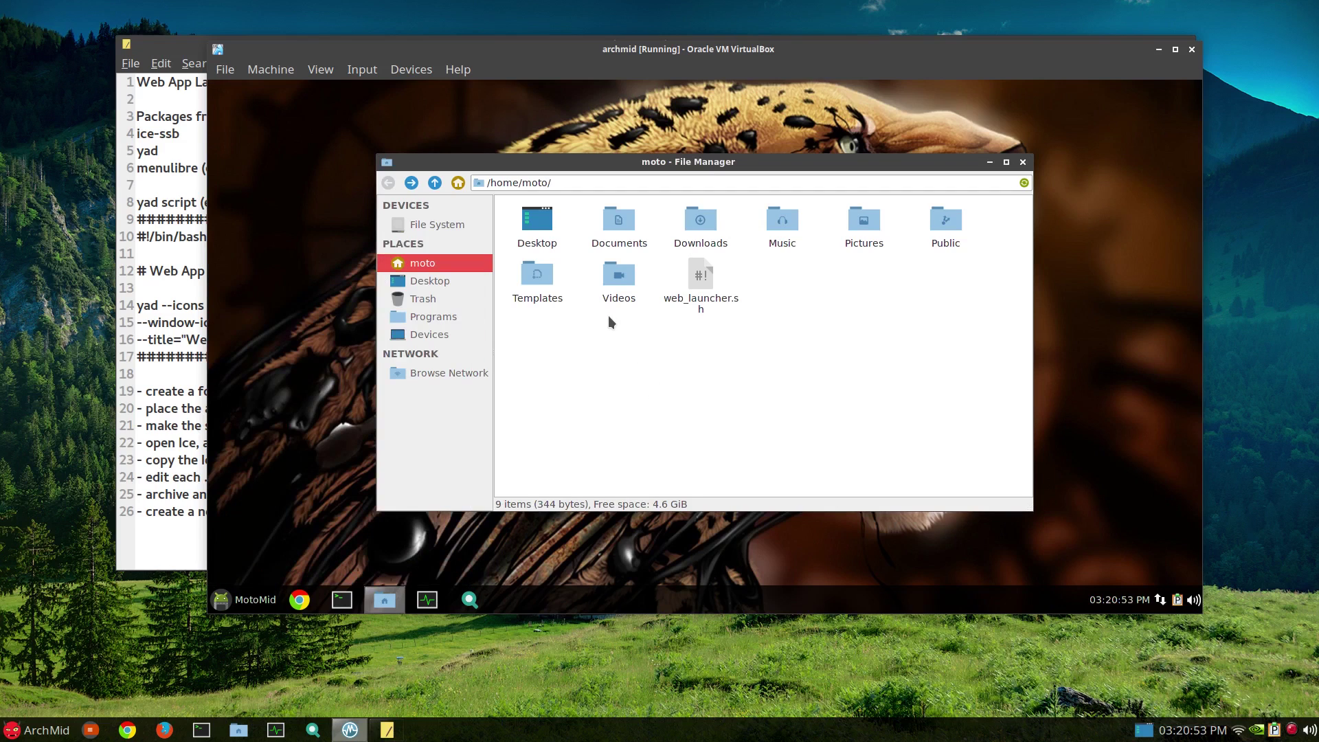
- Go back to the .local/share/applications folder in the file manager
key(ctrl+l)
key(End)
text(.local/)
key(Return)
key(ctrl+l)
key(End)
text(share/)
key(Return)
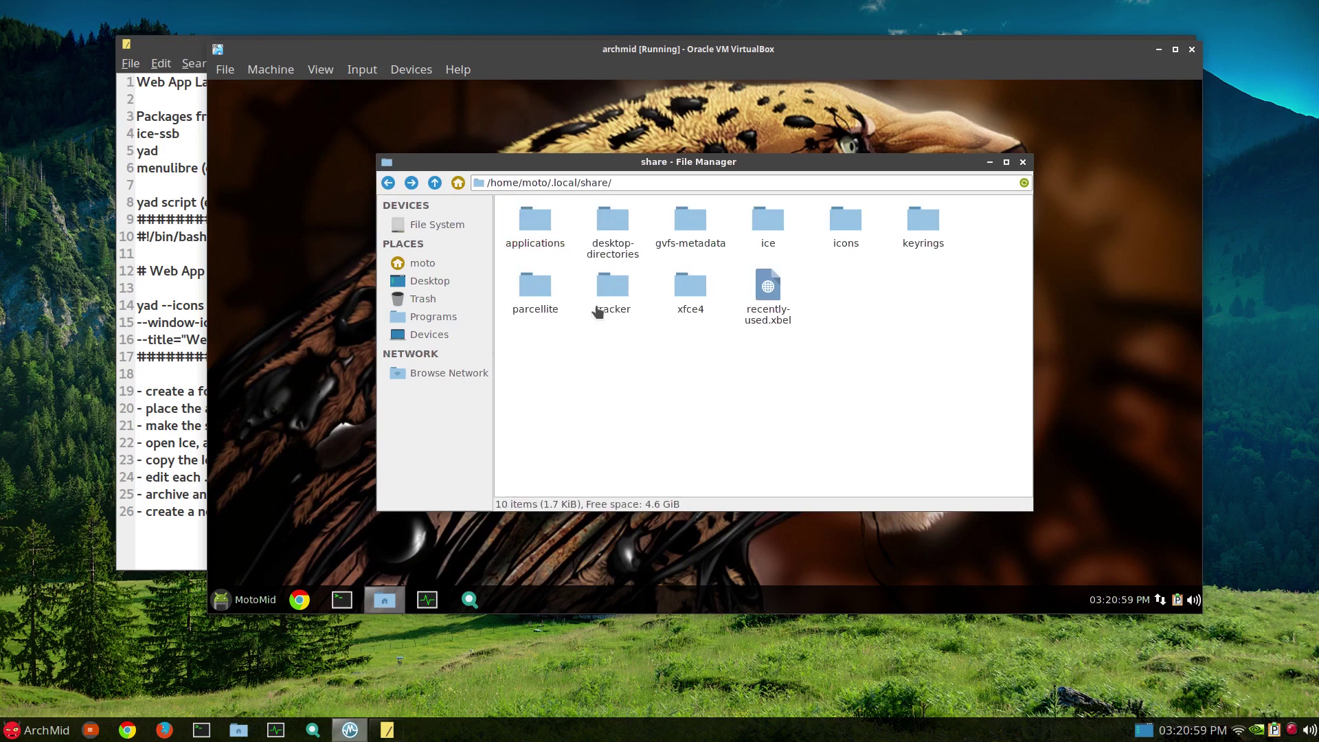
click(535, 220)
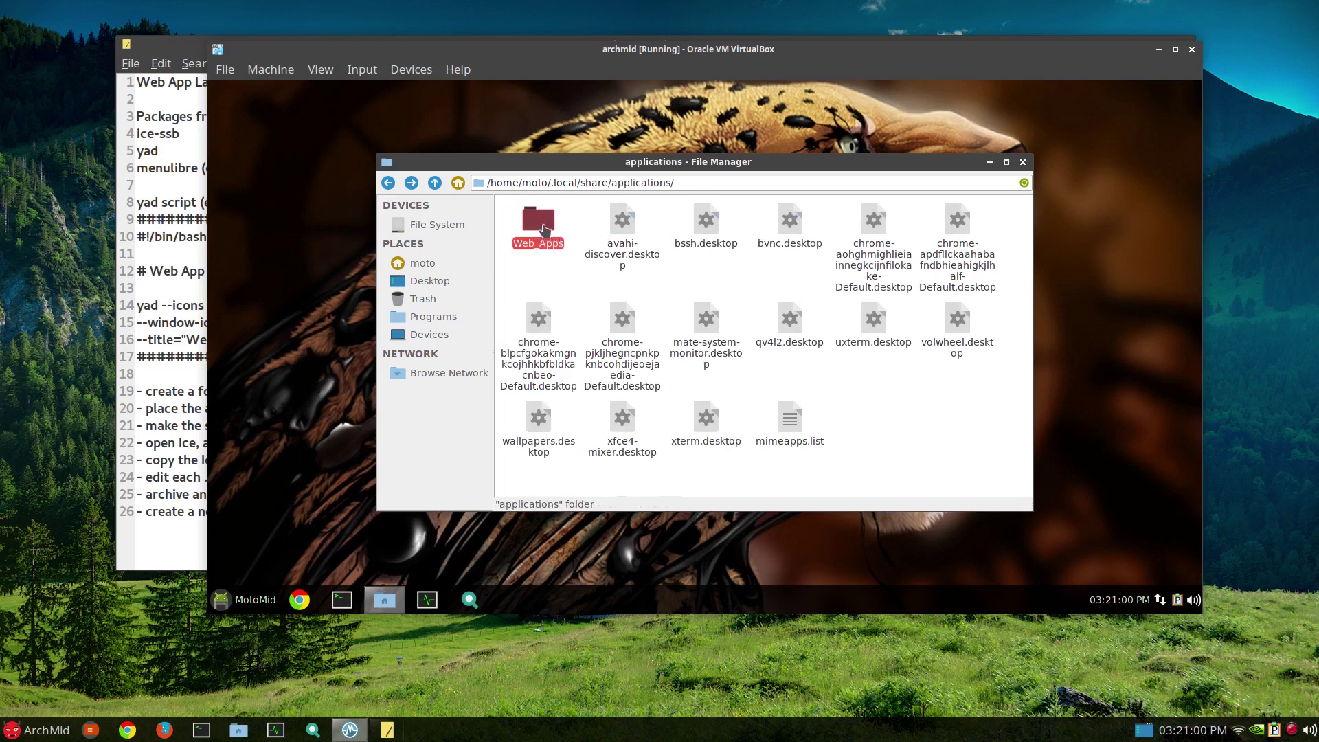
- Archive wallpapers.desktop as wallpapers.desktop.tar.gz in the applications folder
right_click(550, 451)
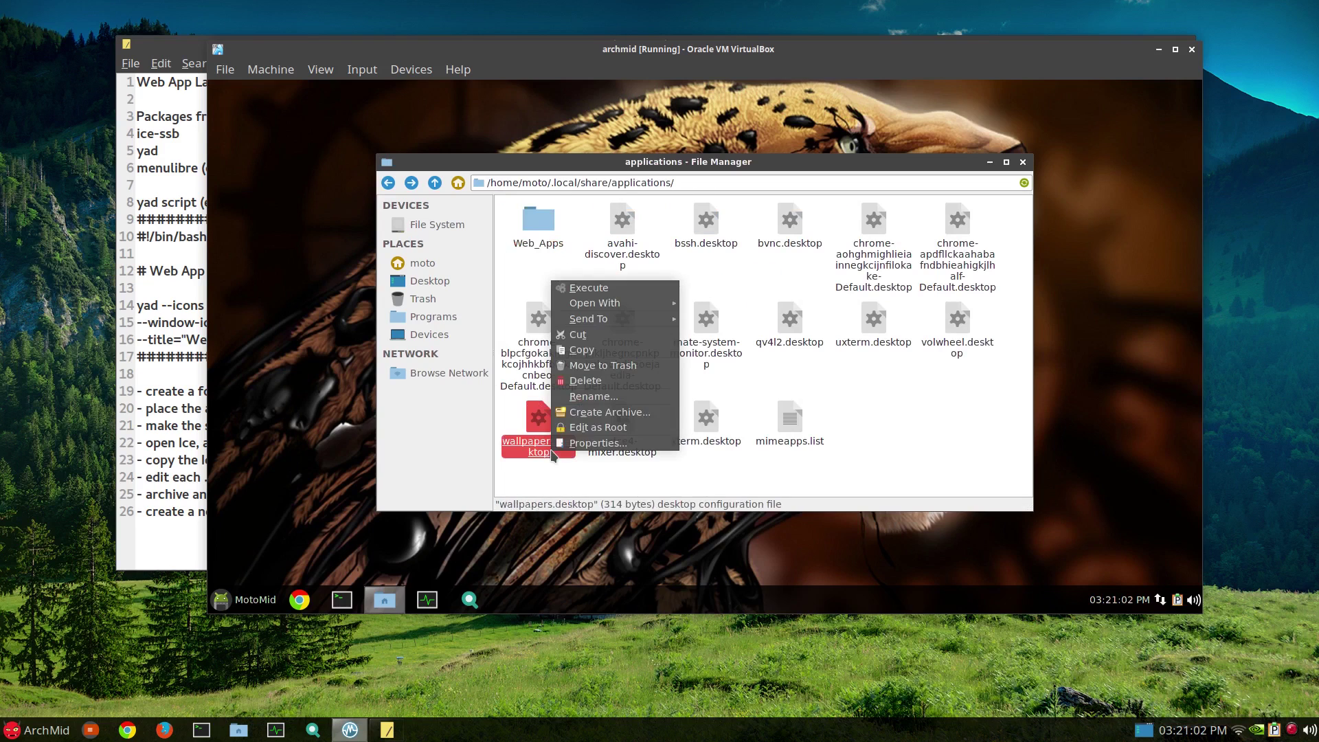
click(608, 412)
click(890, 398)
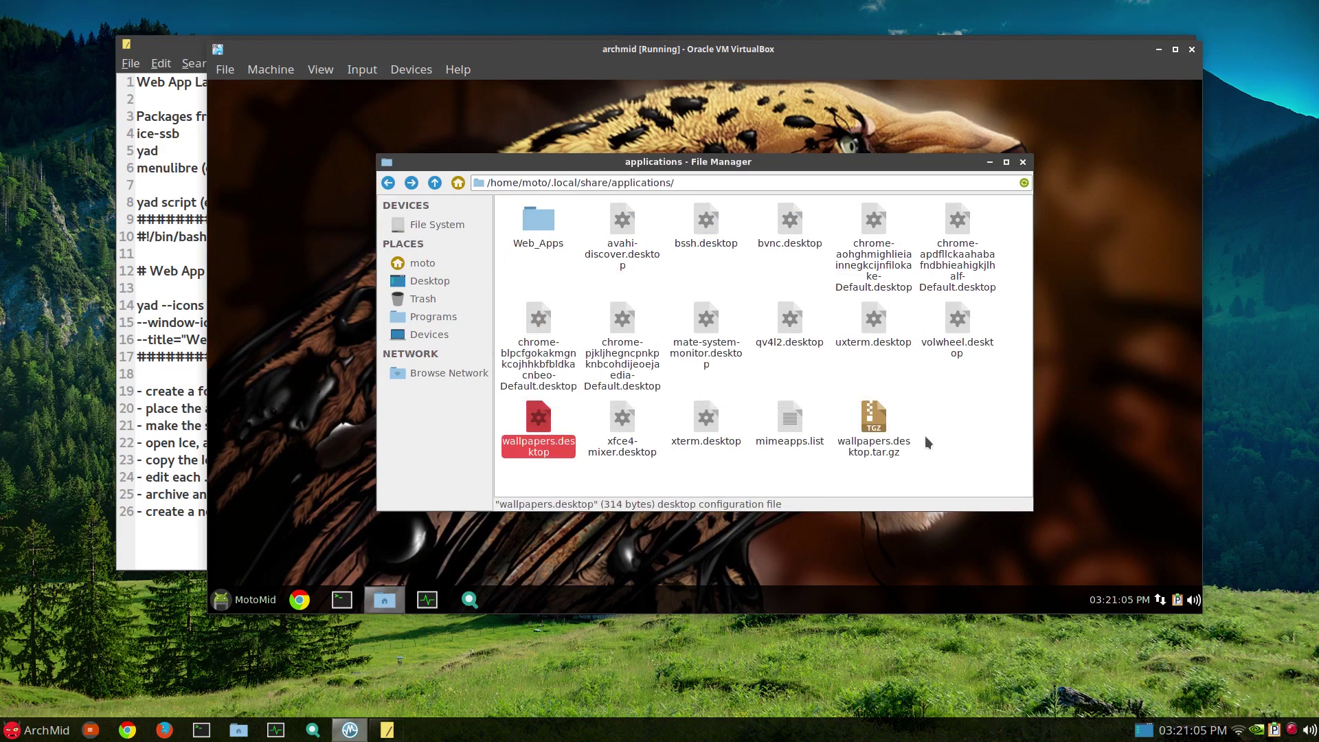
- Permanently delete the original wallpapers.desktop from the applications folder and close the file manager
click(571, 493)
click(536, 450)
click(610, 462)
click(517, 486)
click(522, 446)
key(shift+Delete)
key(Return)
key(alt+F4)
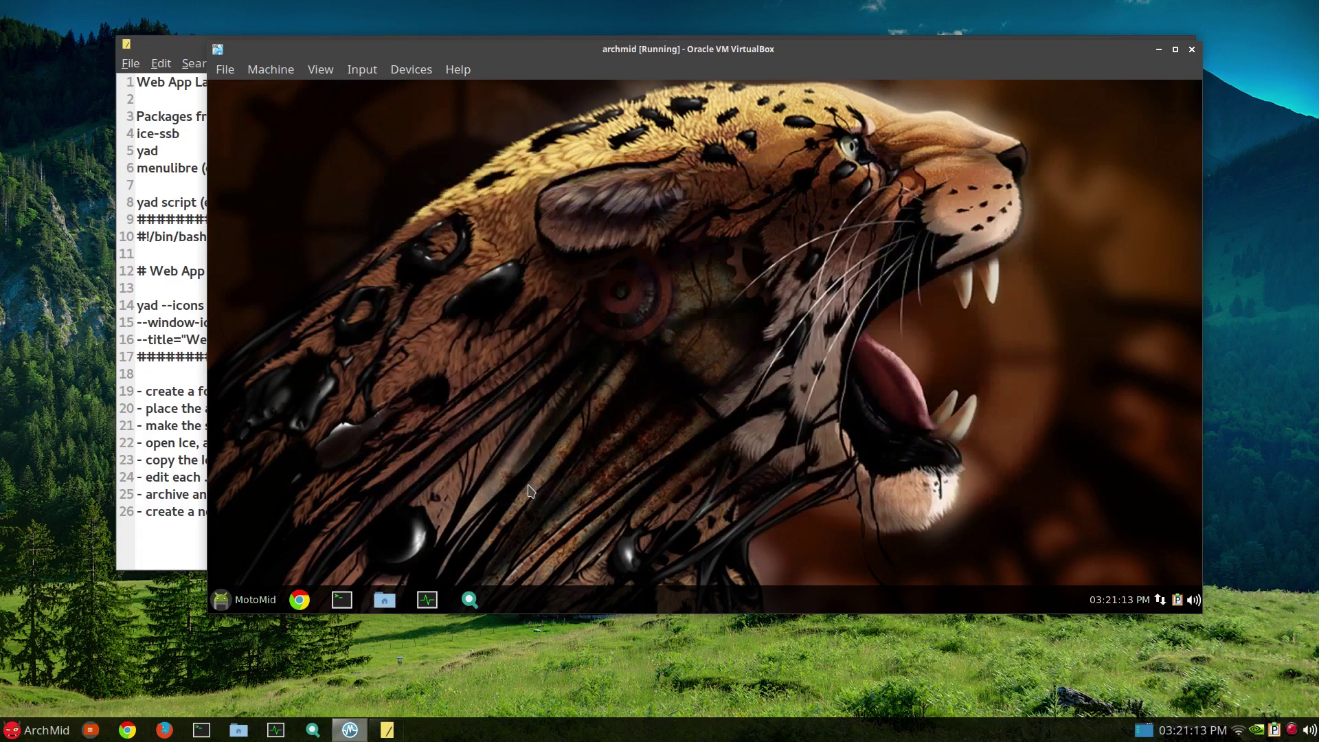
- Launch Wallpapers from the Internet category of the applications menu to test it, then close its window
click(242, 602)
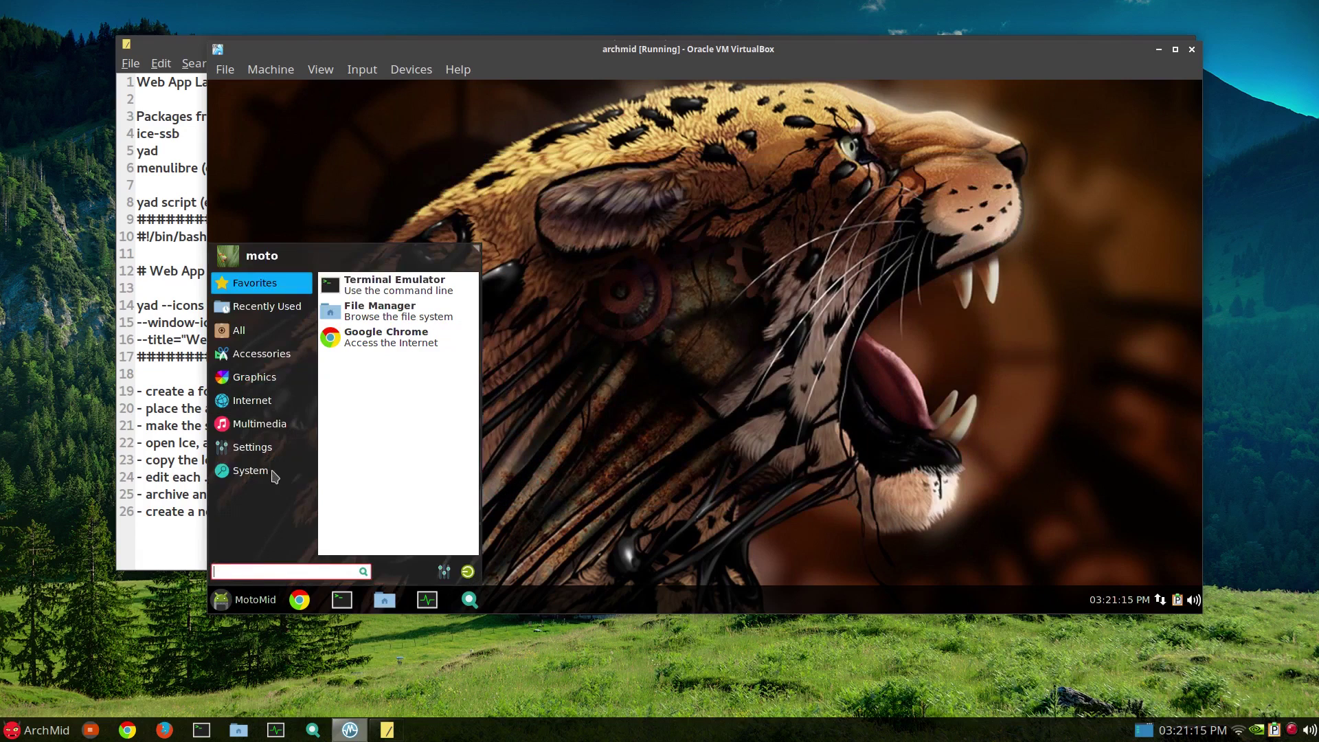
mouse_move(258, 410)
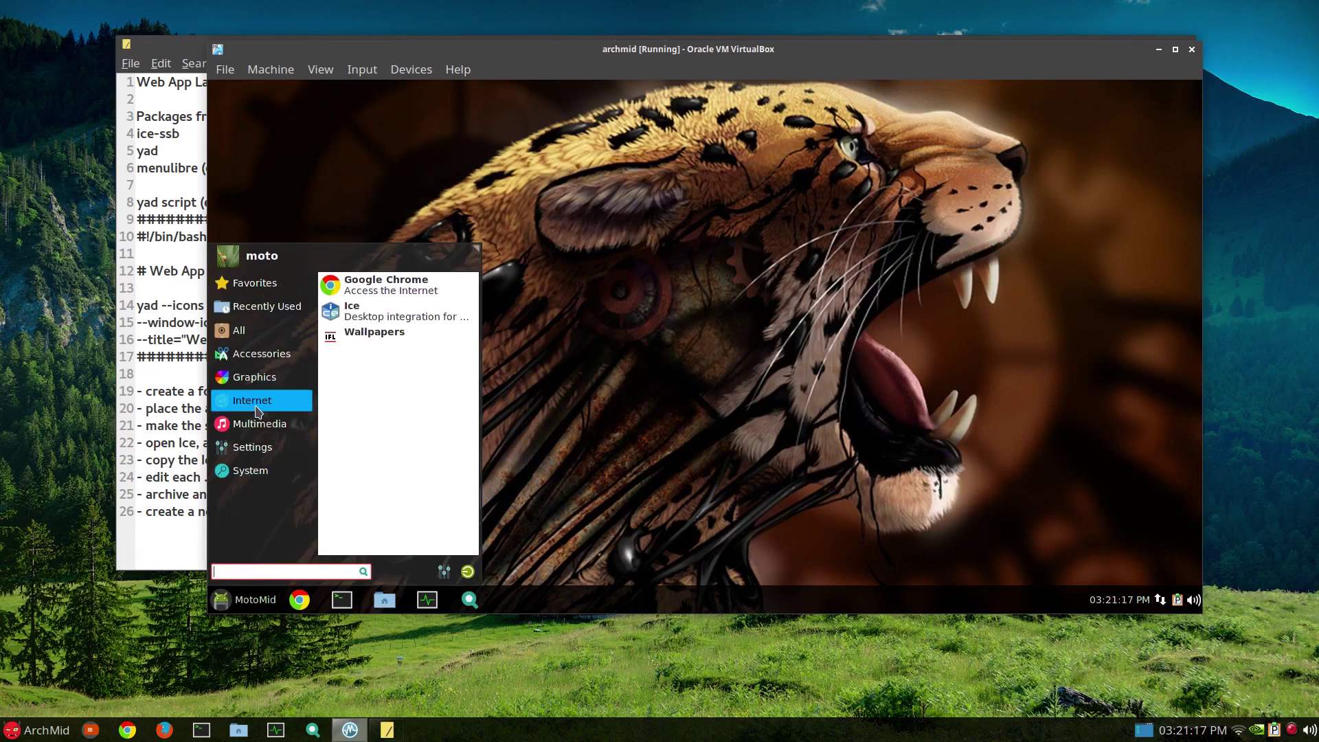
click(377, 337)
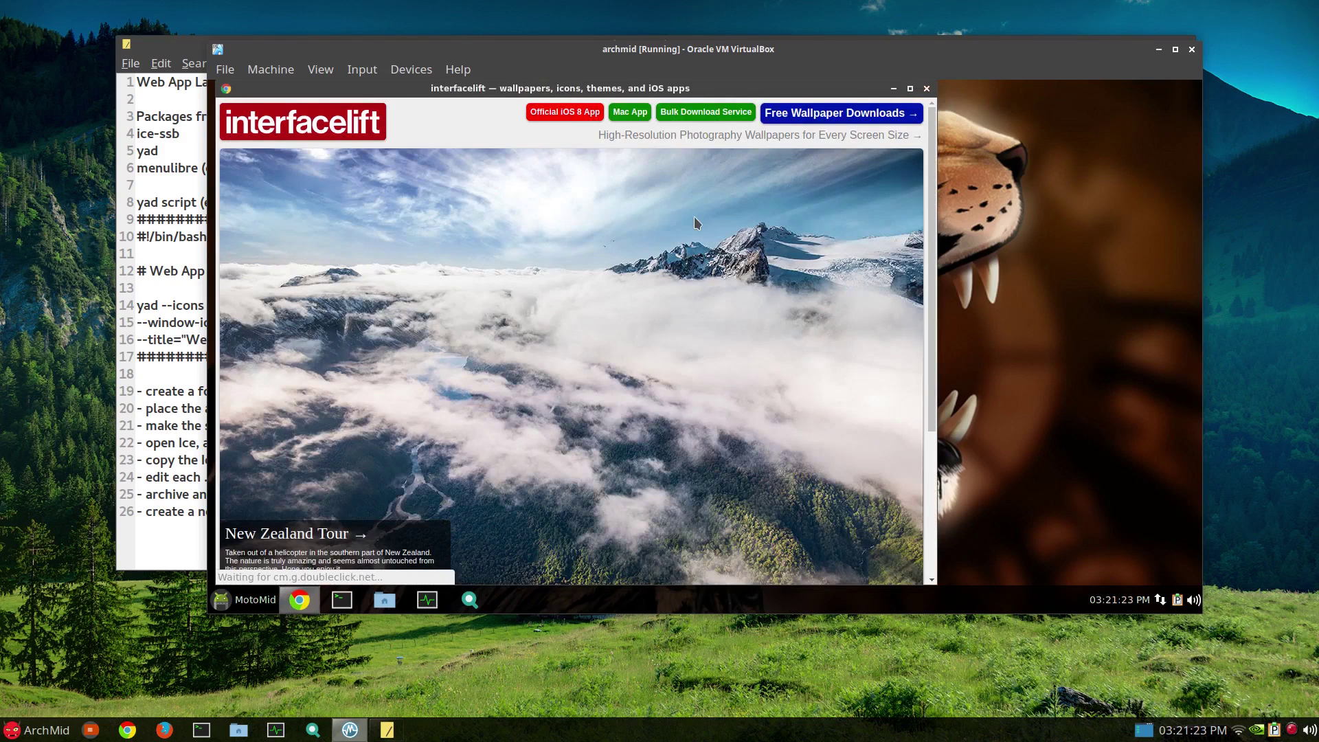
click(926, 89)
- Add a Launcher item to Panel 1 through the panel preferences
right_click(575, 308)
click(419, 386)
right_click(533, 599)
mouse_move(565, 593)
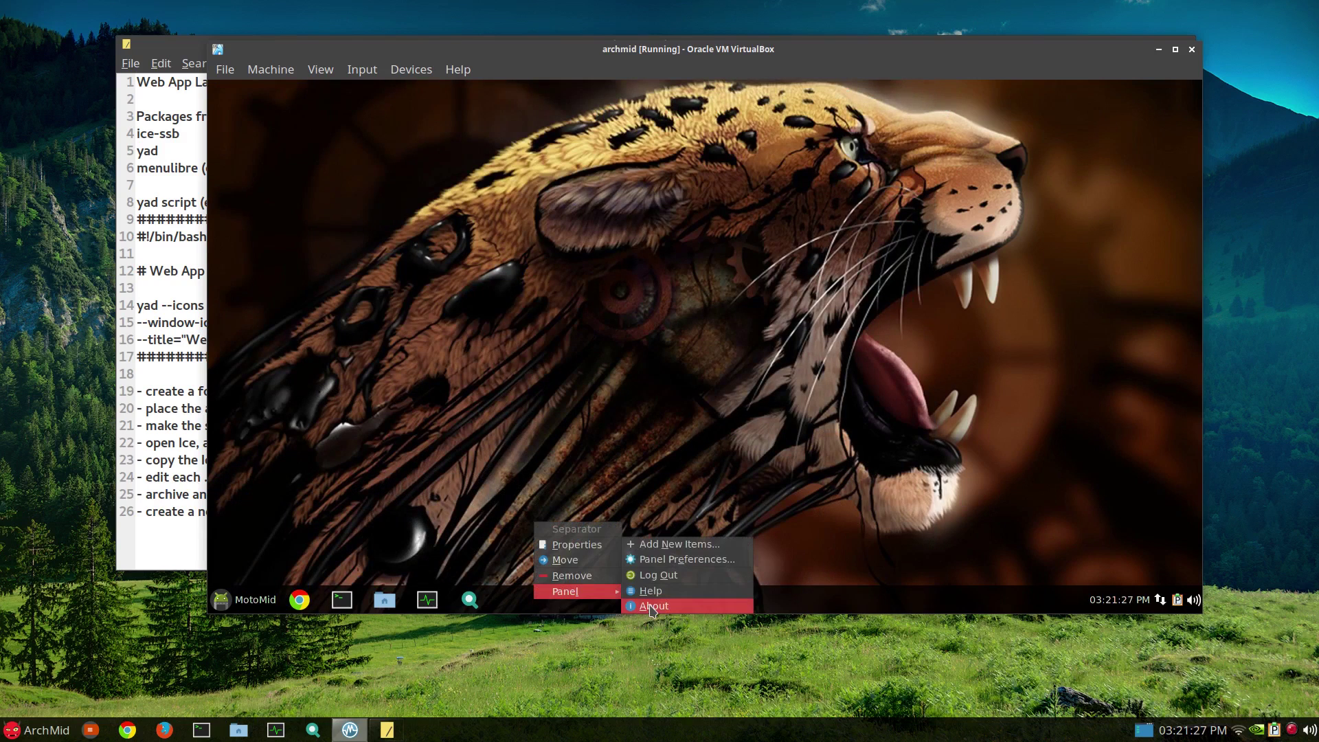
click(679, 560)
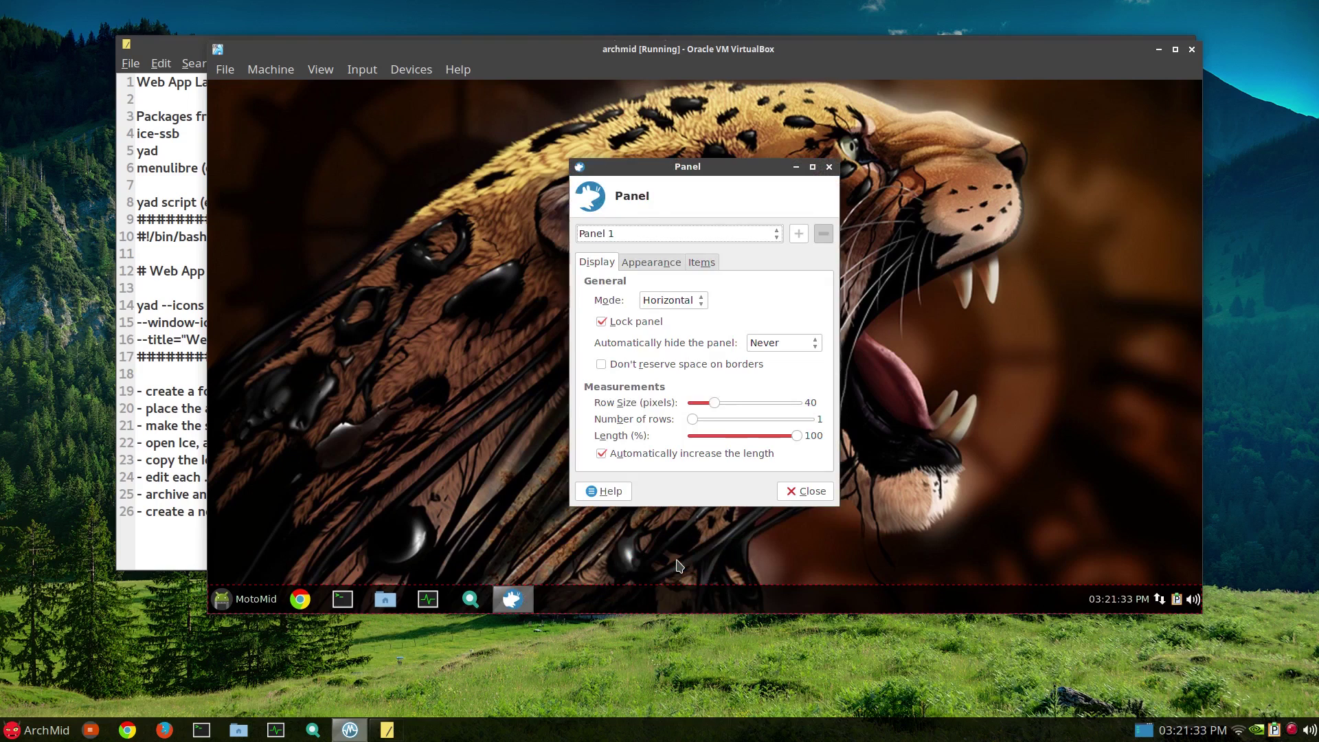
click(704, 264)
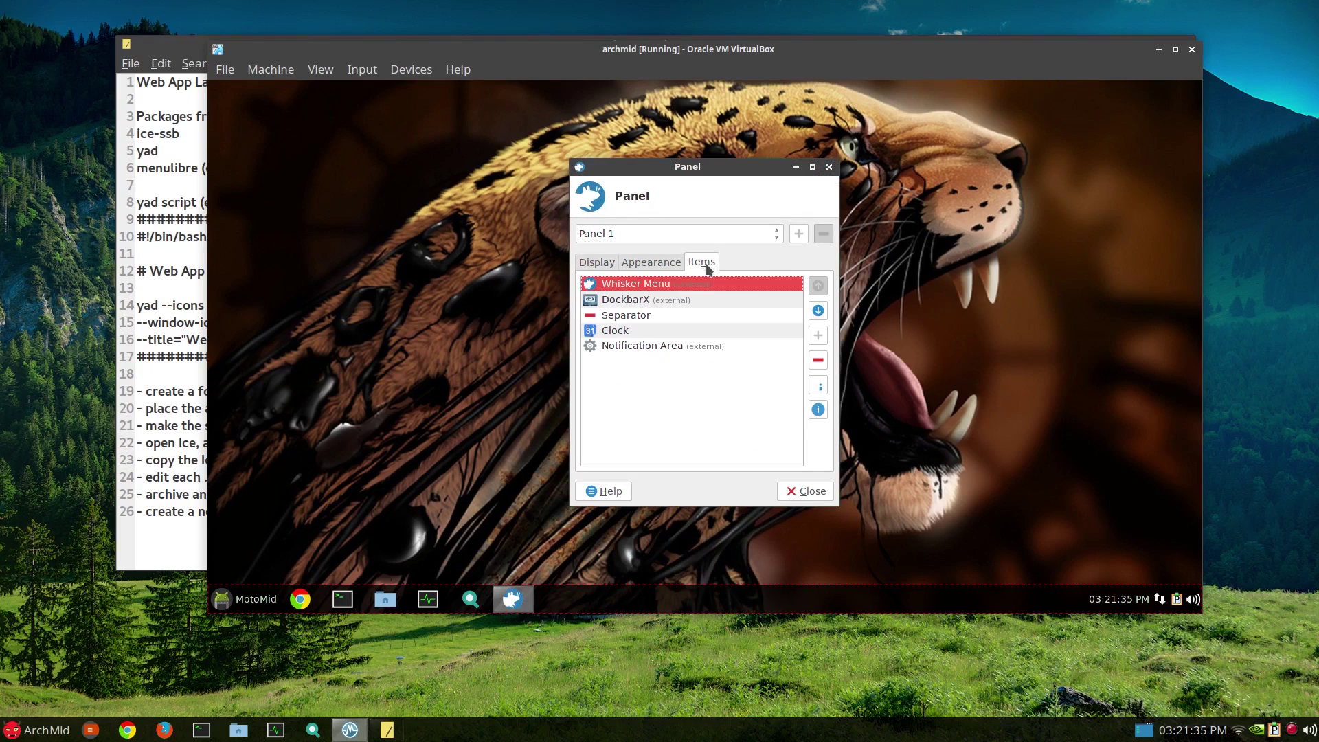
click(818, 335)
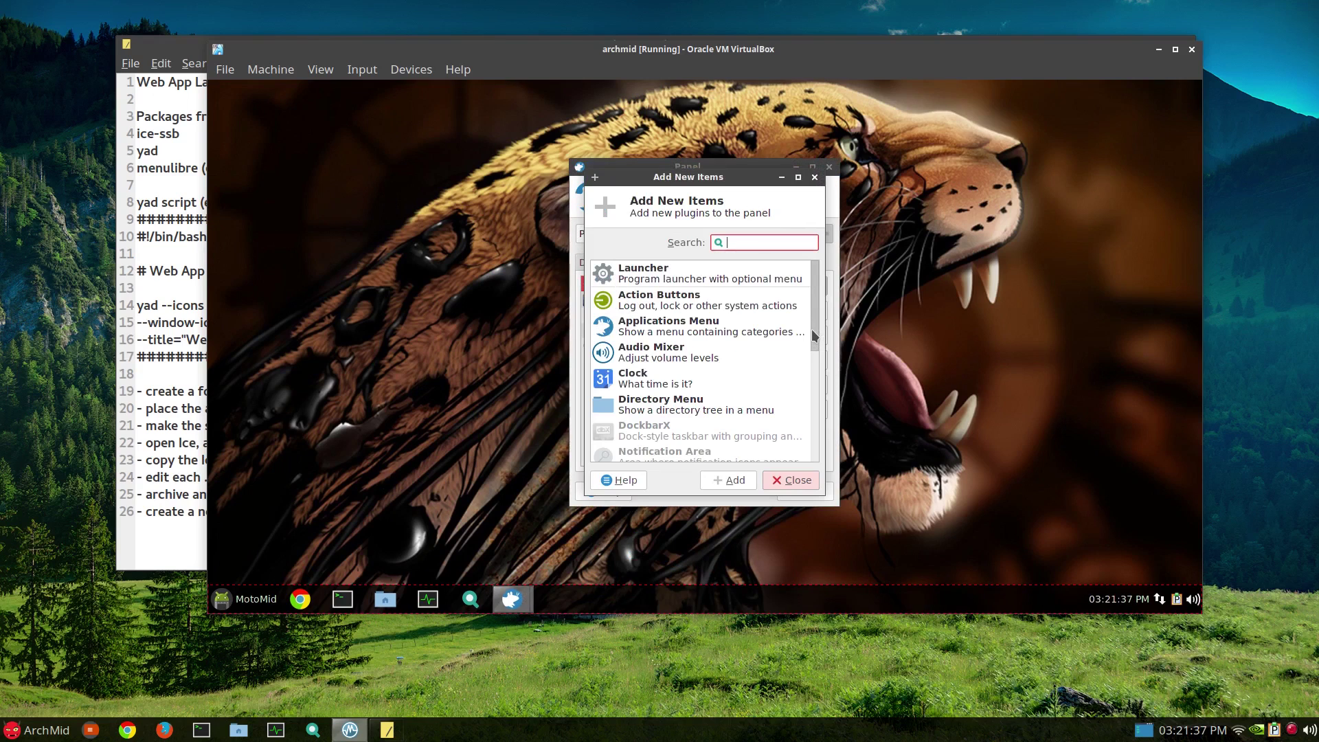
click(620, 274)
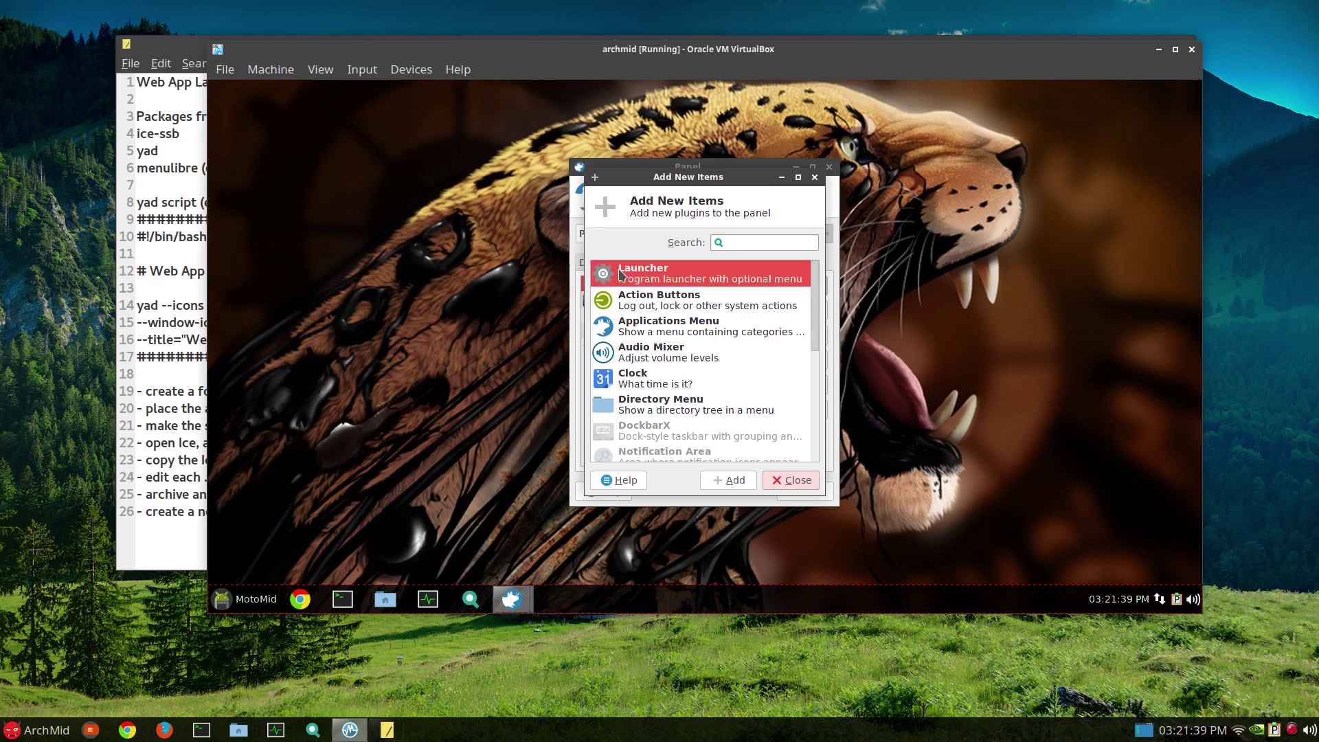
click(719, 481)
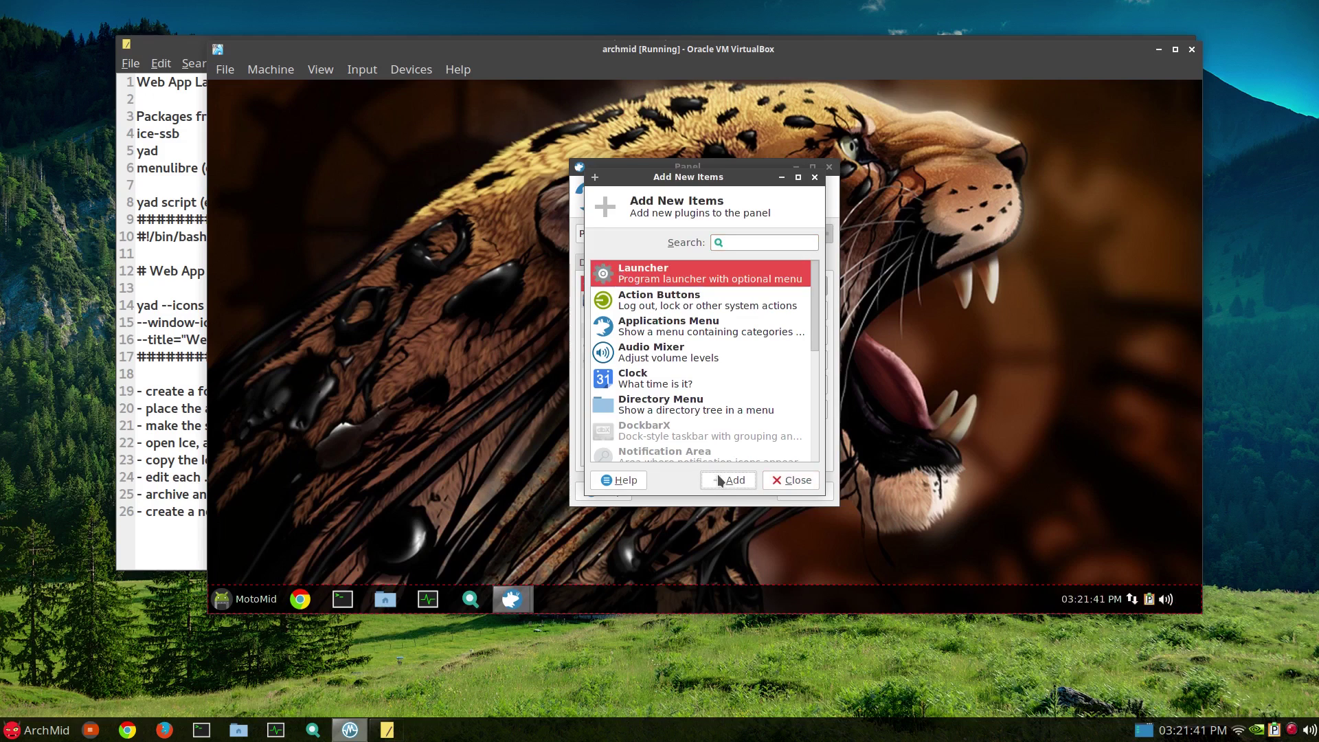
click(776, 481)
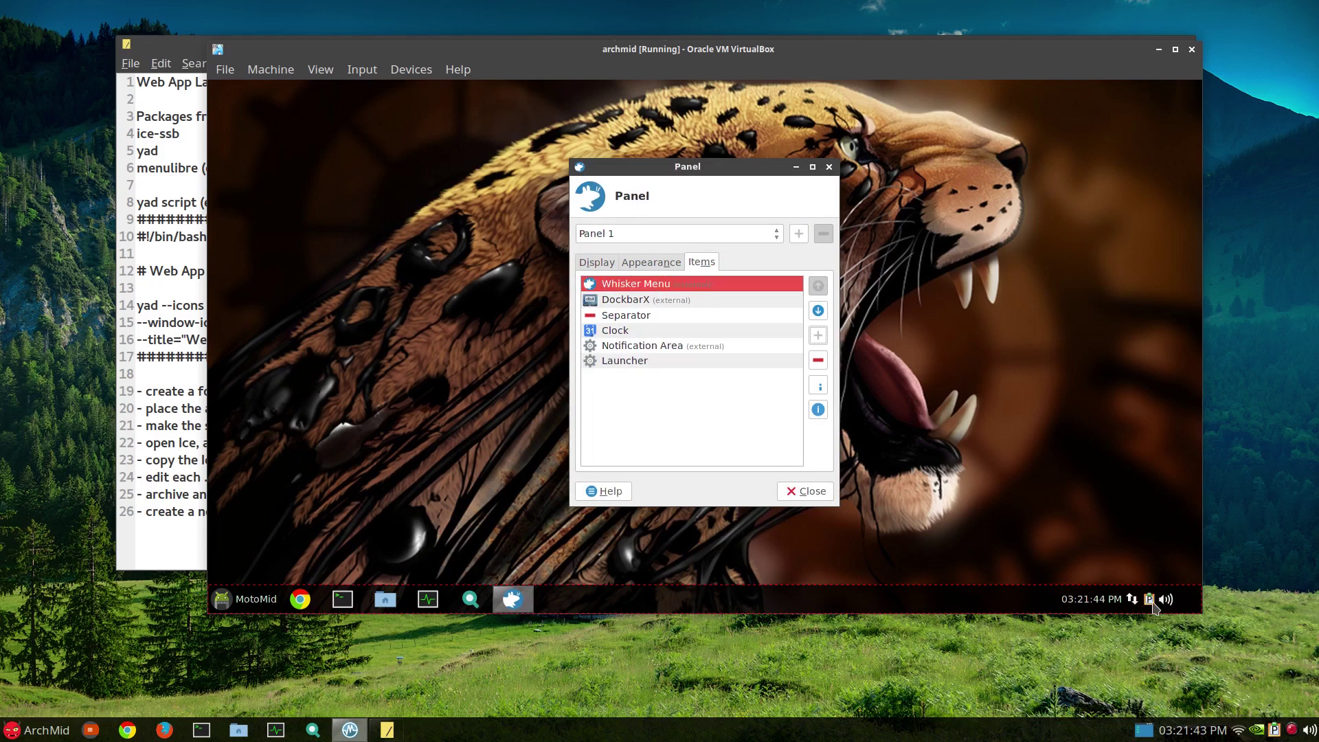
- Open the empty panel launcher's properties and start a new launcher entry named Web Launcer
right_click(1200, 607)
mouse_move(1187, 588)
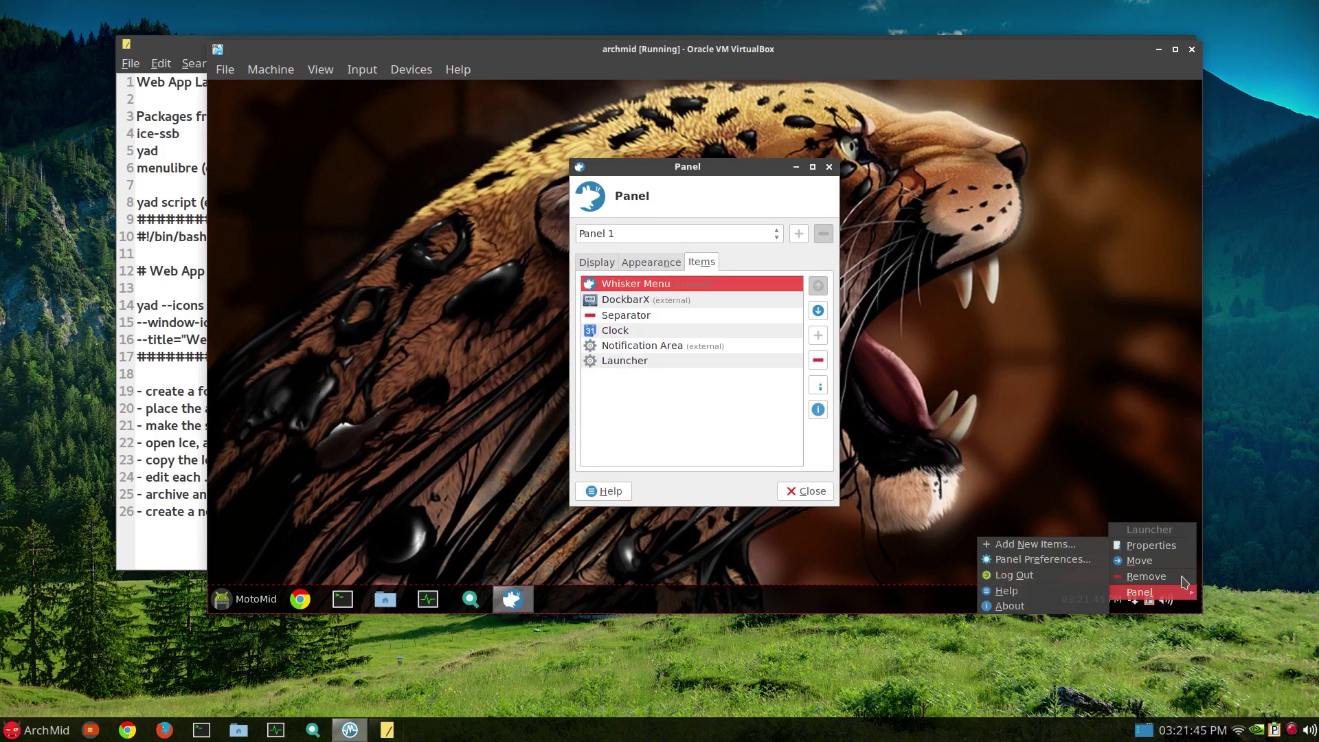
click(1161, 545)
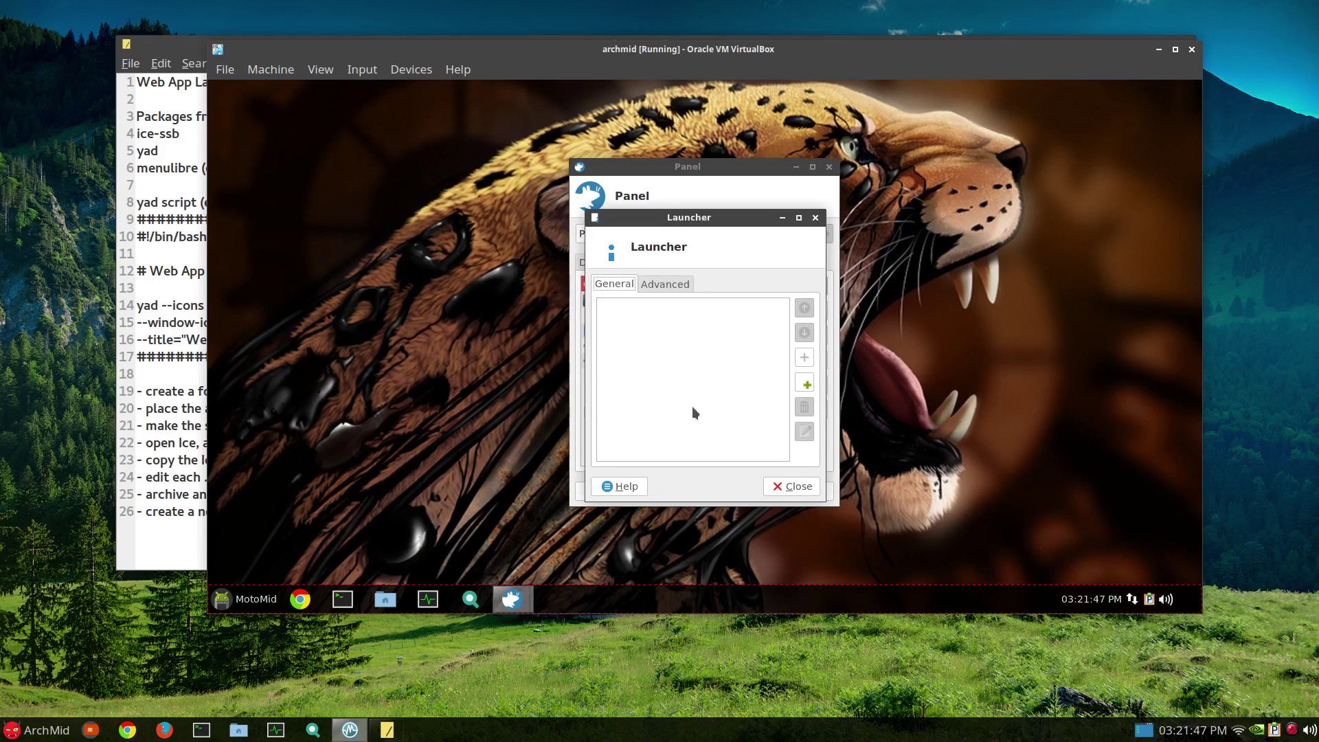
click(661, 284)
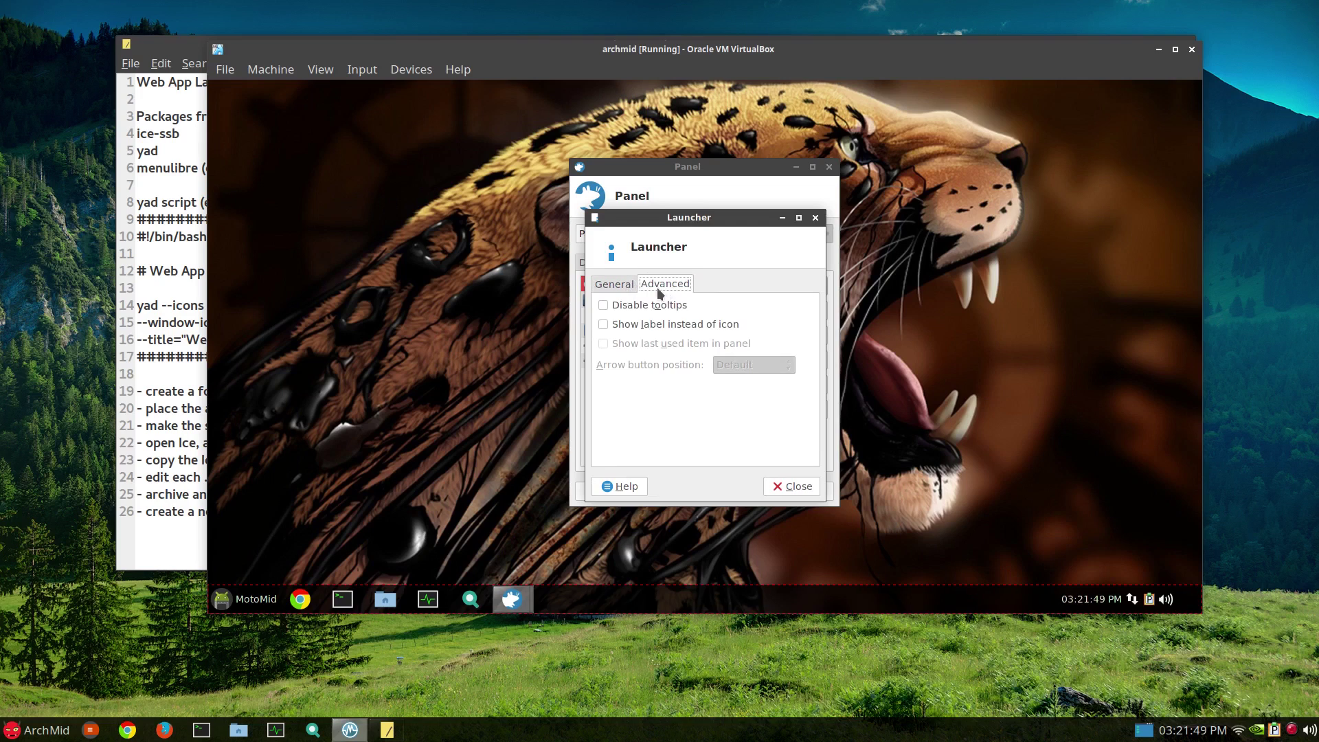
click(616, 285)
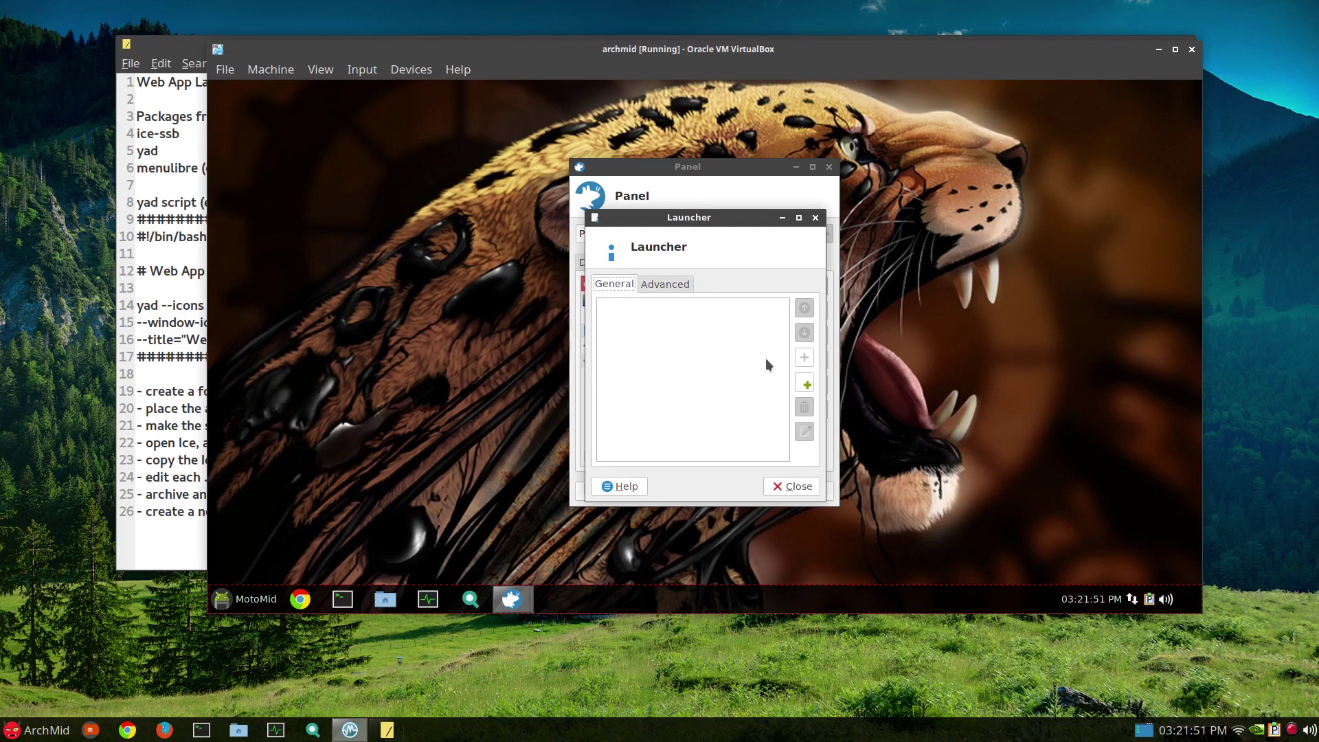
click(807, 382)
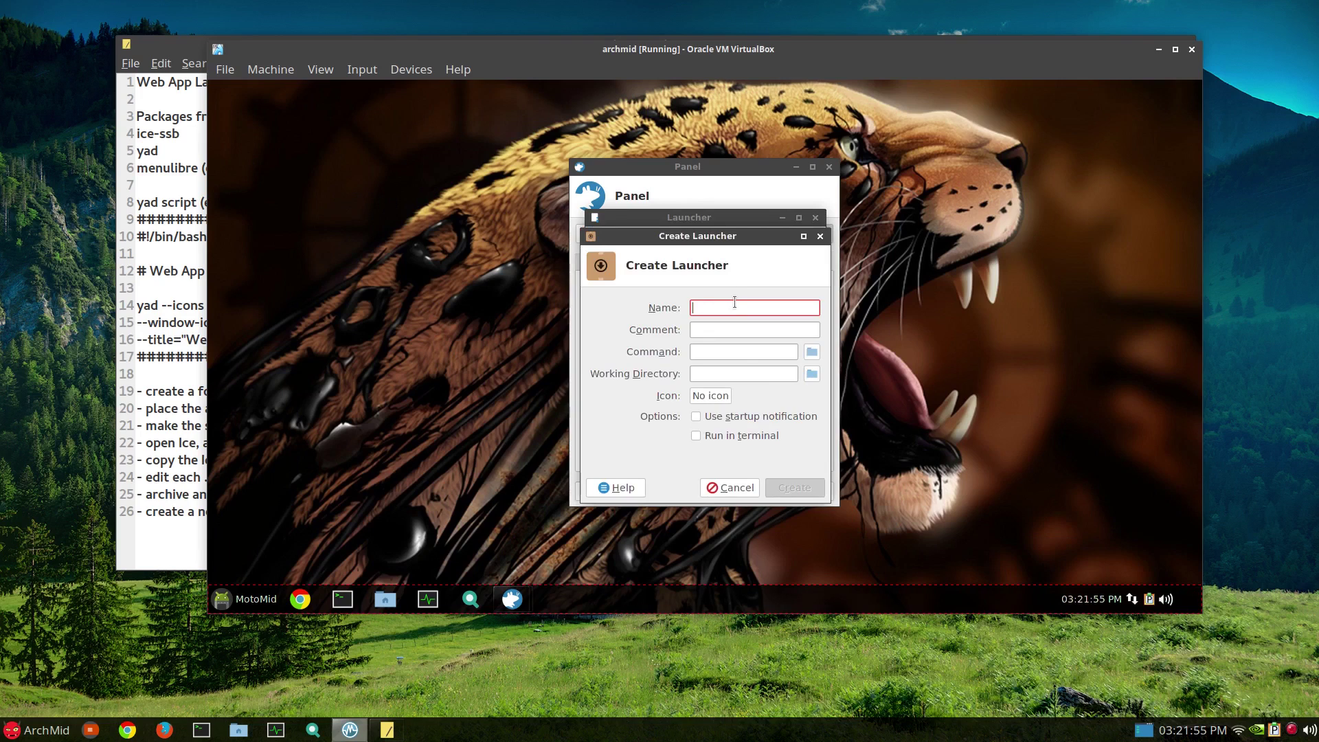
text(Web )
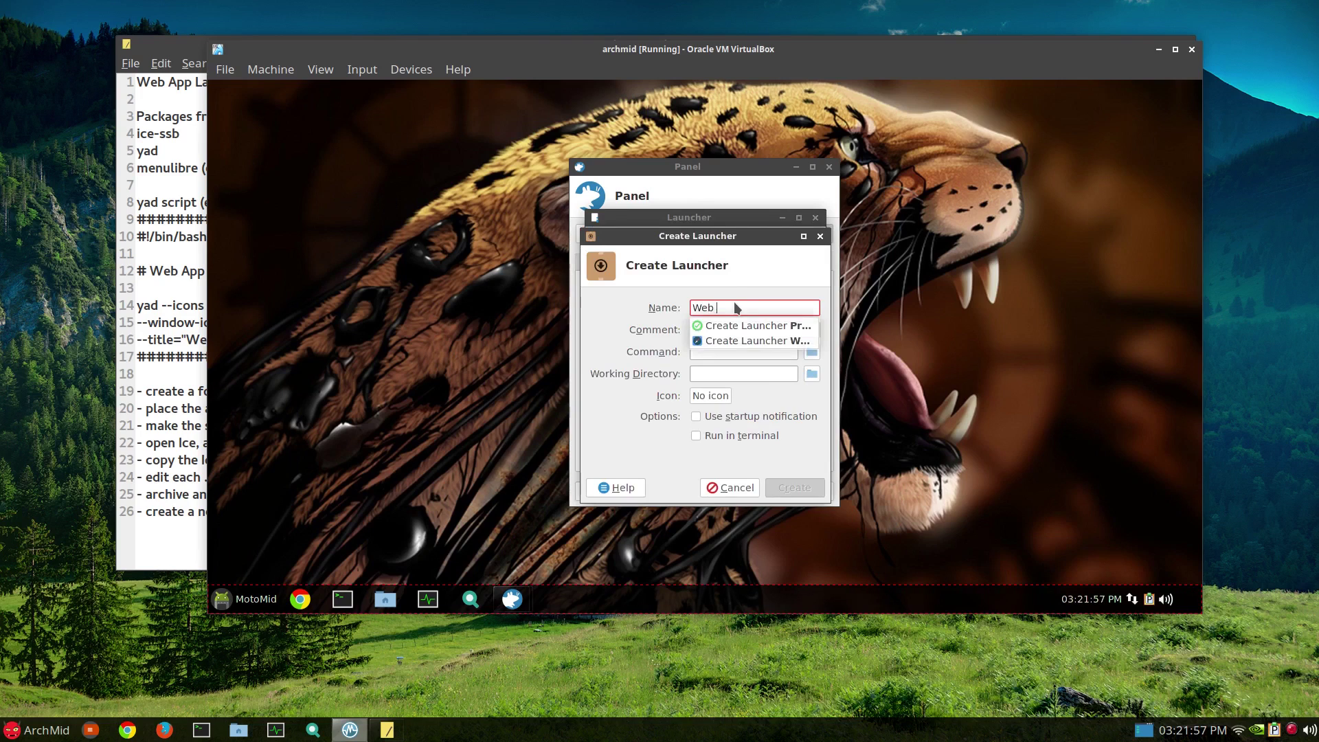
text(Launcer)
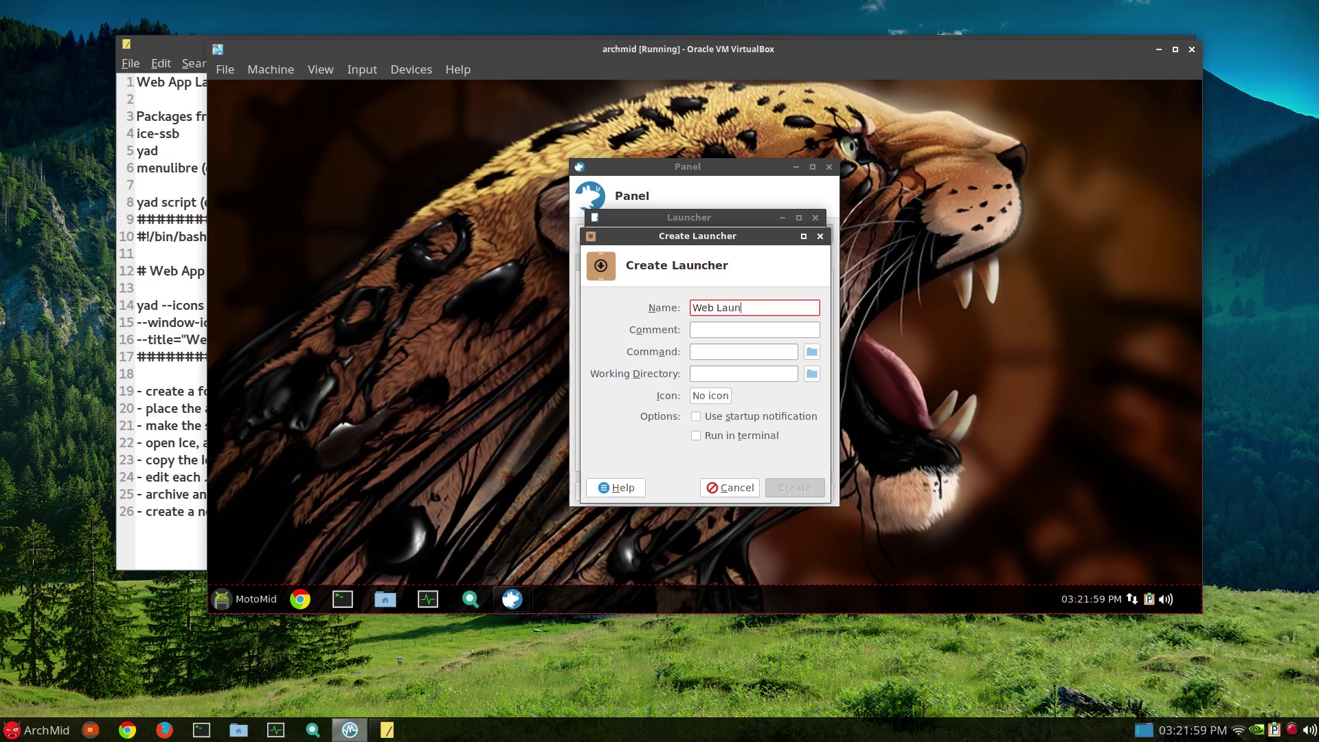
key(Tab)
key(Tab)
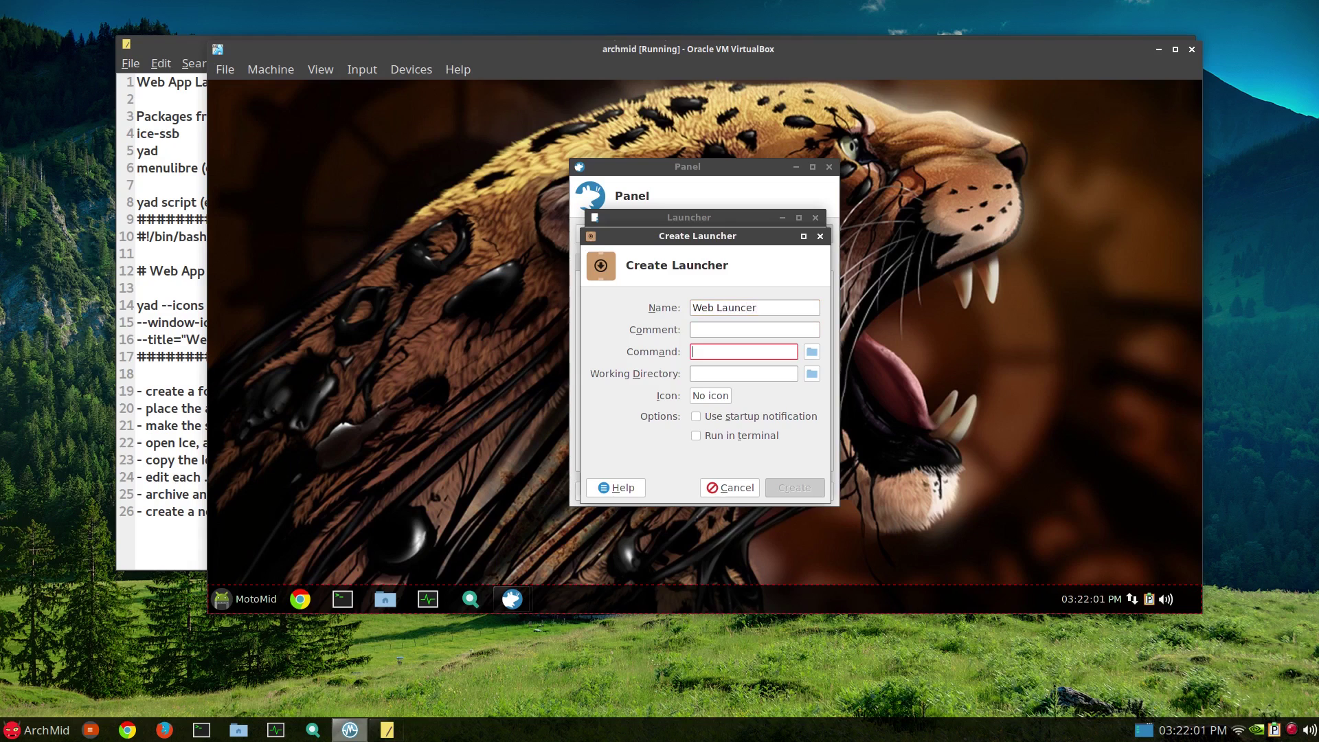
- Set the entry's command to the web_launcher.sh script in the home folder
click(812, 352)
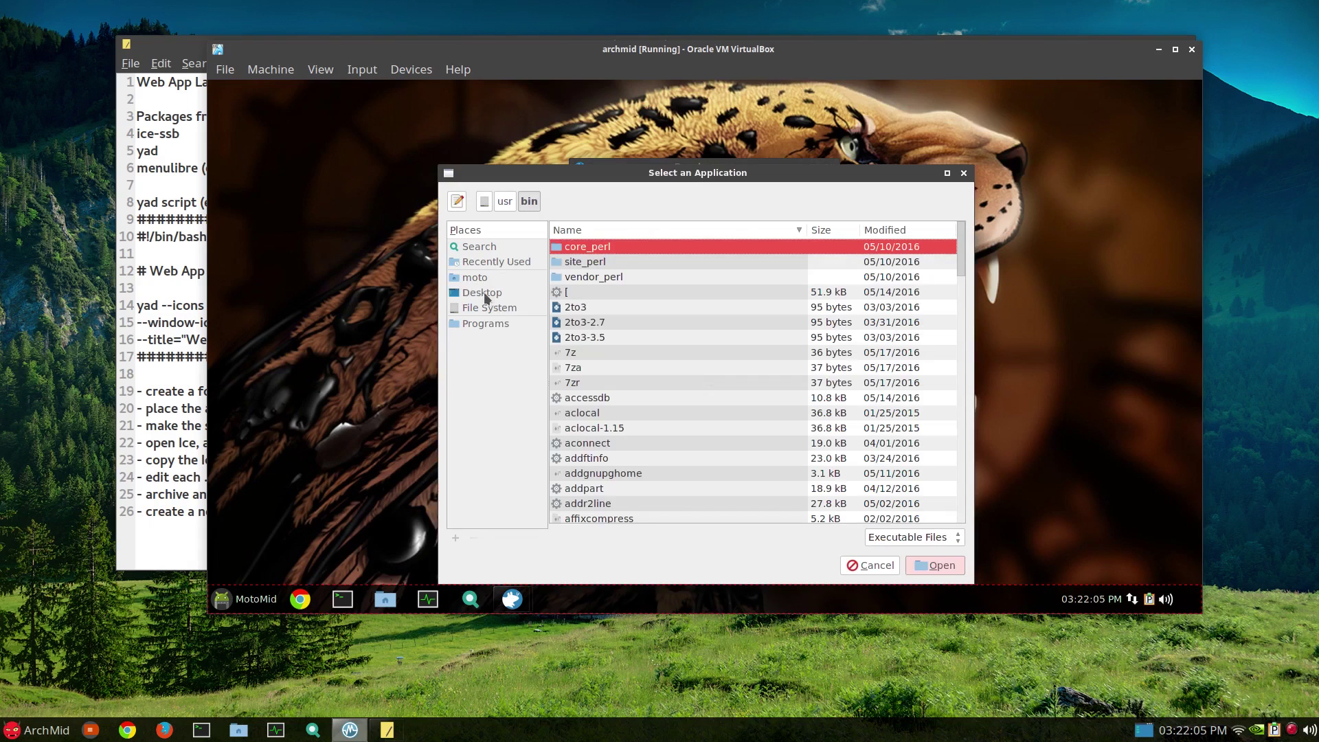
click(475, 278)
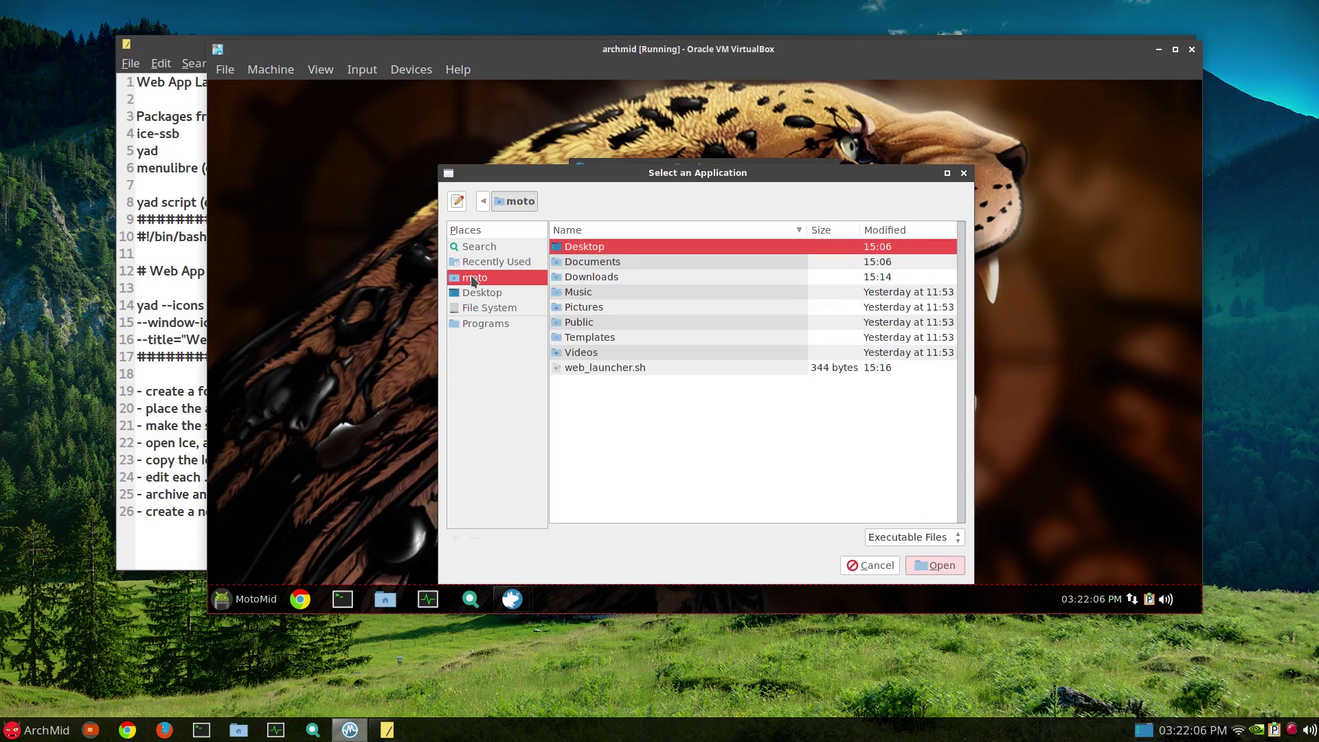
click(600, 369)
click(922, 566)
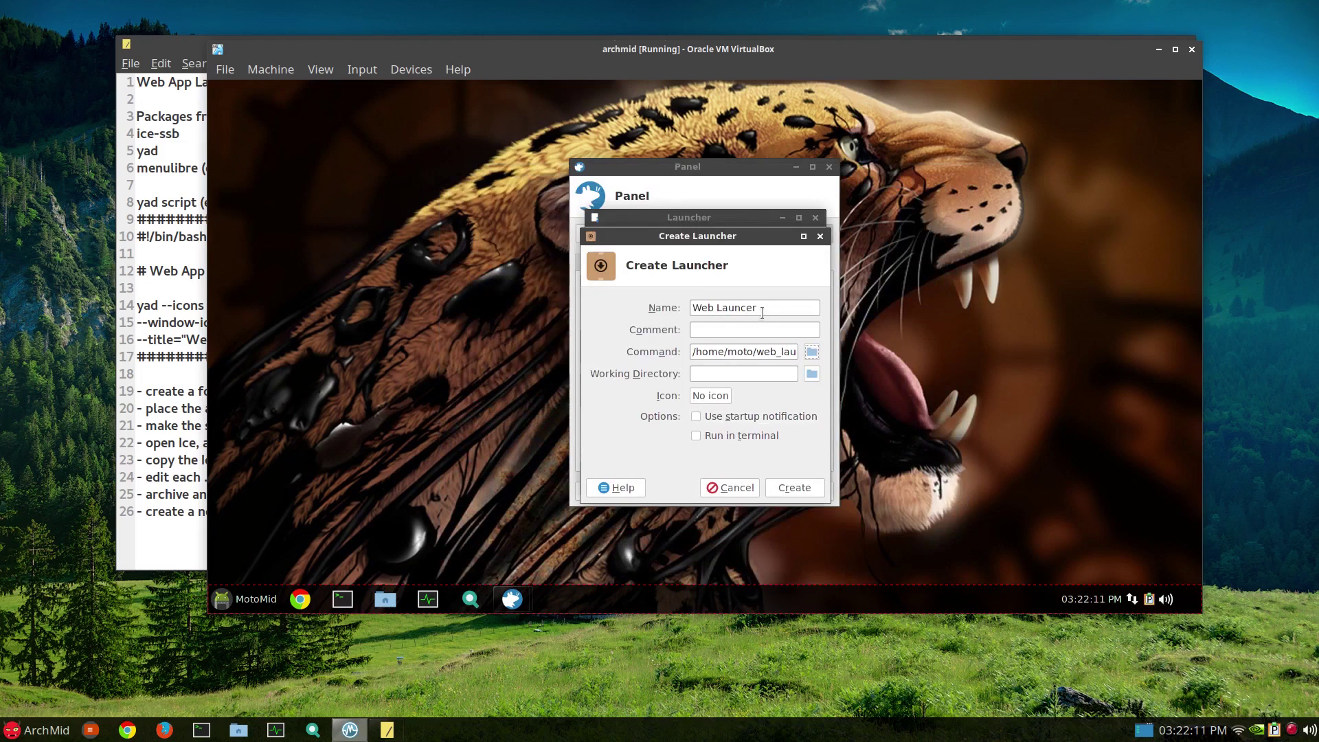
- Choose aweather from the application icons as the entry's icon
click(704, 397)
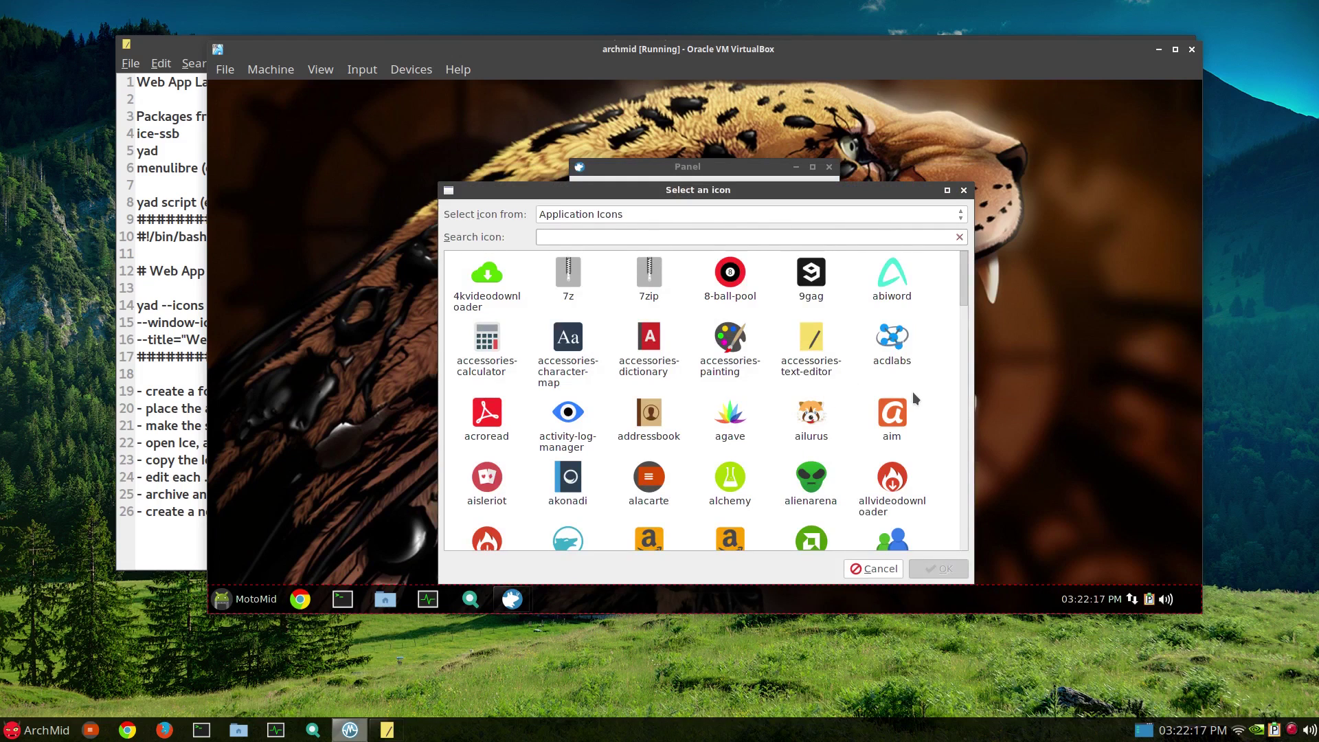
scroll(939, 389, down, 3)
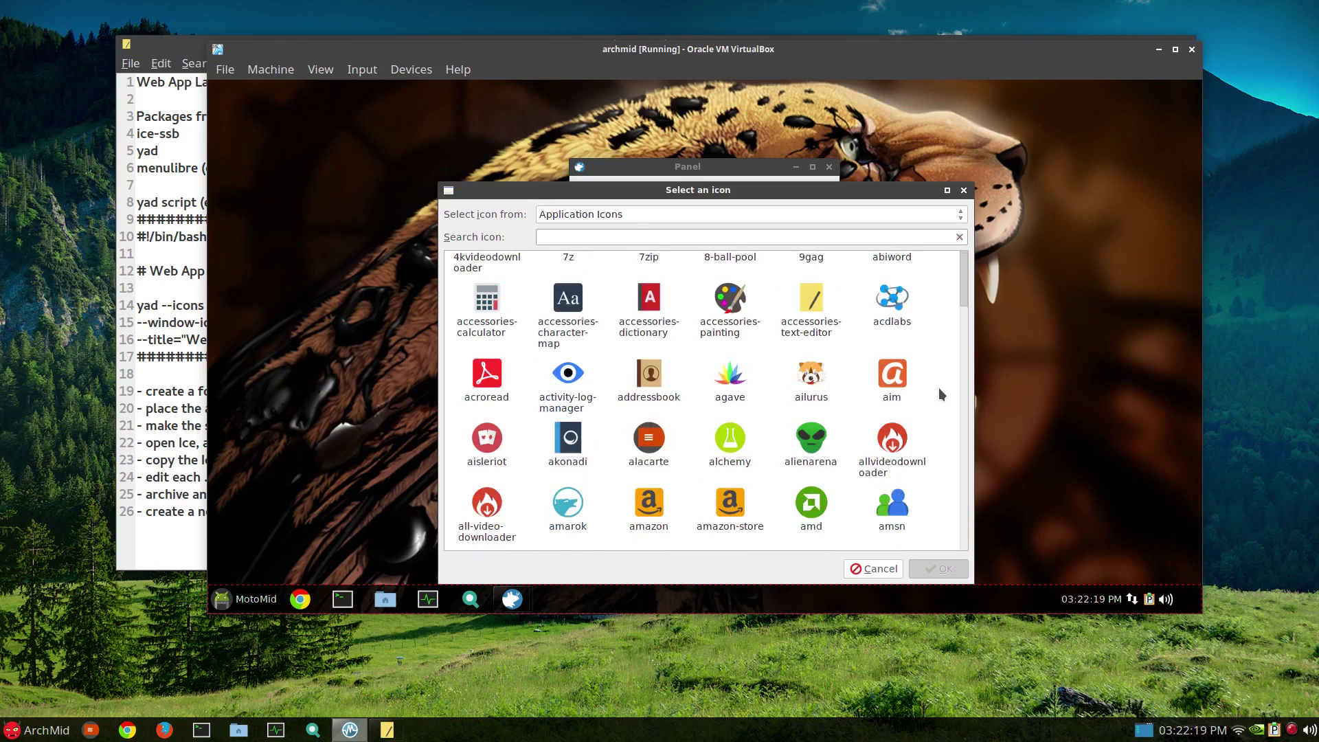
scroll(942, 393, down, 1)
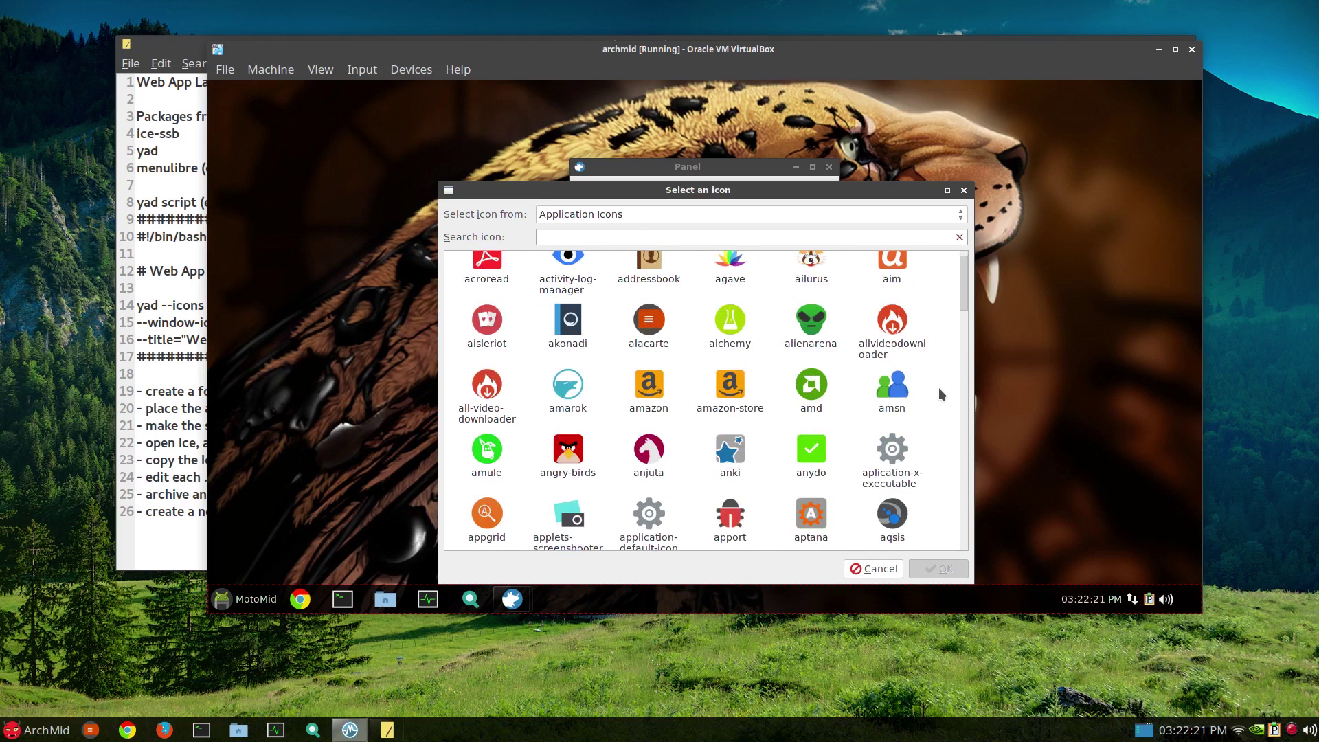
scroll(942, 393, down, 7)
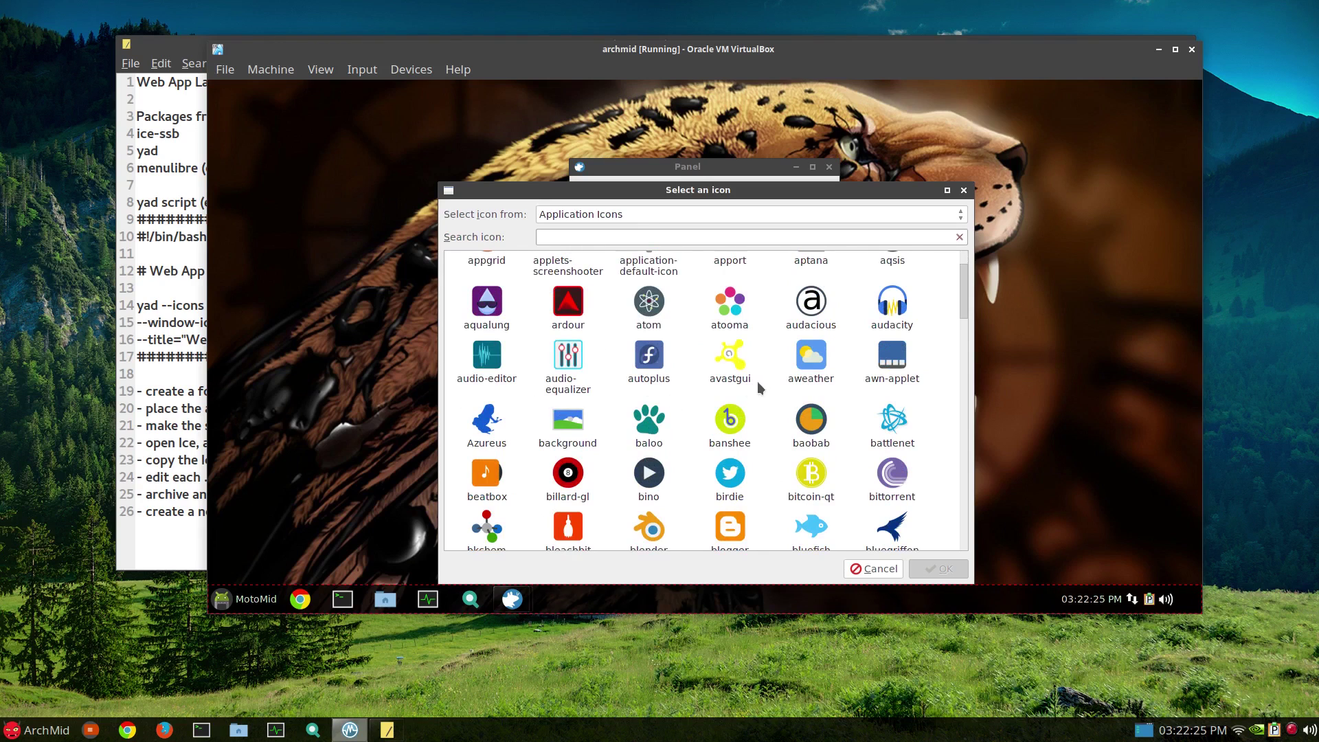
click(790, 359)
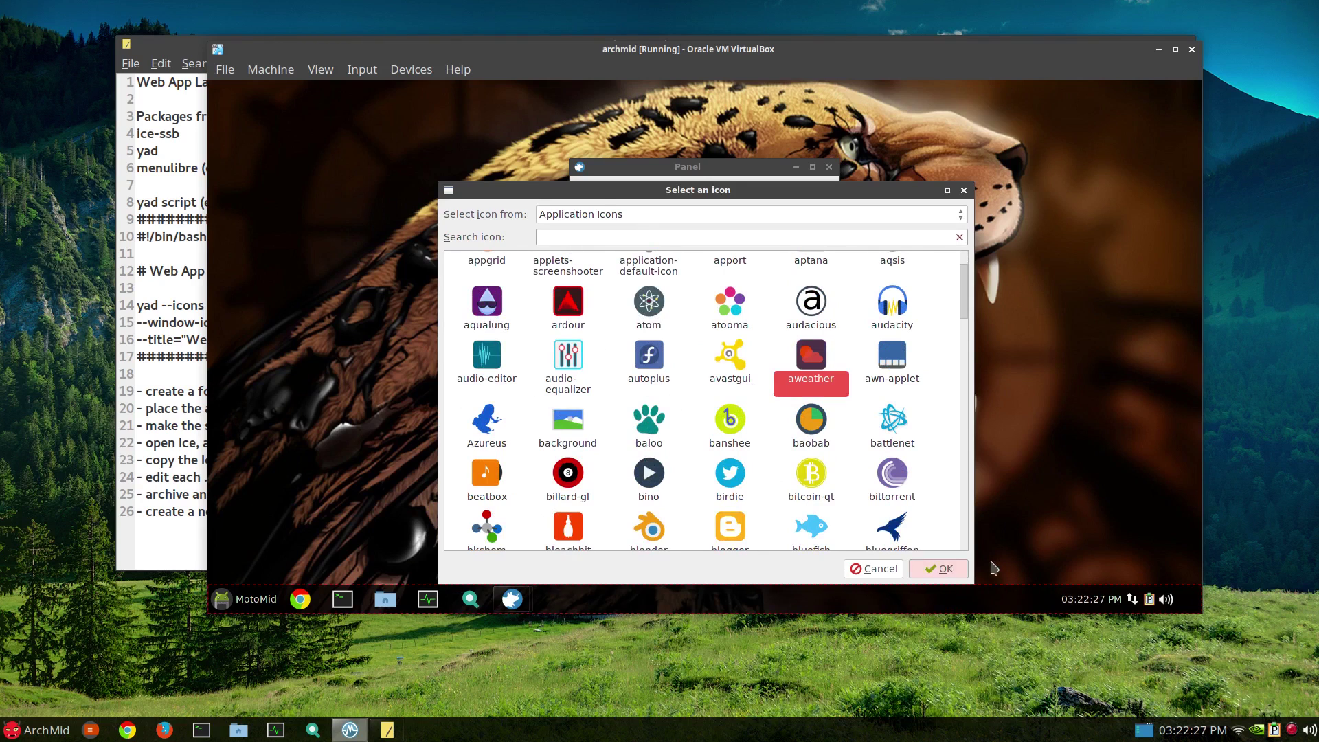
click(960, 570)
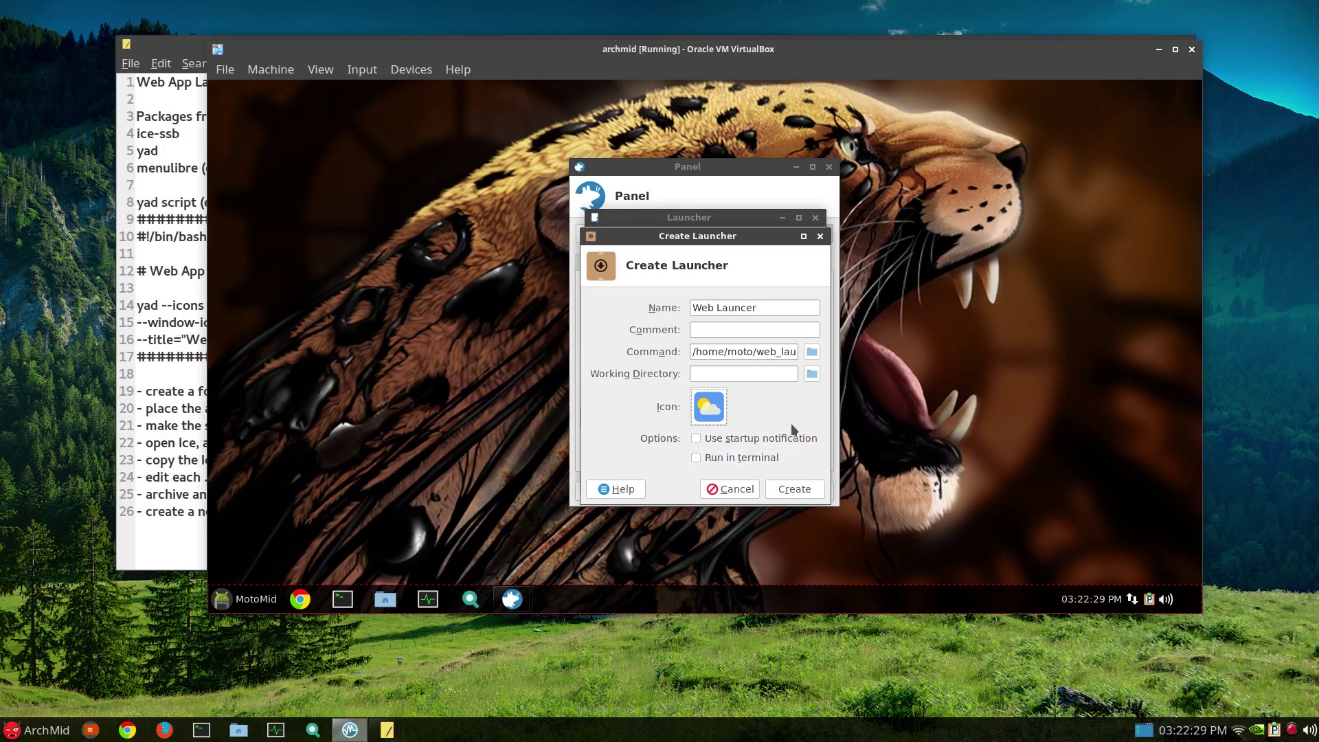
- Create the entry, close the configuration dialogs, and test the panel launcher by opening and closing the Web Apps window
click(795, 492)
click(795, 490)
click(797, 491)
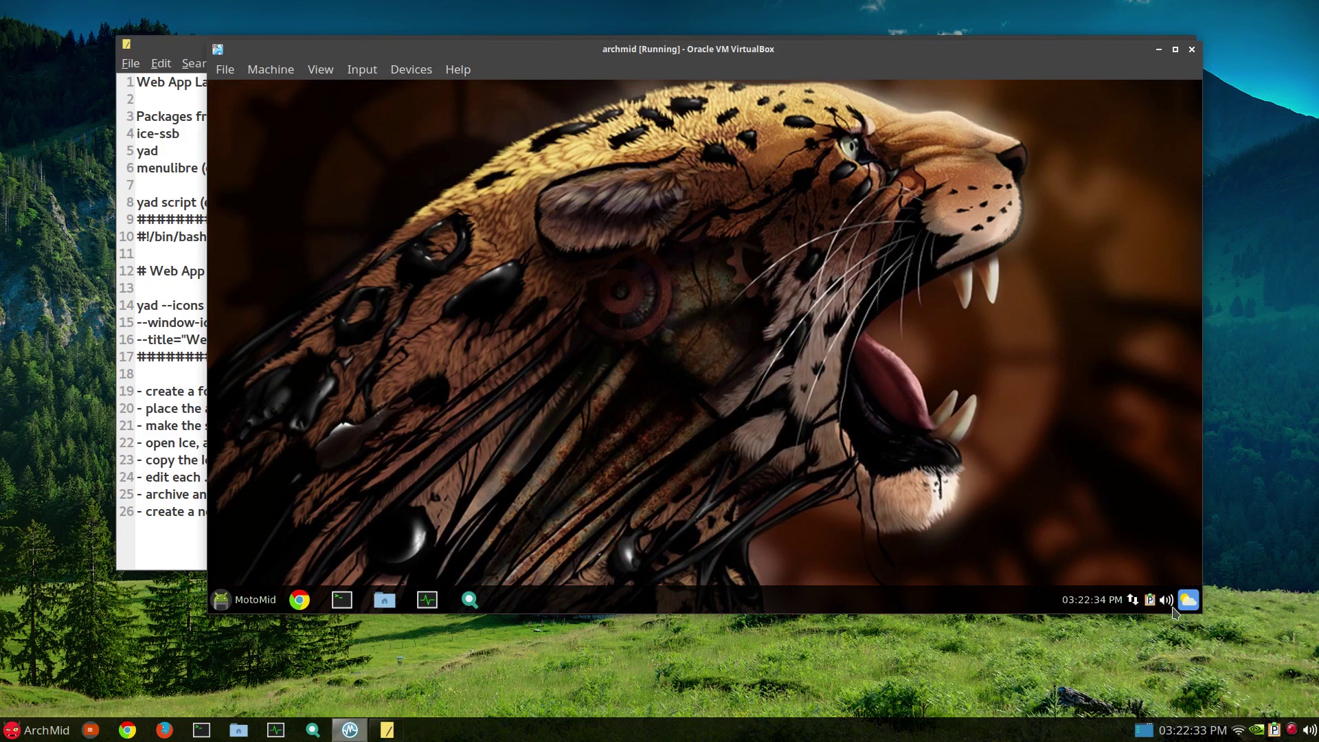
click(1188, 603)
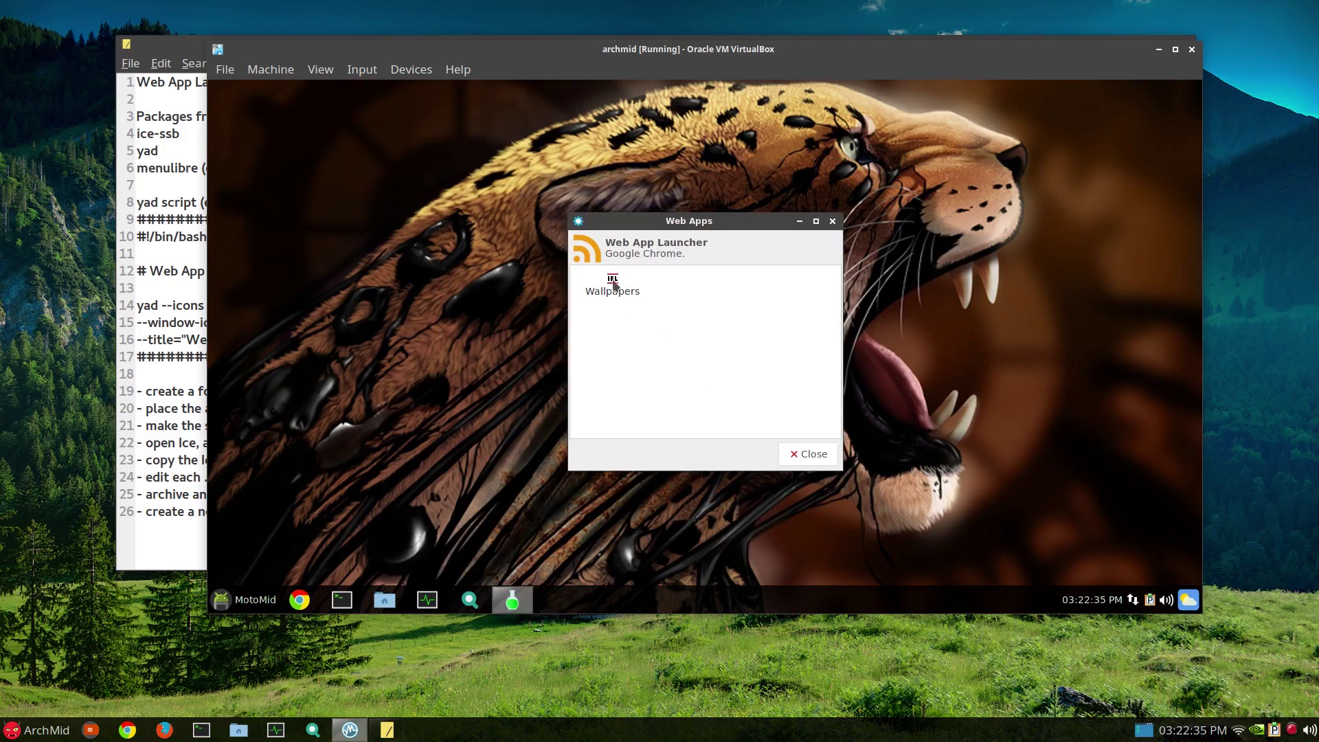
click(804, 456)
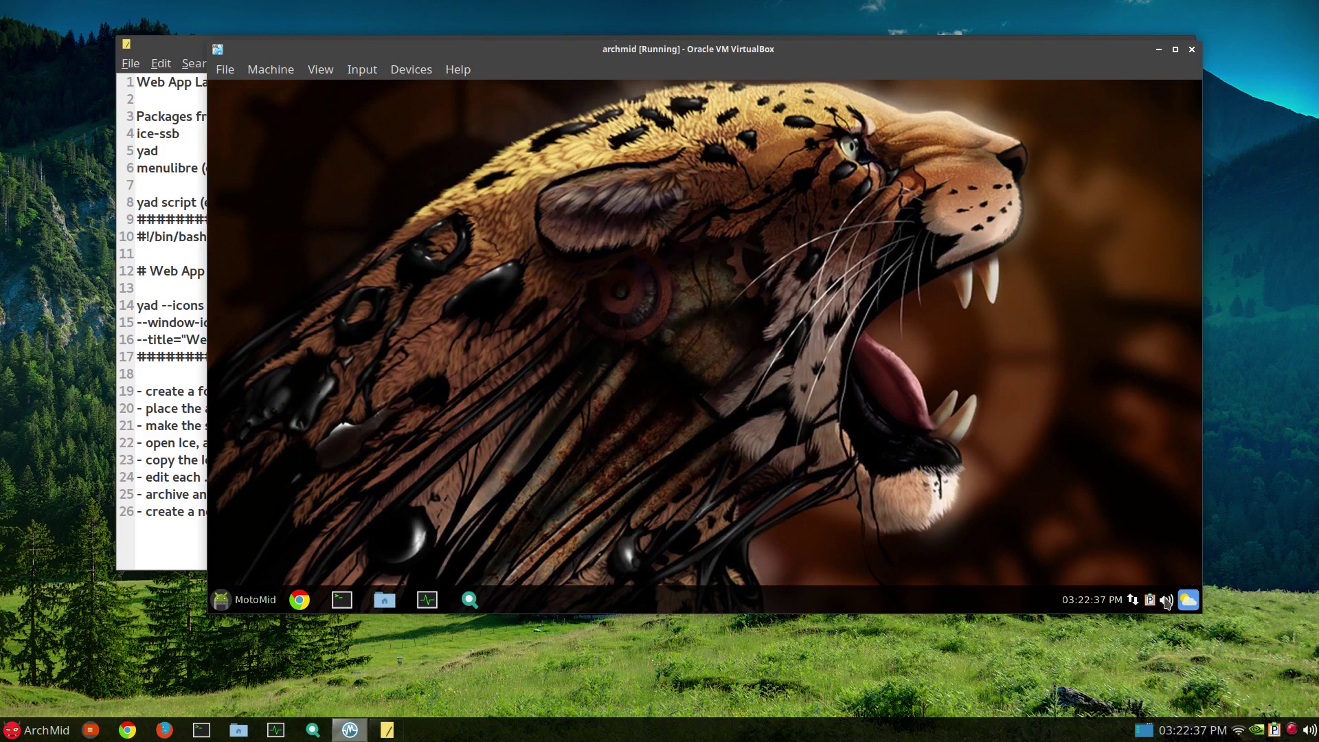
- Move the web launcher to just after the search icon on the panel, and test that it opens the Web Apps window
right_click(1188, 602)
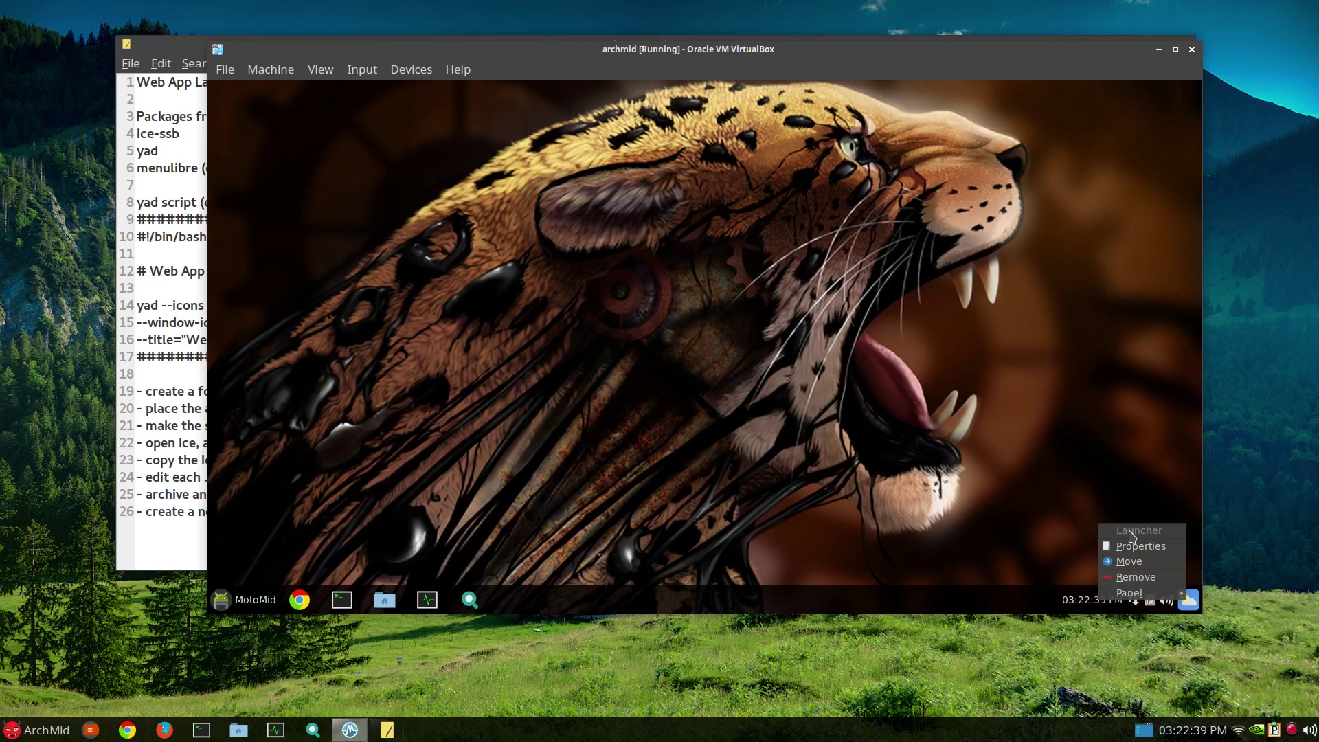
click(1129, 561)
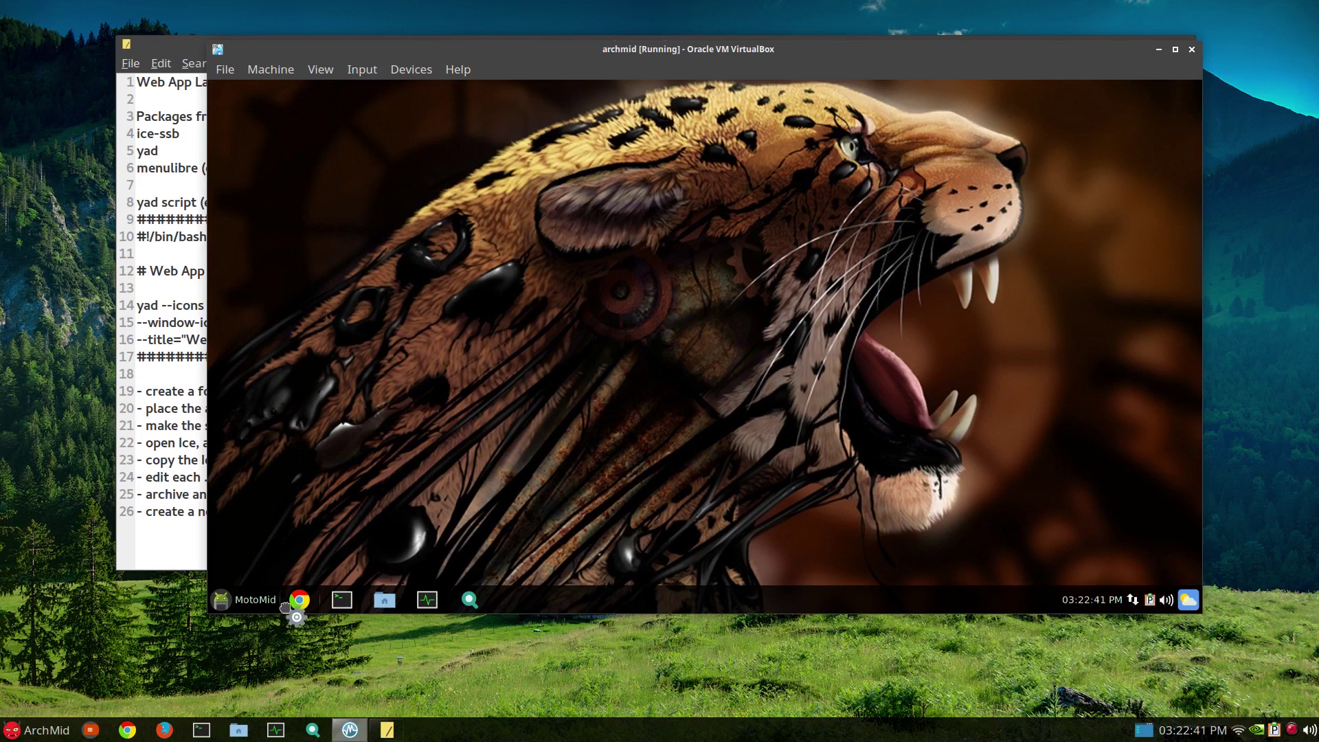
click(512, 603)
click(509, 603)
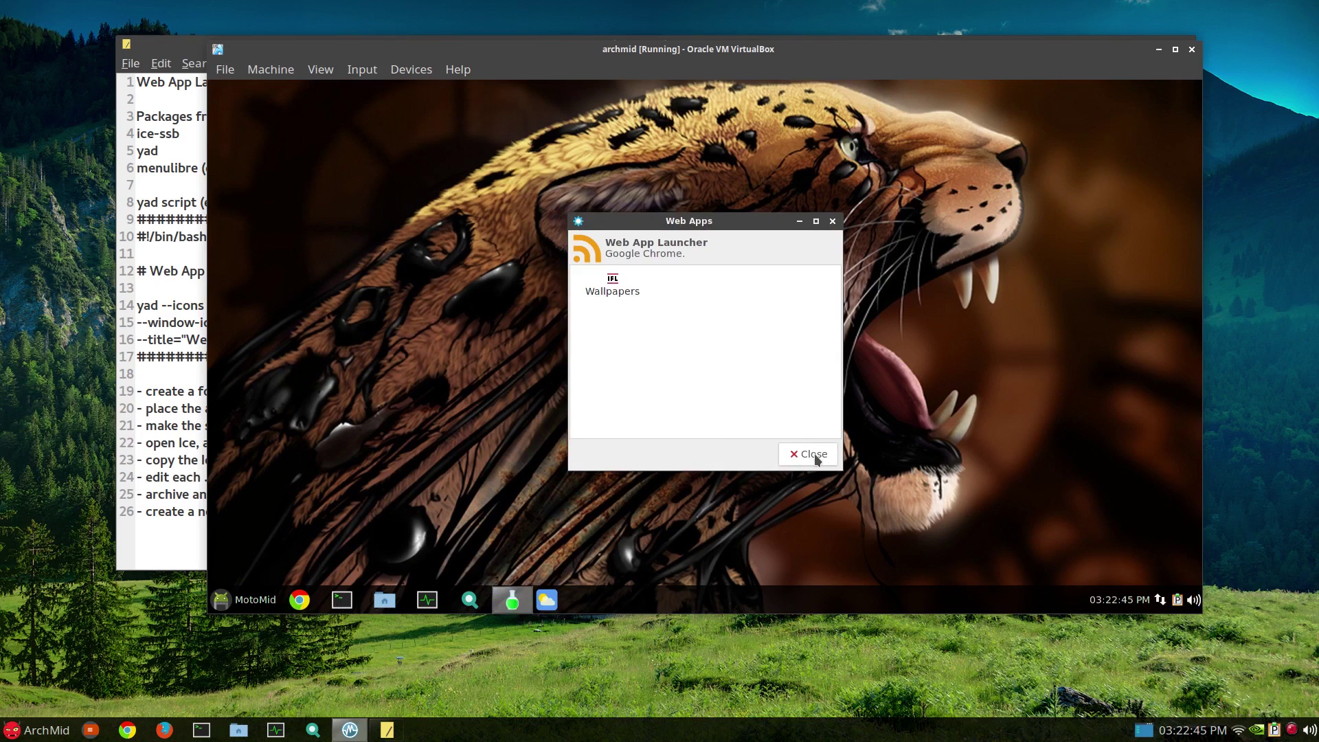
click(814, 454)
- Review the notes' last instruction about creating a new launcher, and look at the panel launcher's properties
key(alt+Tab)
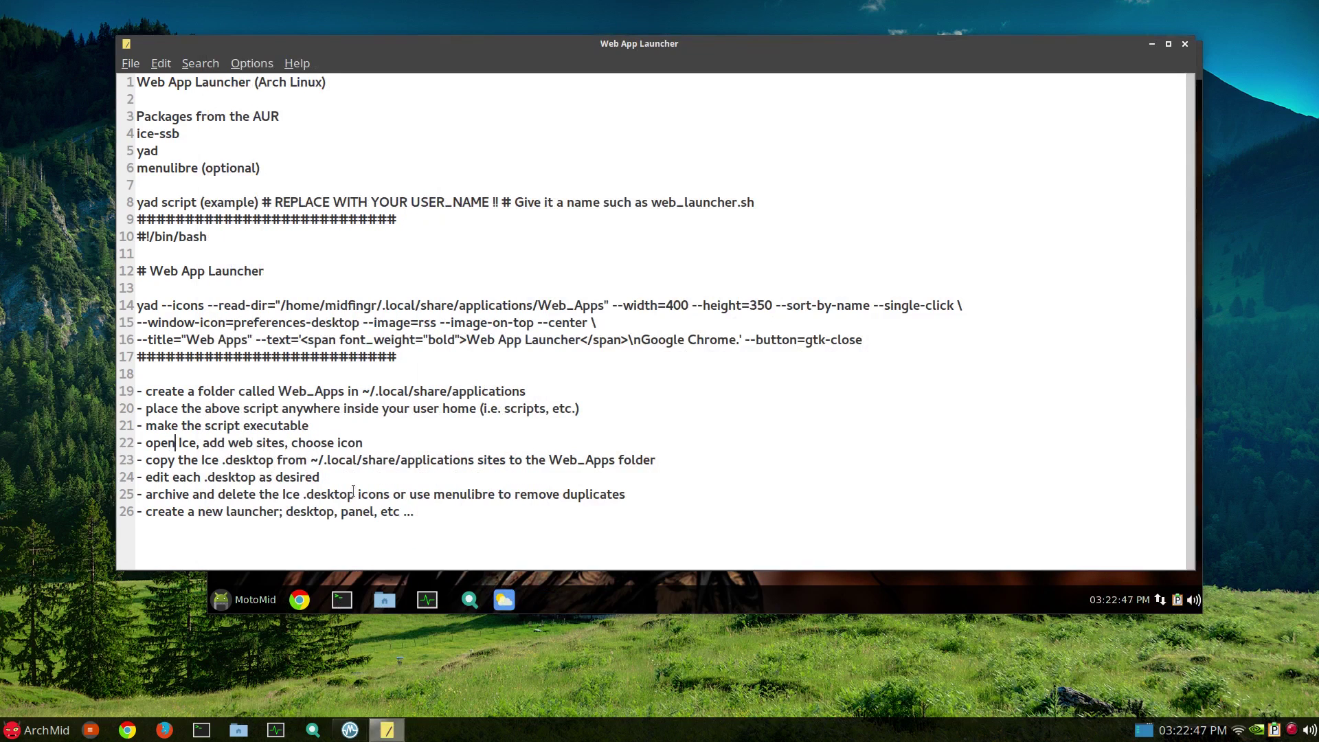
click(444, 520)
click(608, 585)
right_click(504, 603)
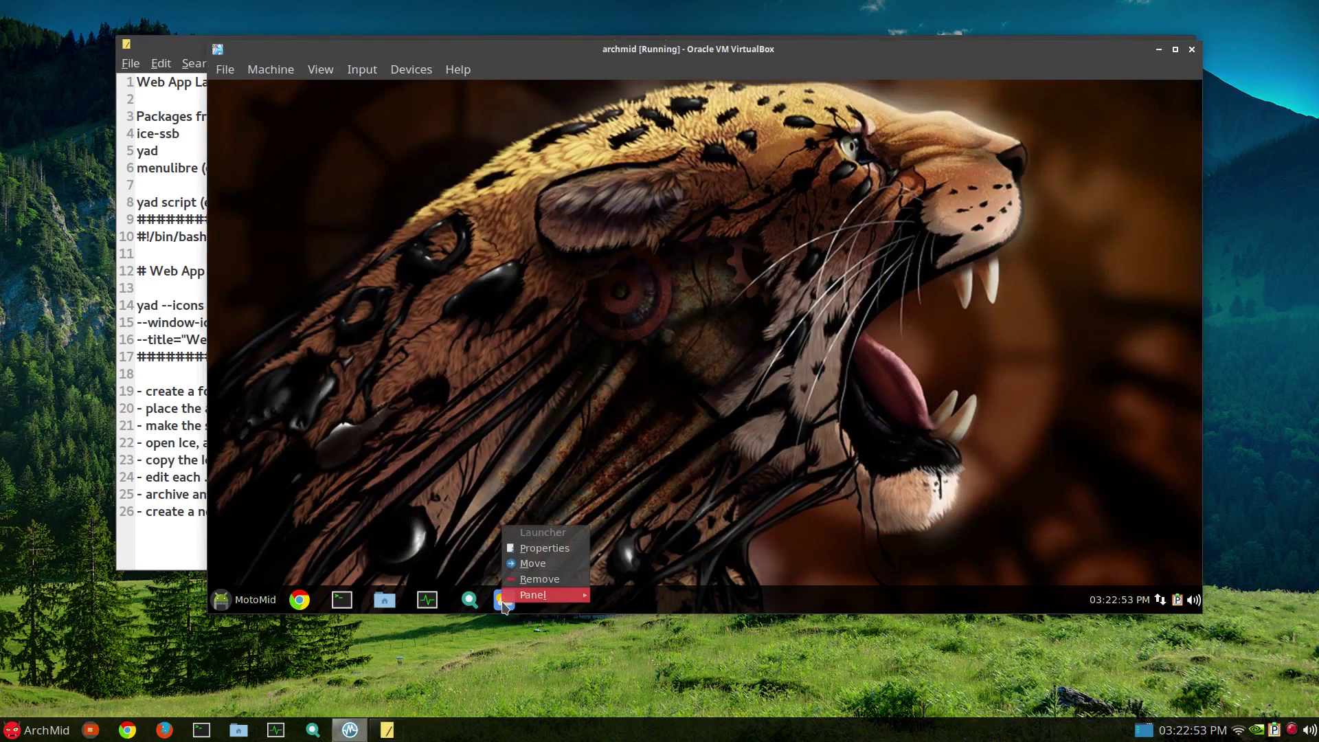
click(532, 548)
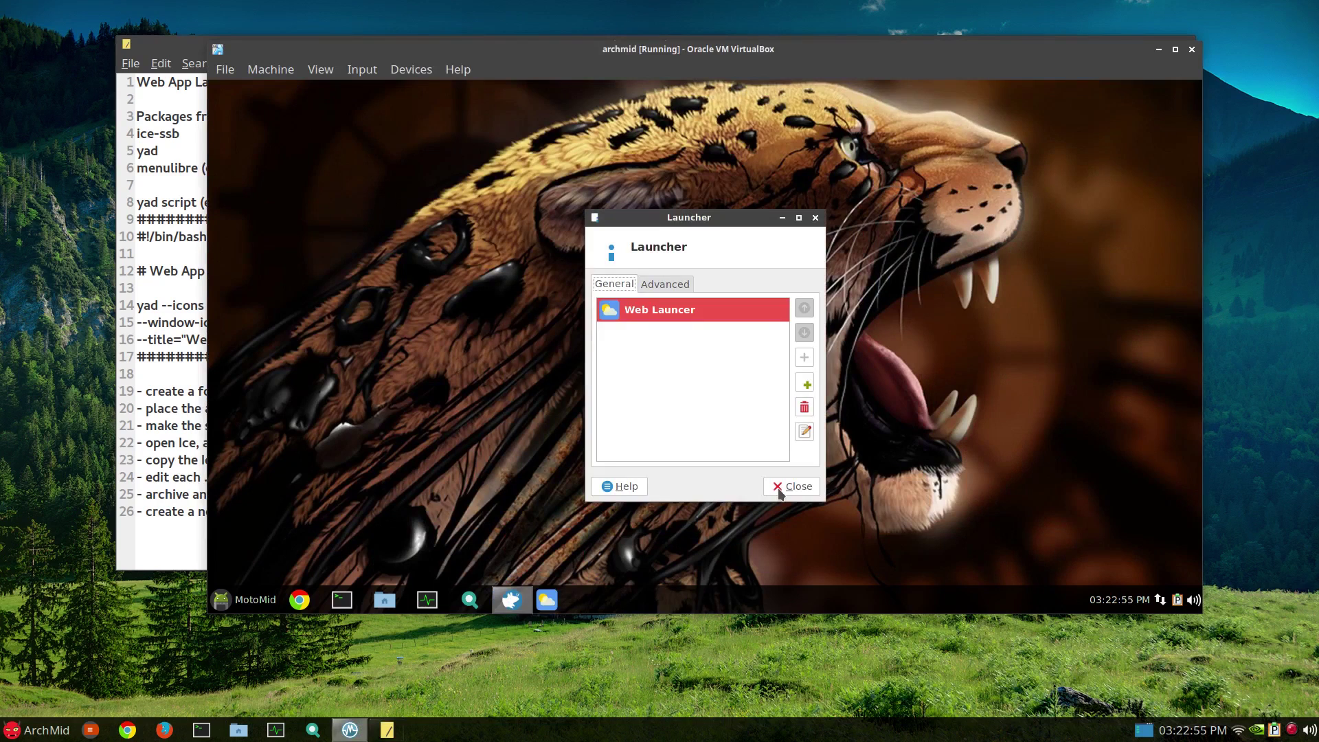
click(780, 489)
- Examine the desktop's Create Launcher form for making a desktop launcher, and cancel it without creating one
right_click(360, 205)
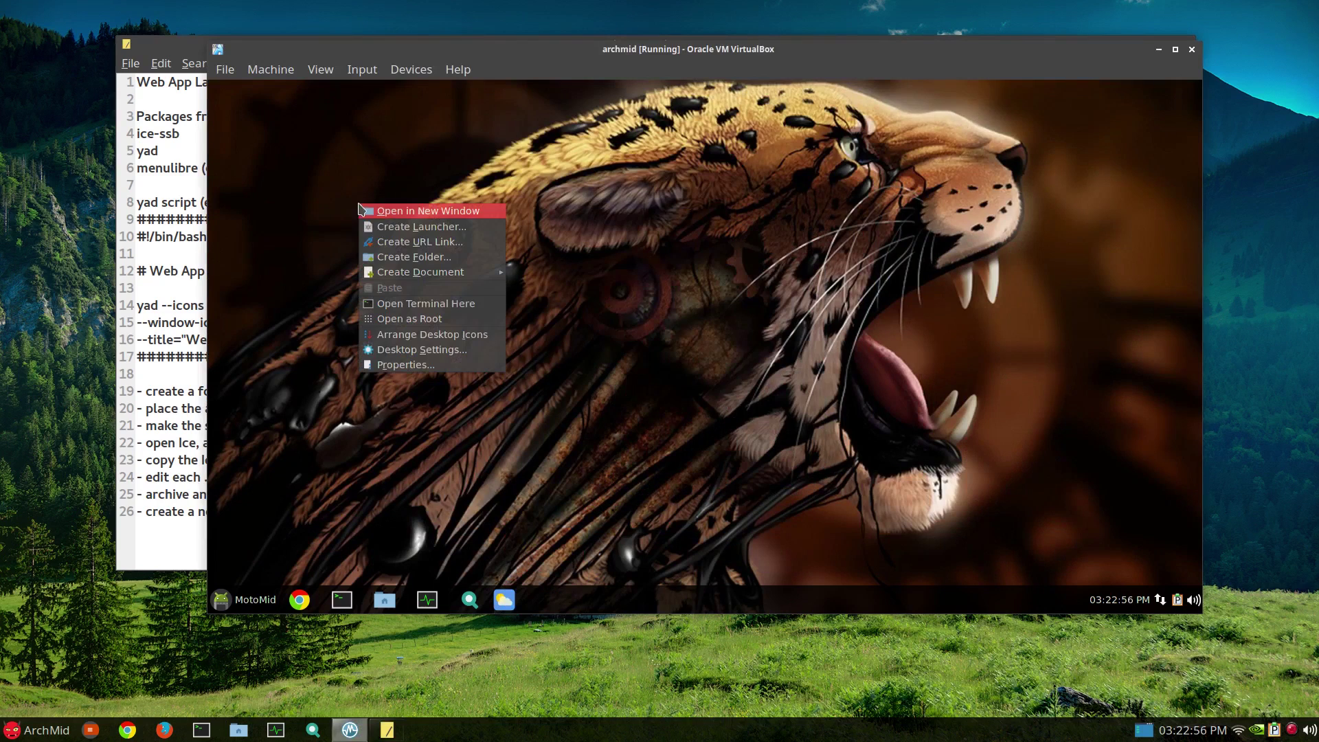
click(433, 227)
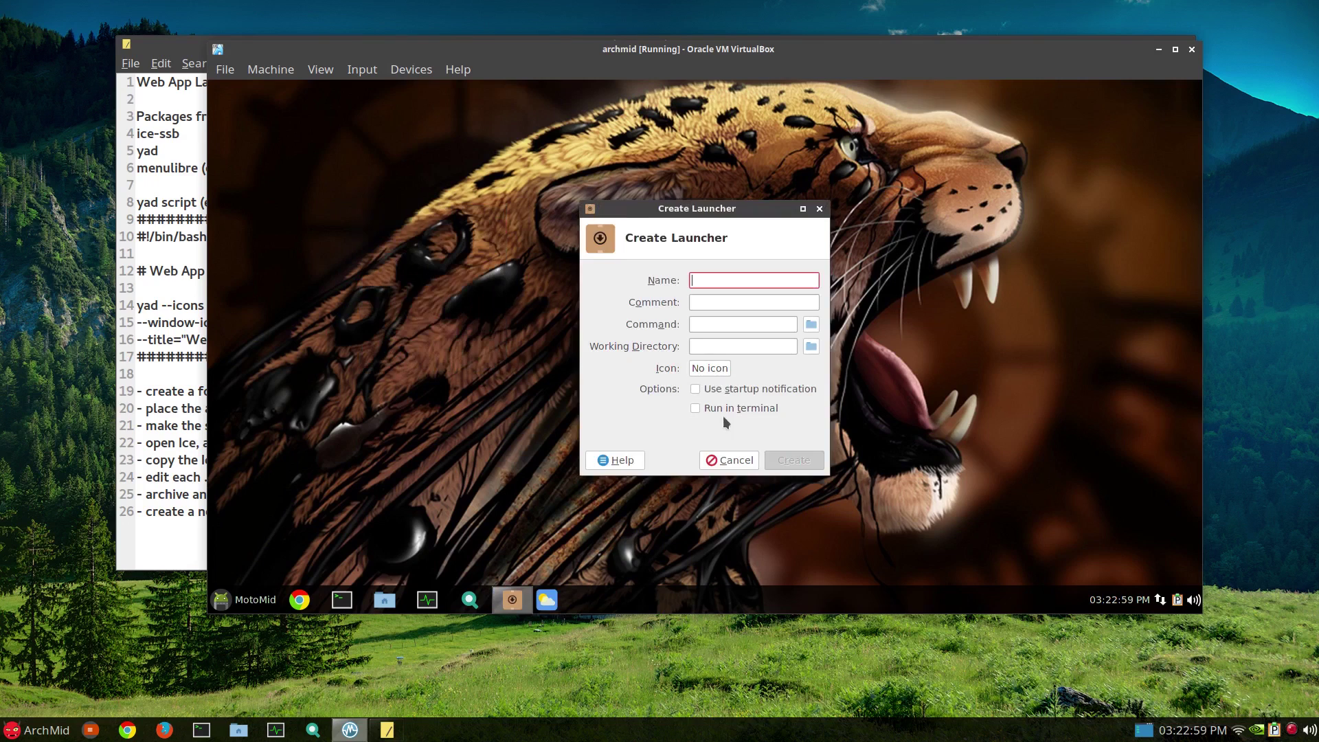
click(724, 460)
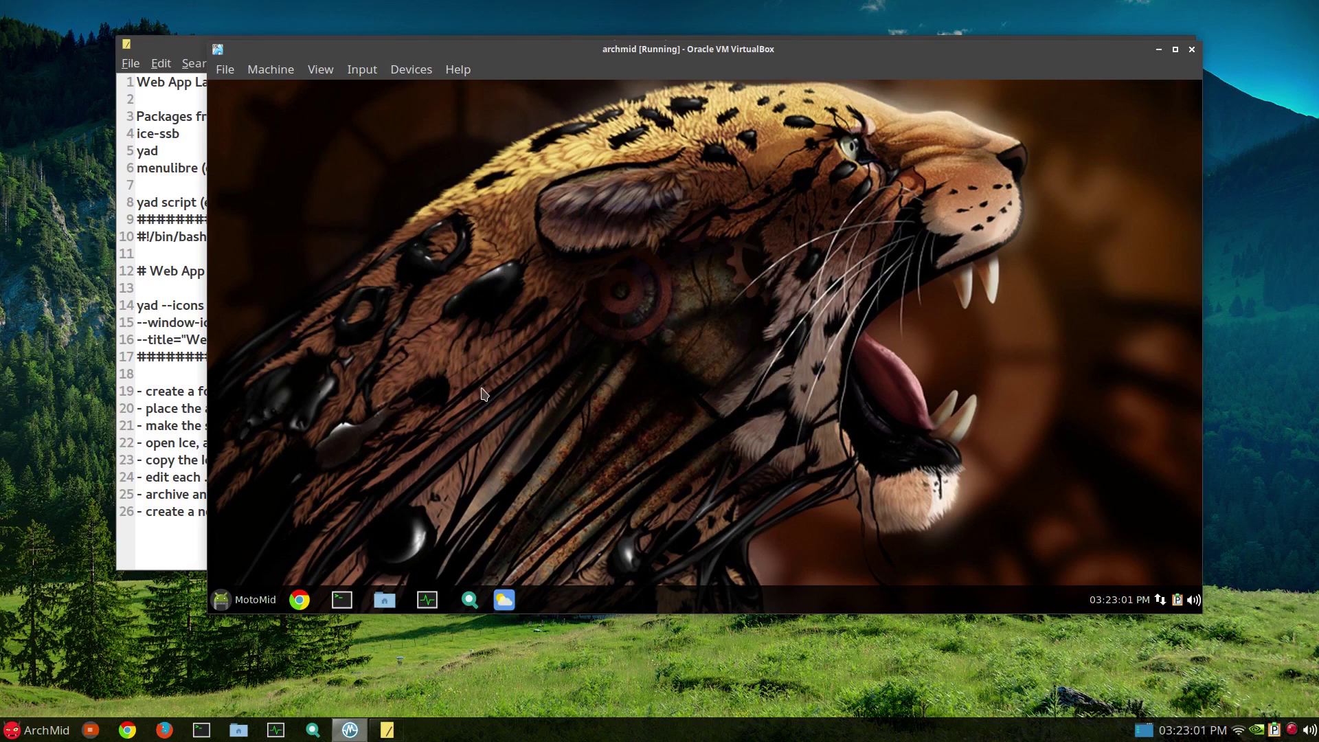
- Look through the Internet and Graphics application categories in the virtual machine, and check the Internet entries again before closing the list
click(249, 606)
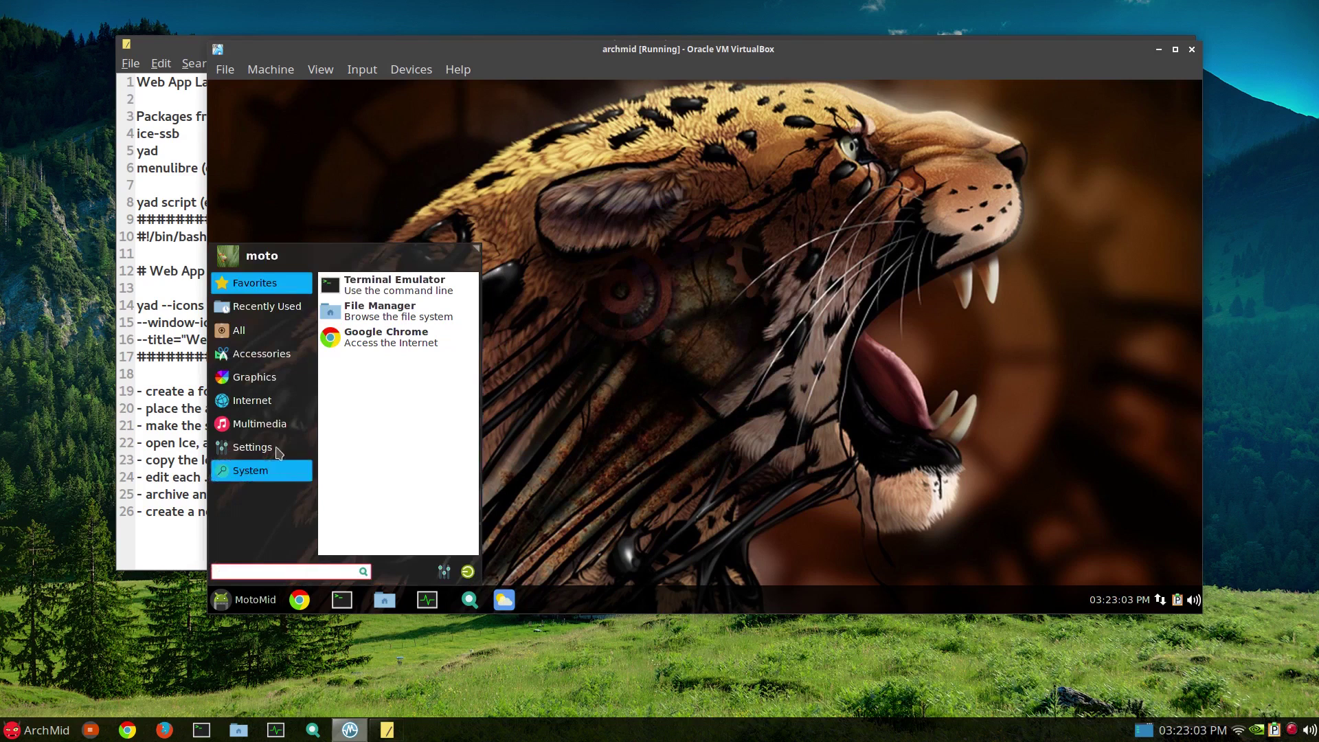
click(254, 400)
click(248, 378)
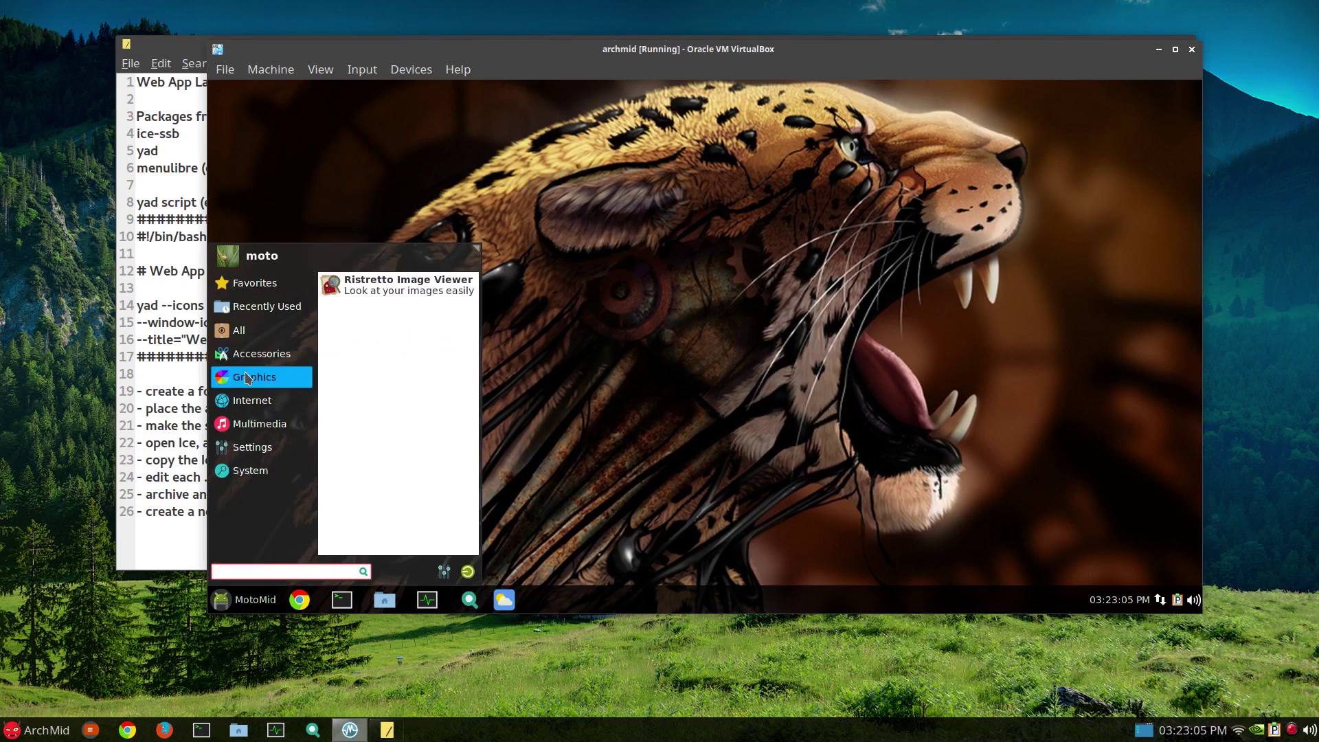
click(768, 373)
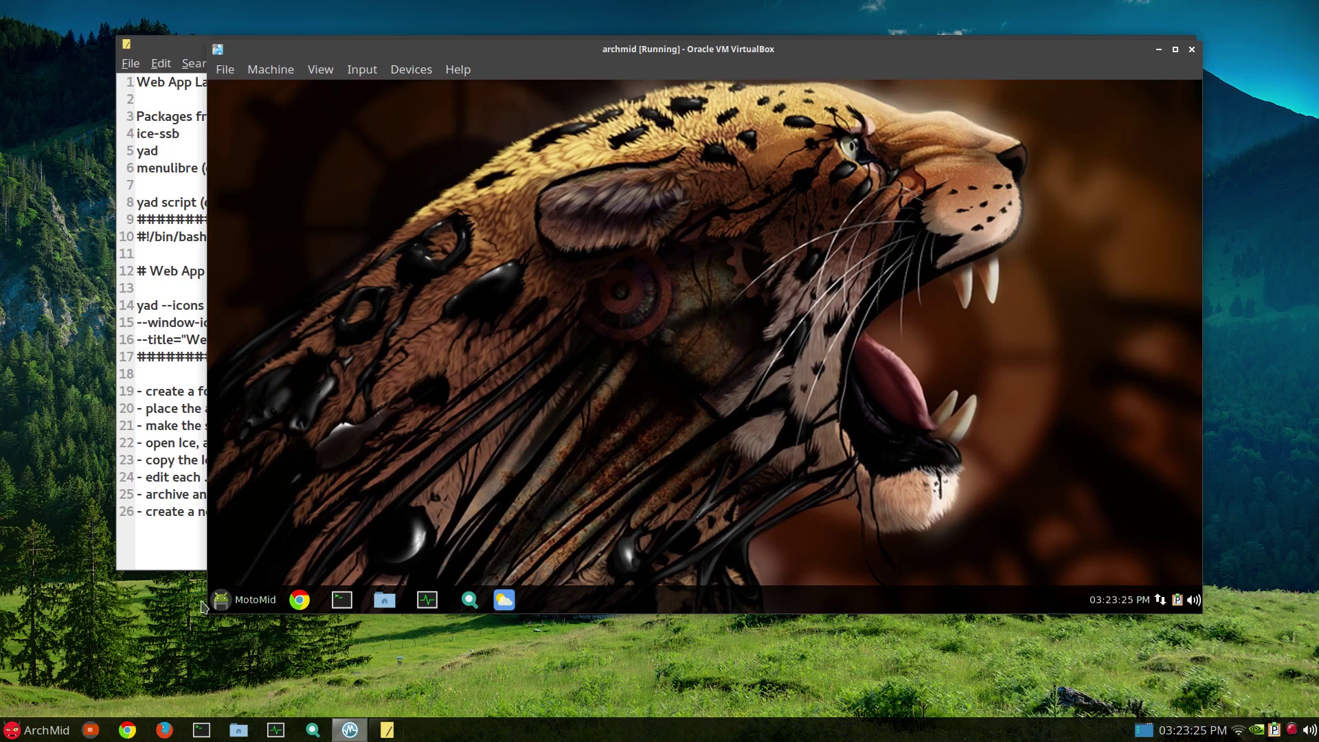
click(222, 601)
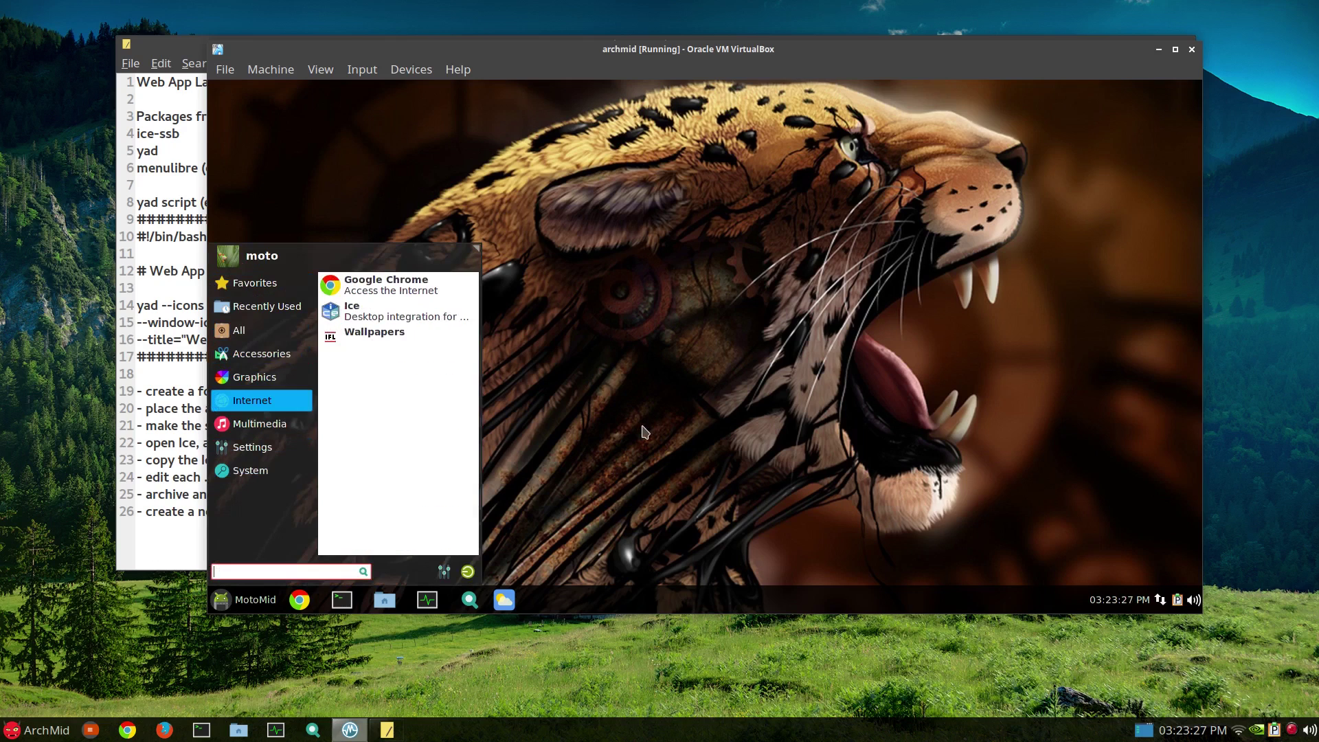
click(567, 215)
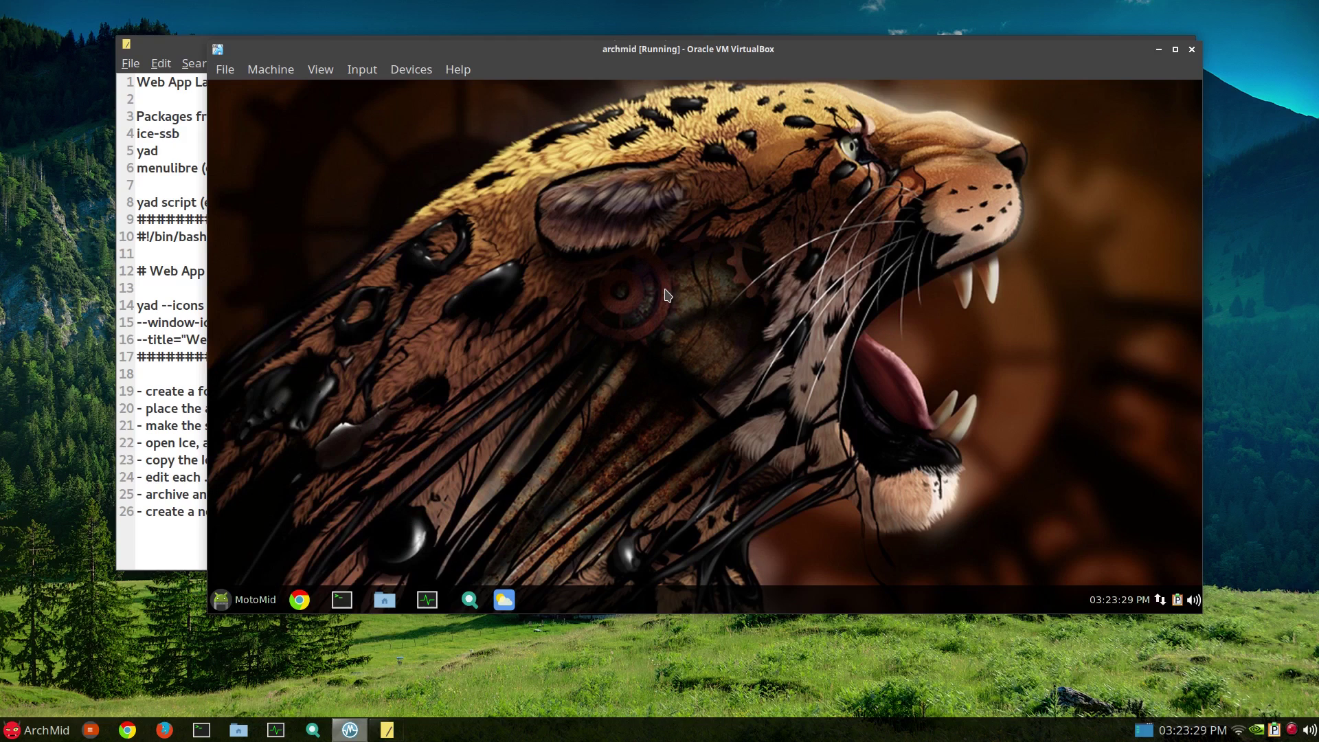